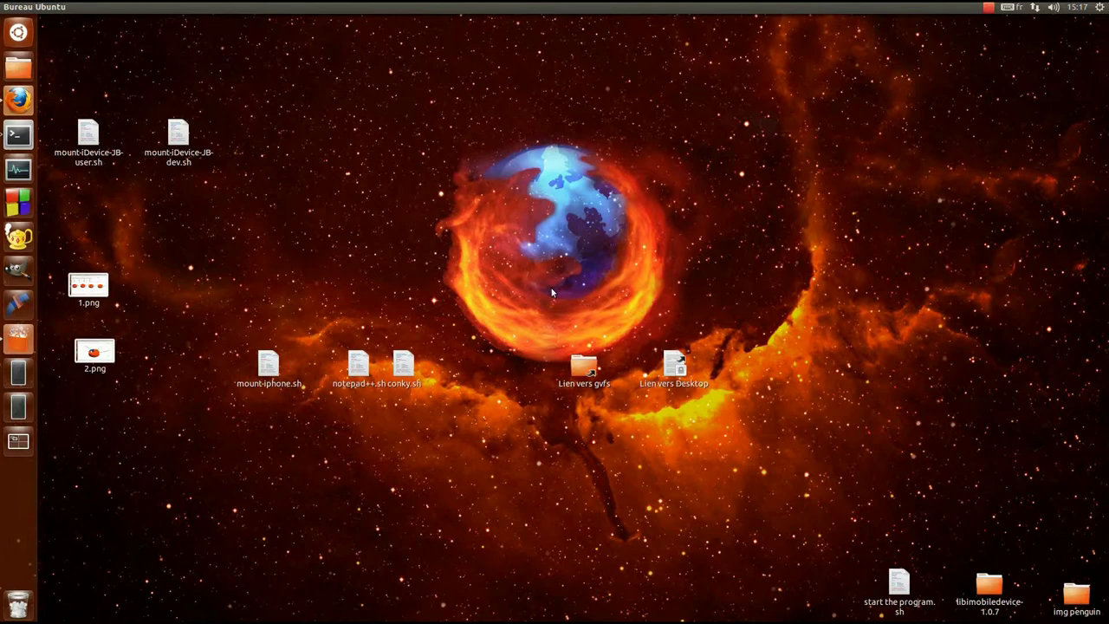
Step: Open the Ubuntu Software Center, inspect the libimobiledevice packages in the search results, including libimobiledevice3, and close it
left_click_drag(383, 314, 561, 203)
left_click(24, 345)
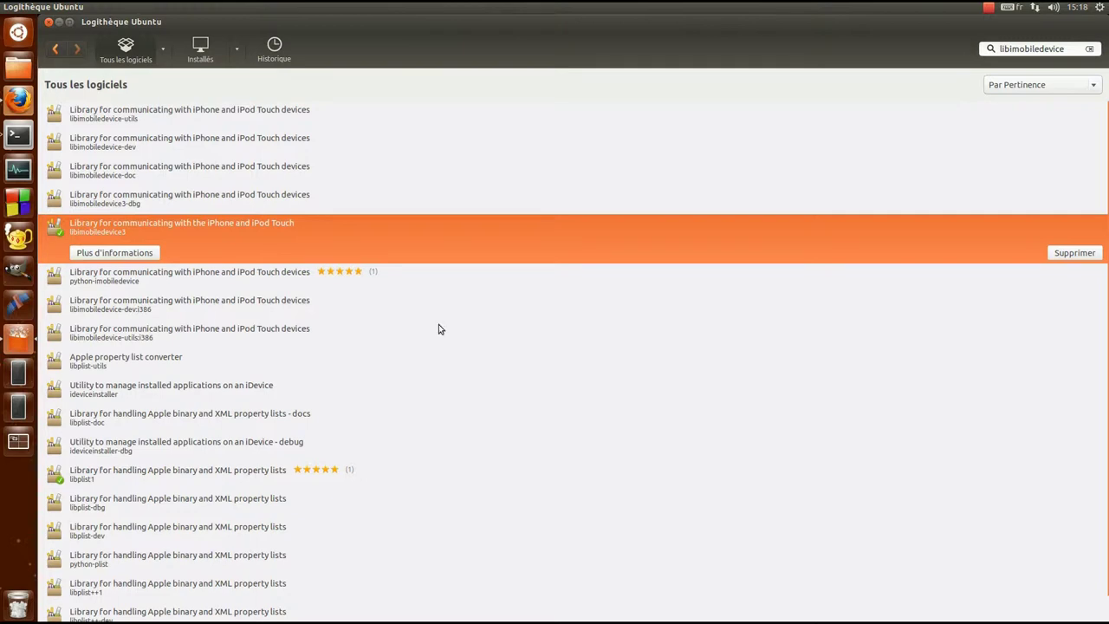
double_click(76, 22)
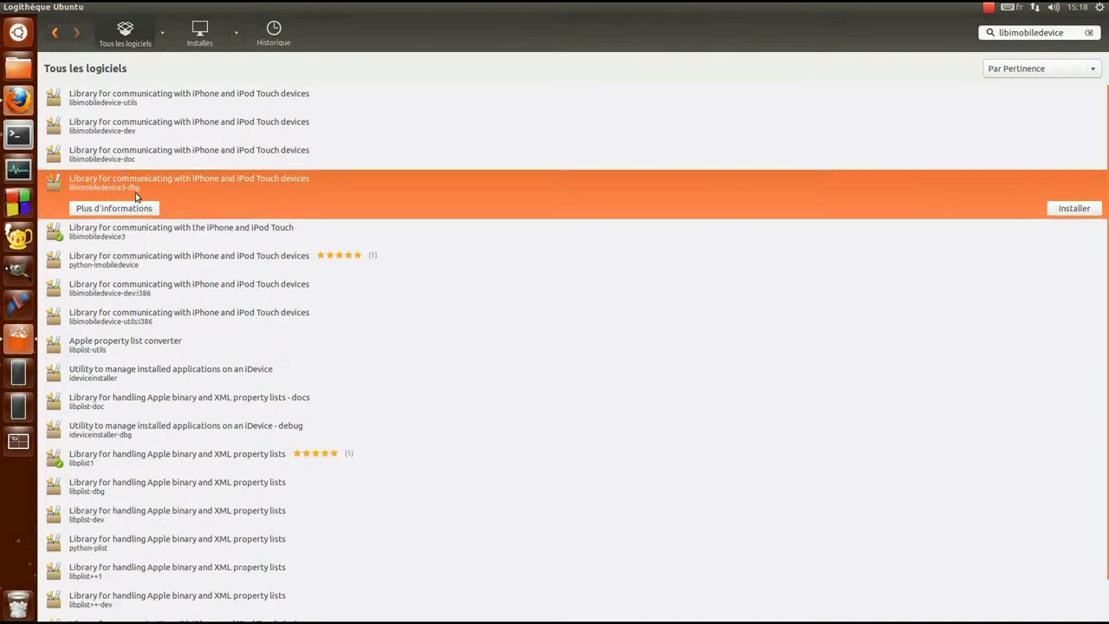
left_click(172, 106)
left_click(219, 493)
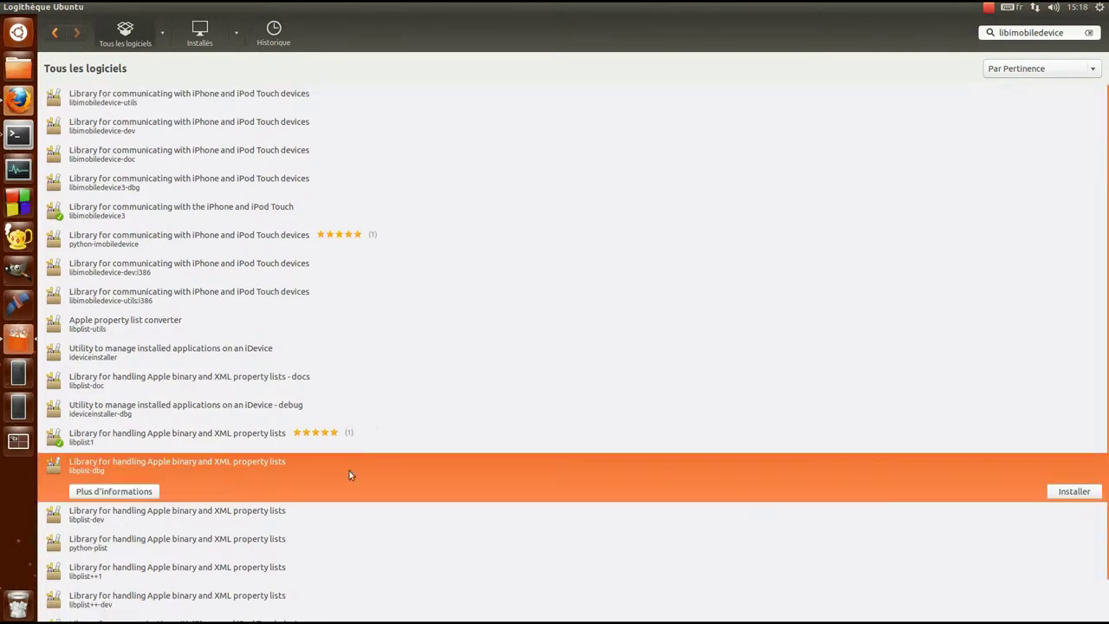
left_click(299, 303)
left_click(219, 216)
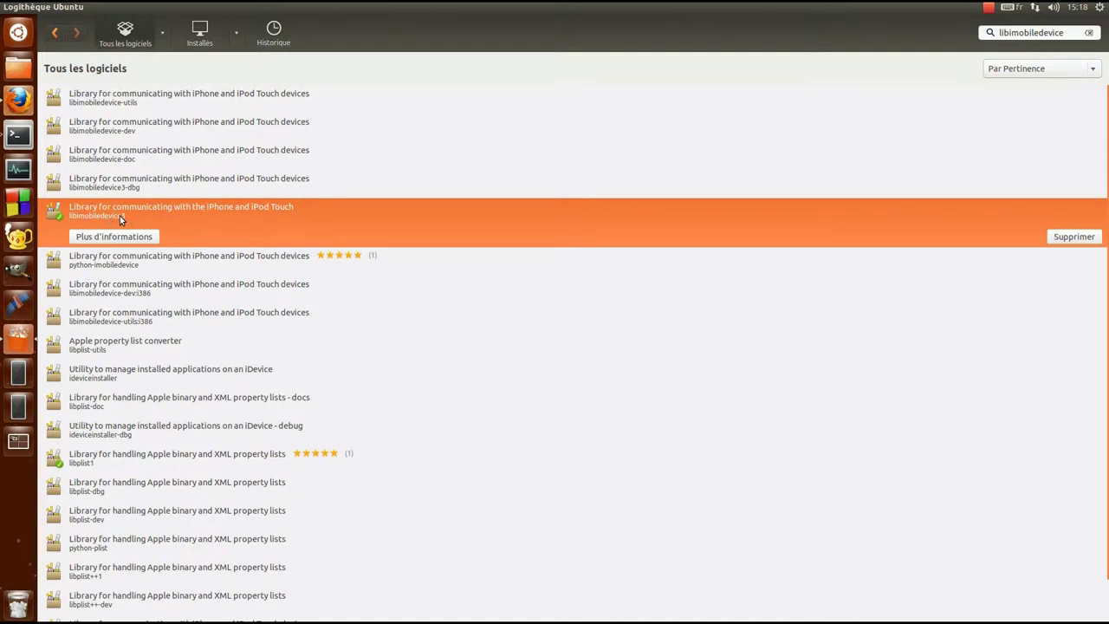
double_click(352, 15)
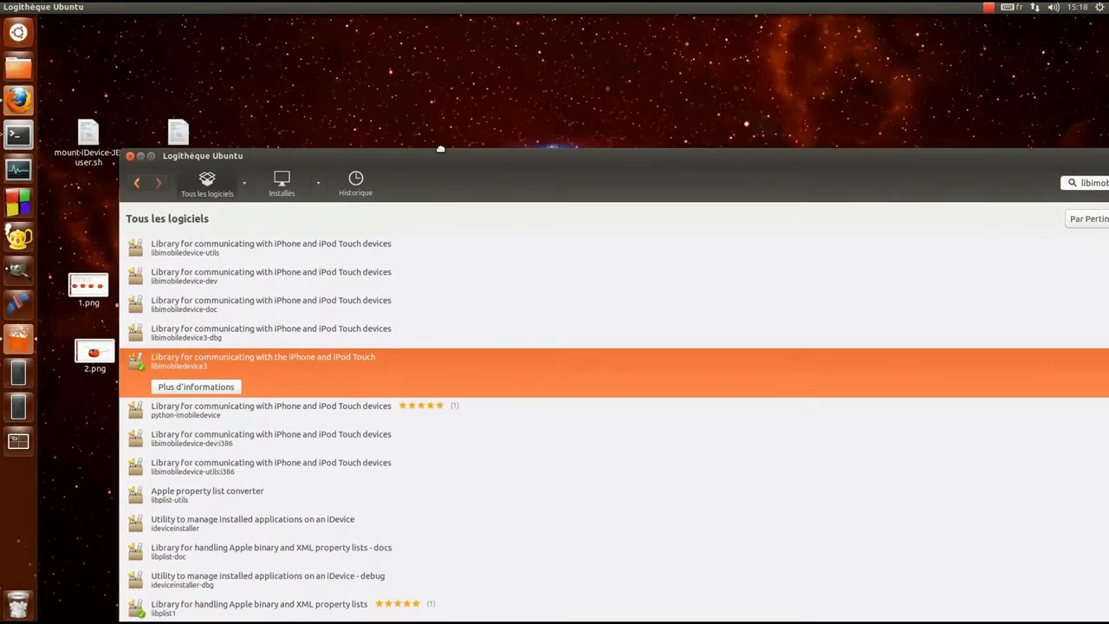
left_click(134, 154)
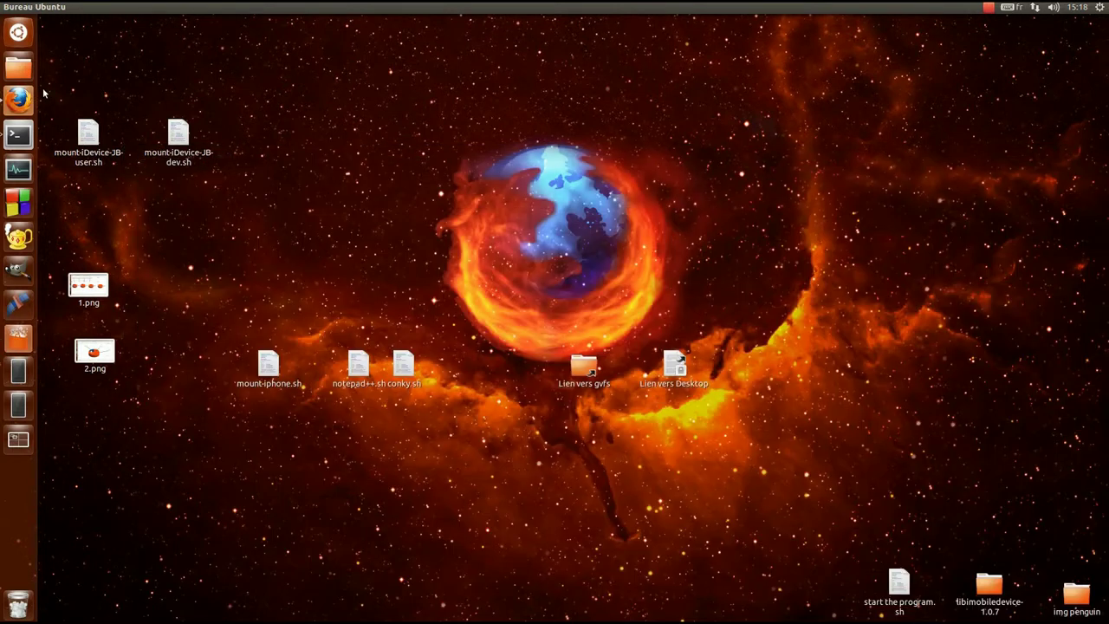
Step: Open the home folder and Firefox, and review the evasi0n.com iOS 6.0-6.1.2 jailbreak page before closing its tab
left_click(18, 67)
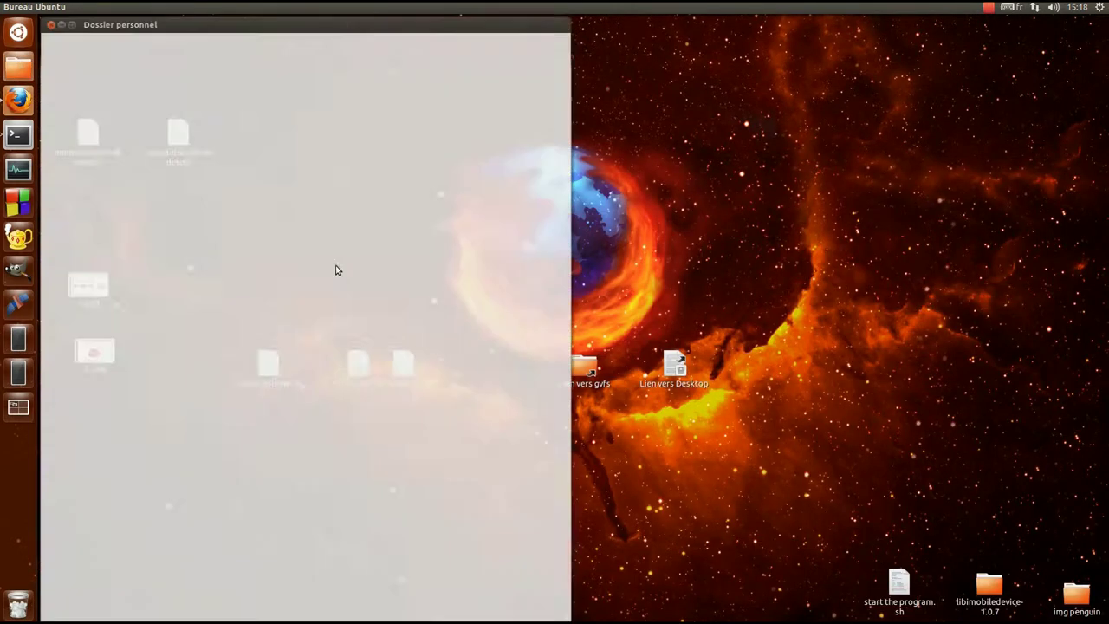
left_click(18, 100)
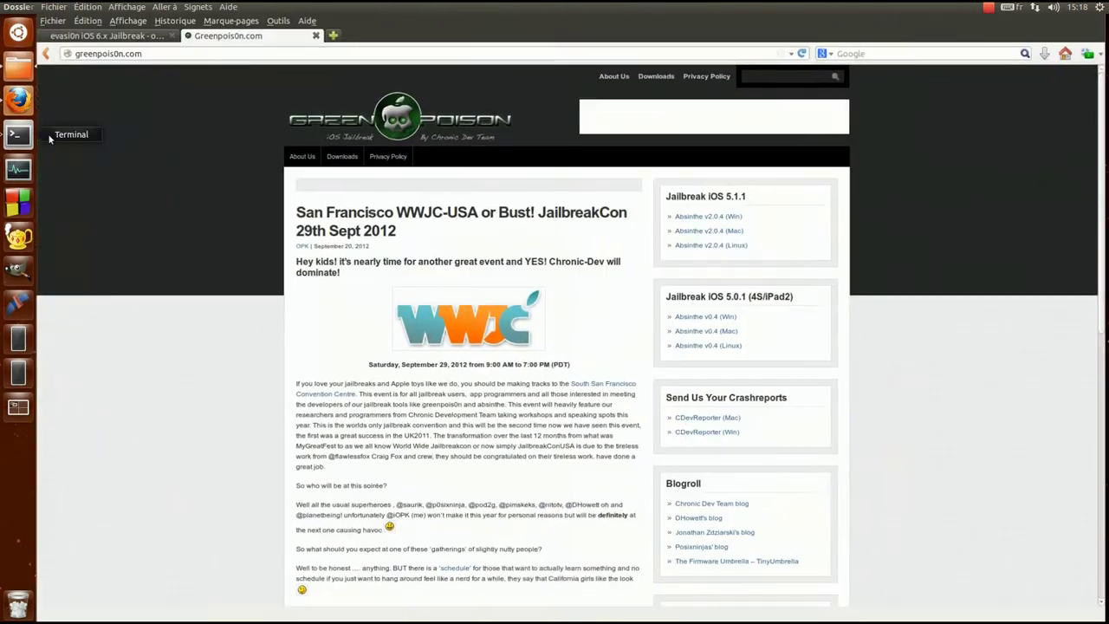
left_click(164, 35)
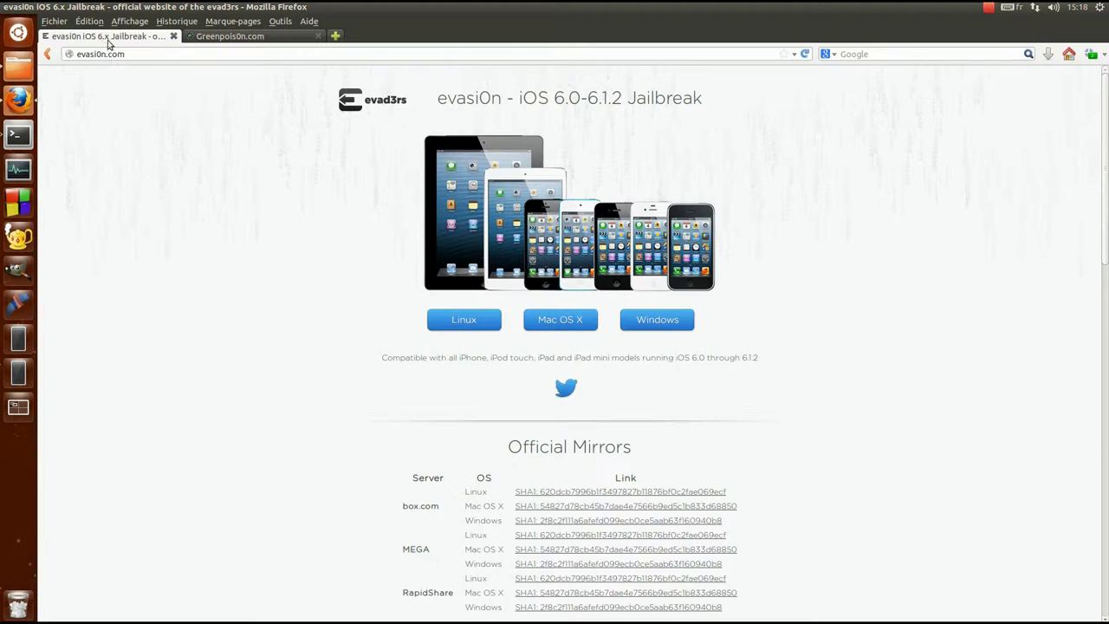
left_click_drag(96, 53, 102, 54)
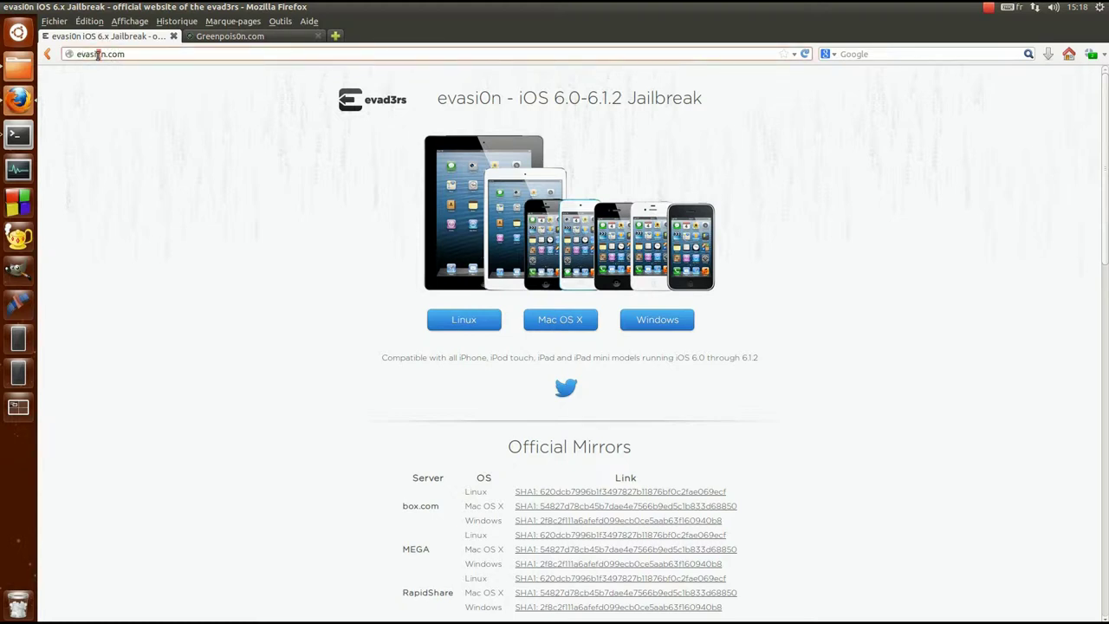
left_click(197, 256)
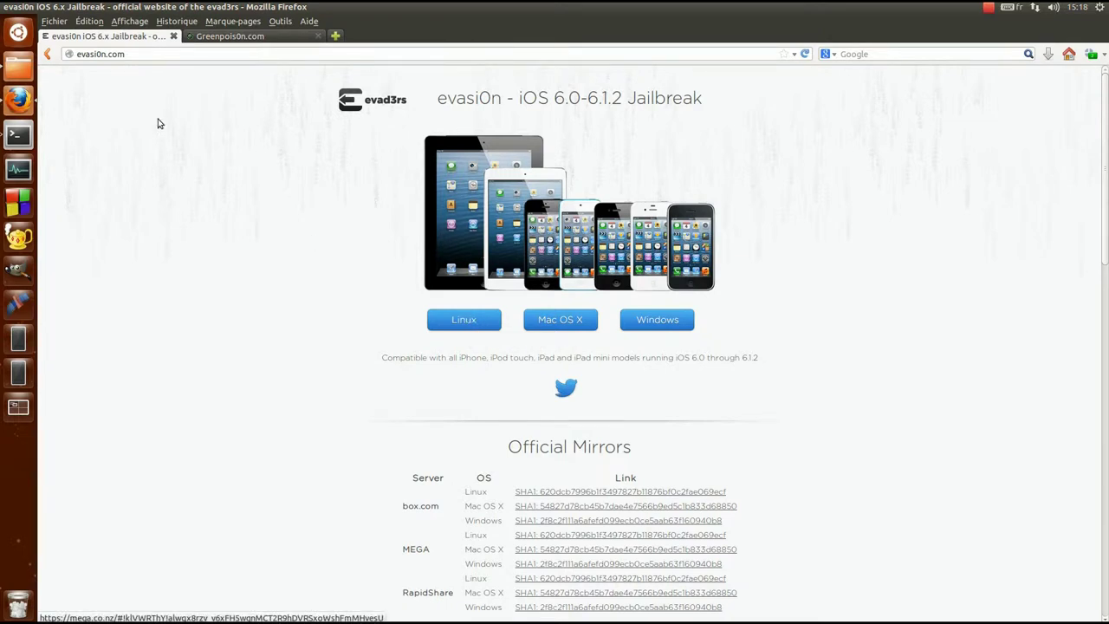
left_click(173, 37)
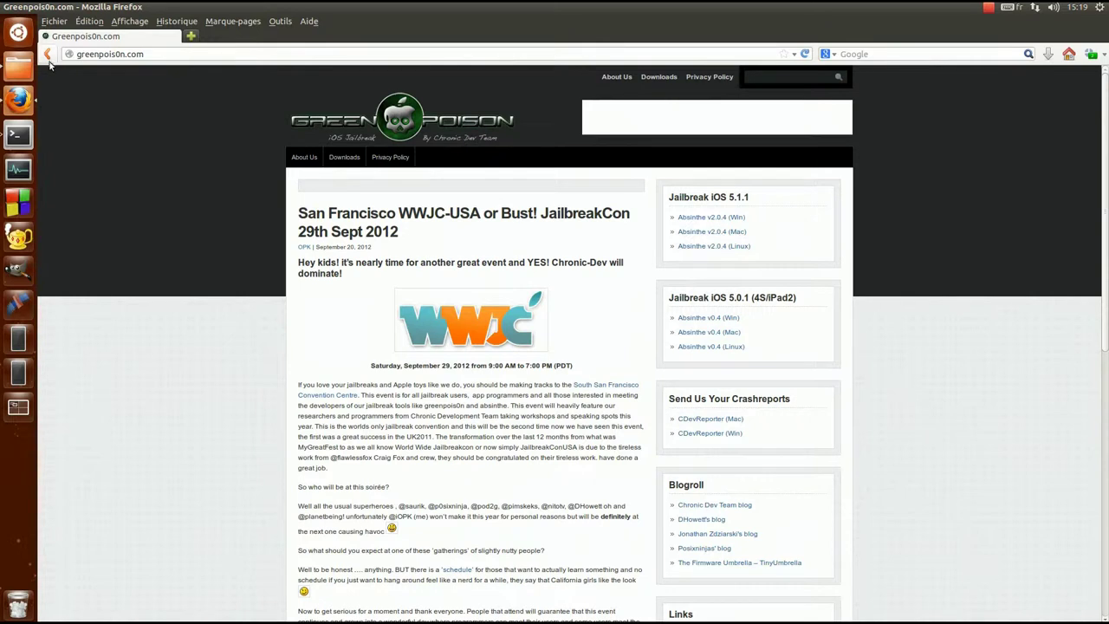
Step: Review the Absinthe v2.0.4 (Linux) download link on greenpois0n.com and close Firefox to return to the home folder
left_click(120, 54)
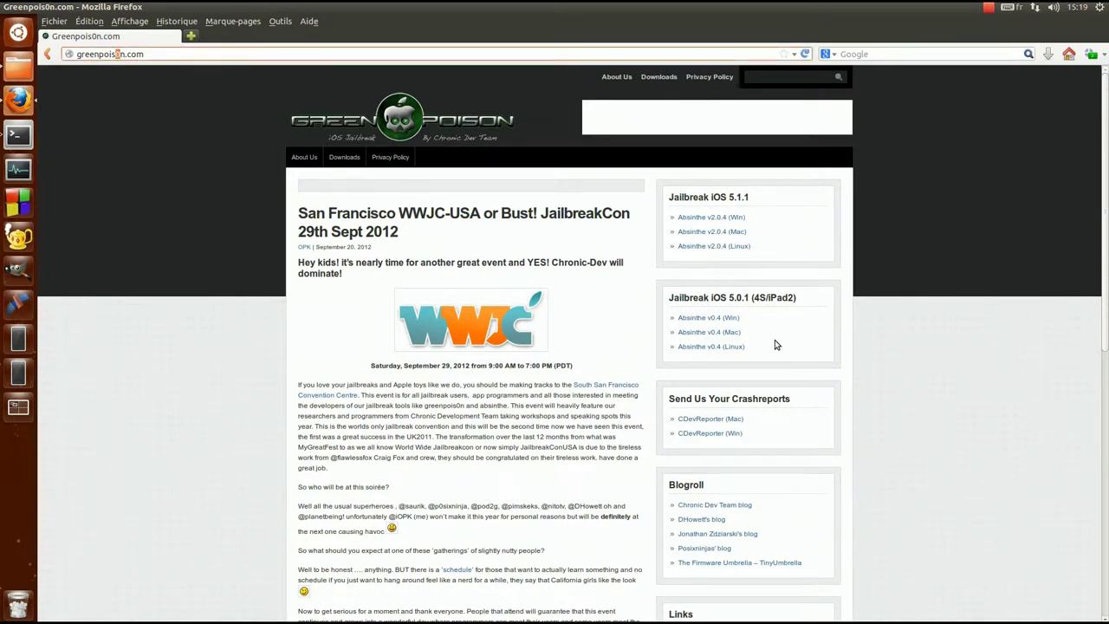
left_click(719, 247)
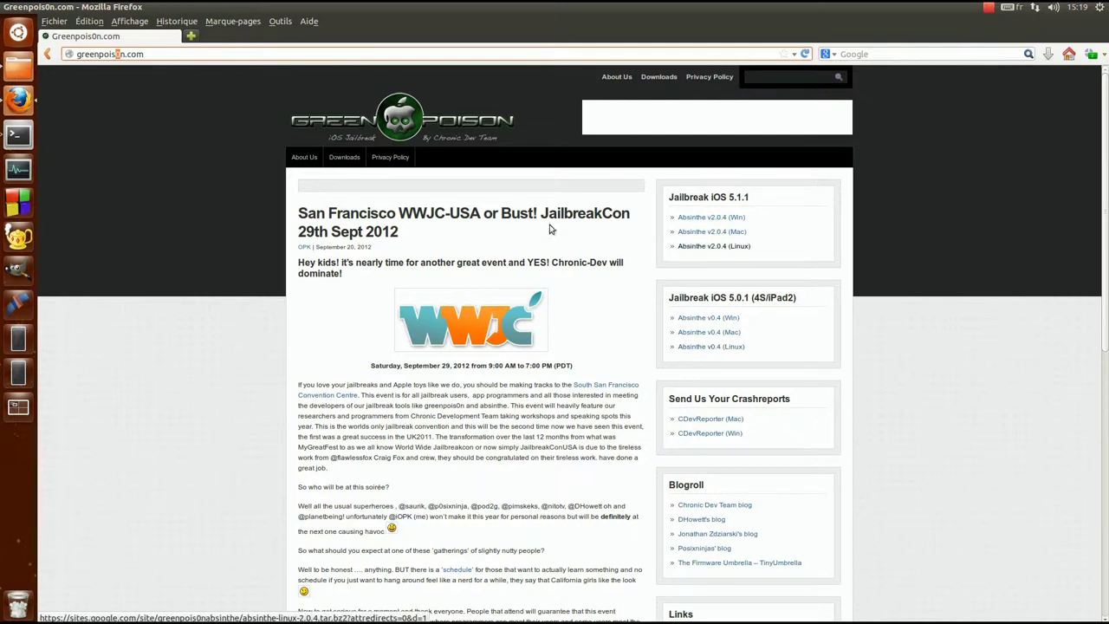
left_click(235, 54)
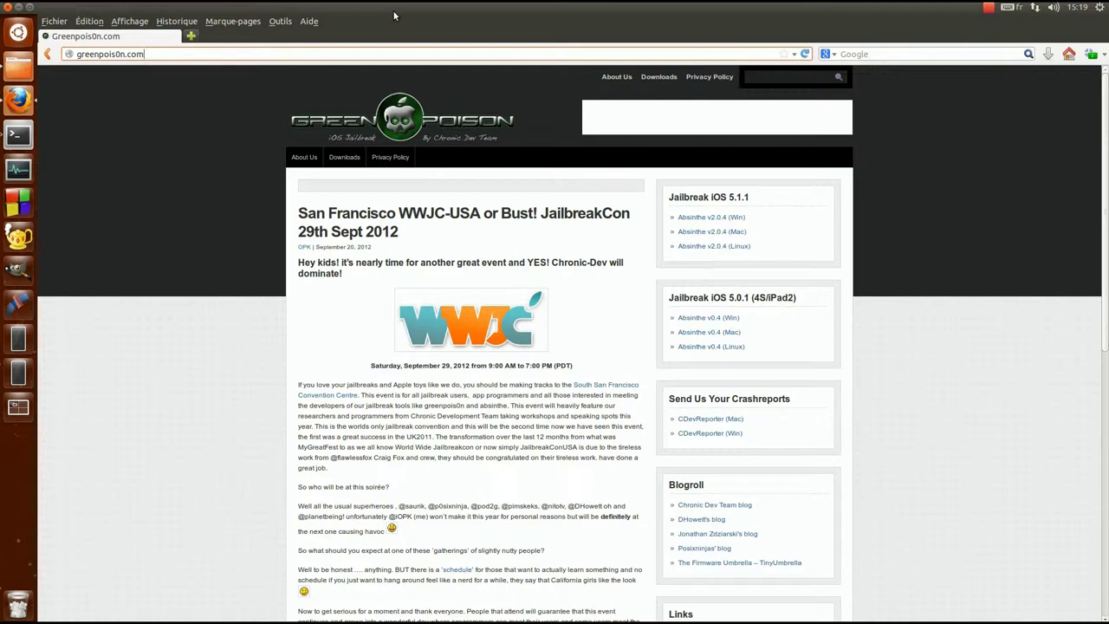
left_click_drag(395, 15, 486, 103)
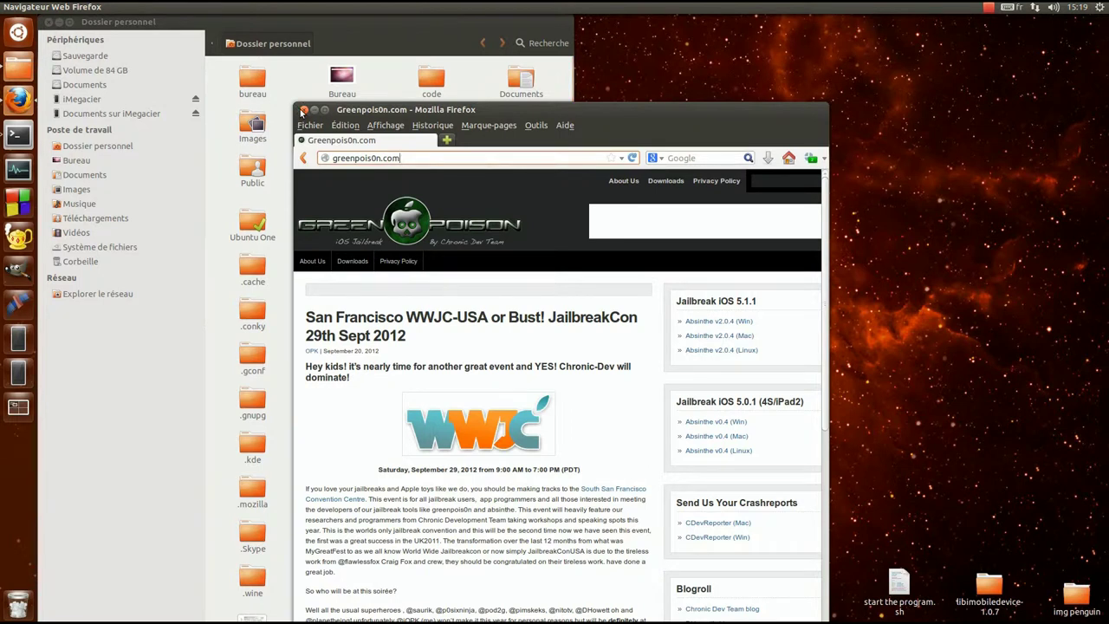
left_click(302, 111)
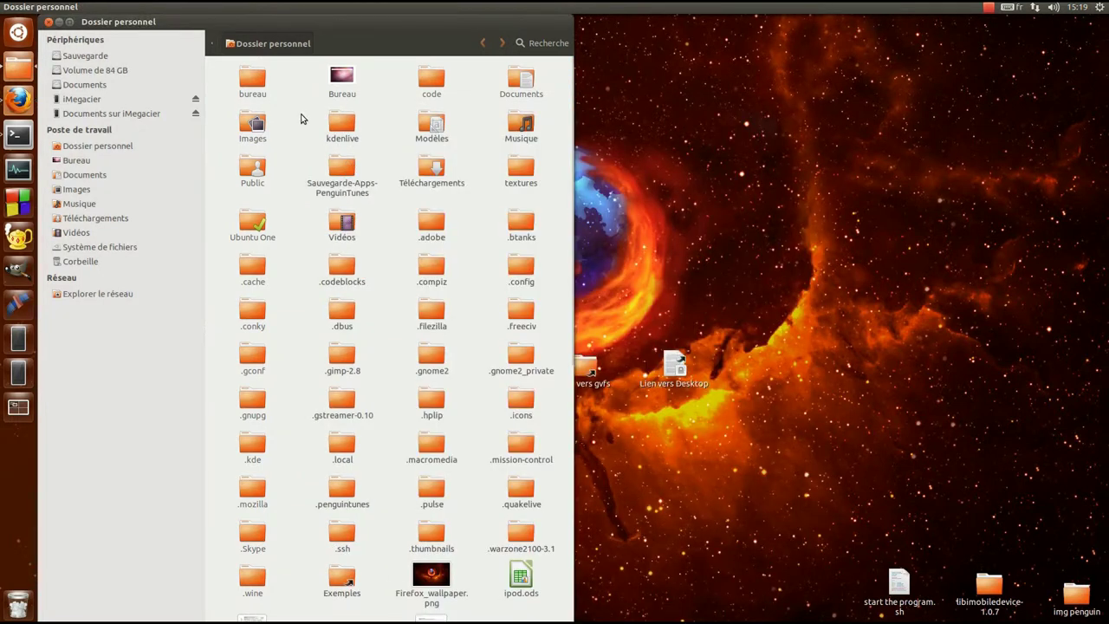
Step: Browse the connected iOS device's media volume and the app folders in its Documents volume
left_click(92, 101)
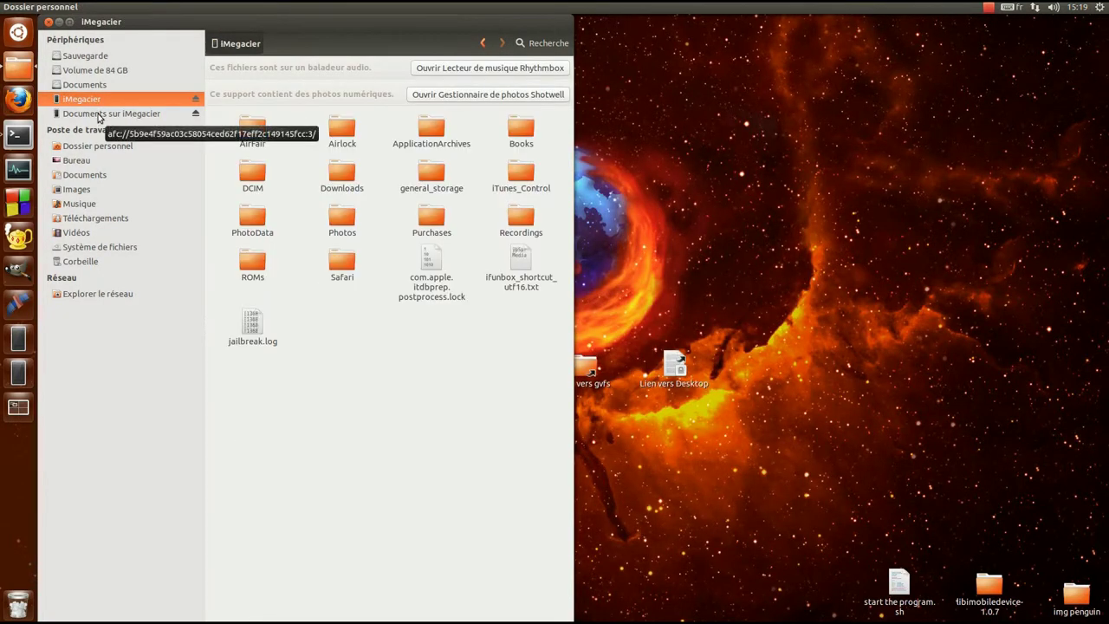
left_click(97, 114)
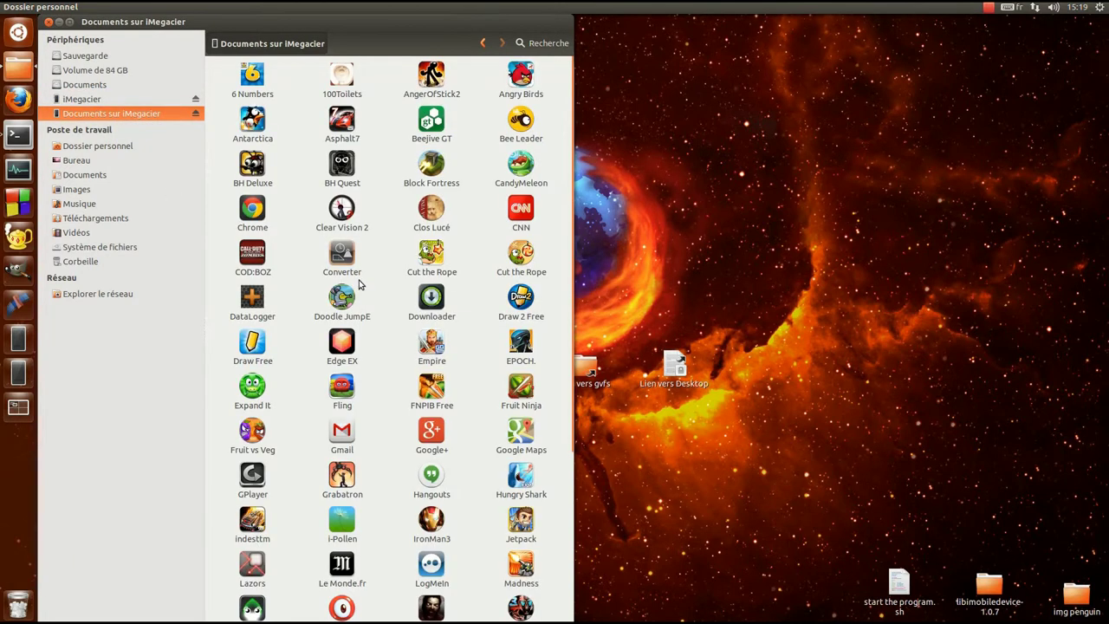
scroll(396, 276, "down", 5)
scroll(396, 276, "up", 5)
left_click(341, 163)
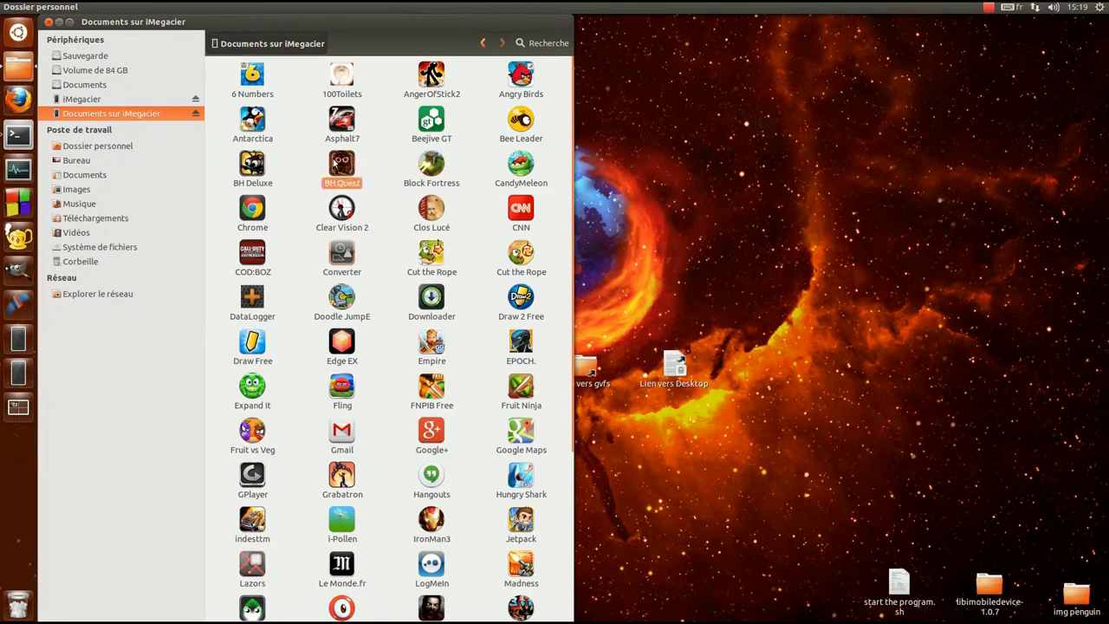
Step: Try to create a new folder at the root of the iOS device's Documents volume
right_click(397, 153)
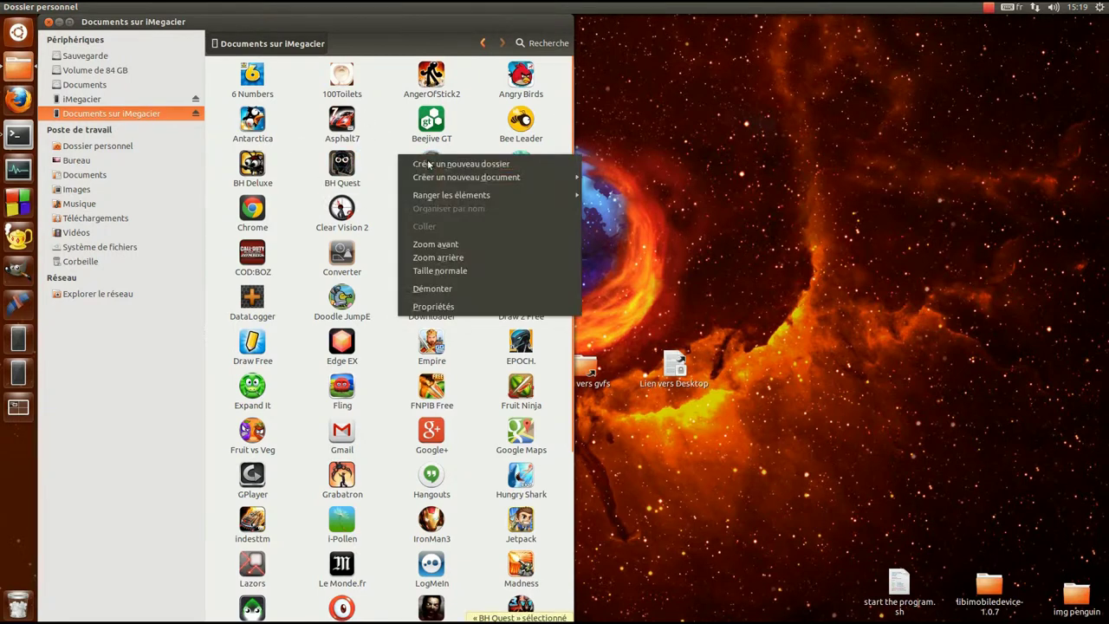
left_click(446, 163)
left_click(459, 377)
Step: Inspect the contents of the Asphalt7 app folder and open the GTalk.app folder inside Beejive GT
left_click(341, 120)
double_click(341, 120)
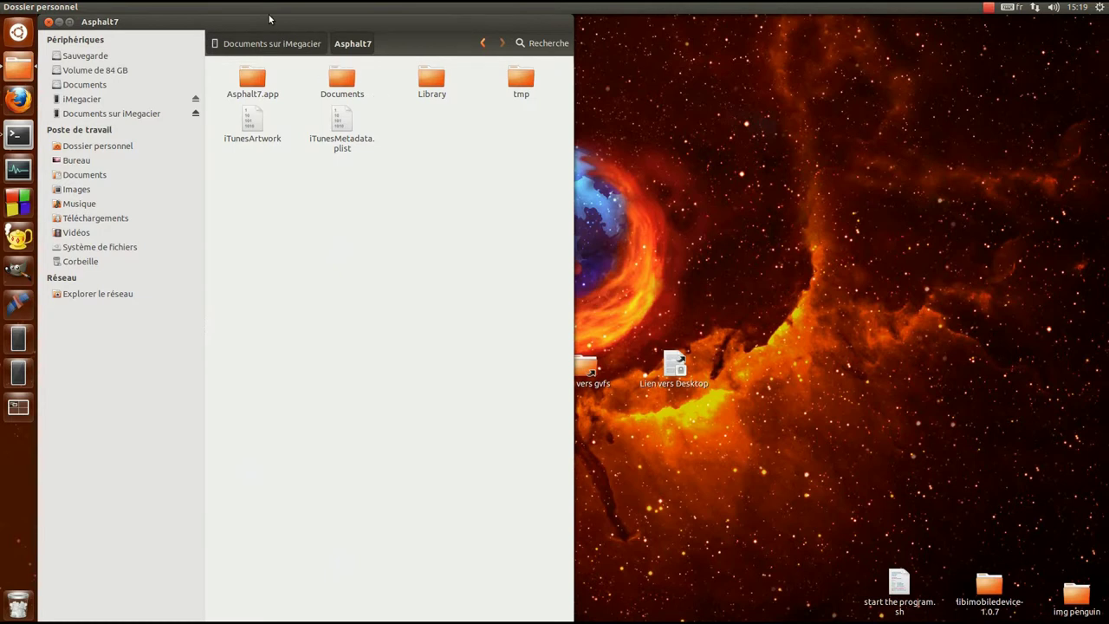
left_click(228, 44)
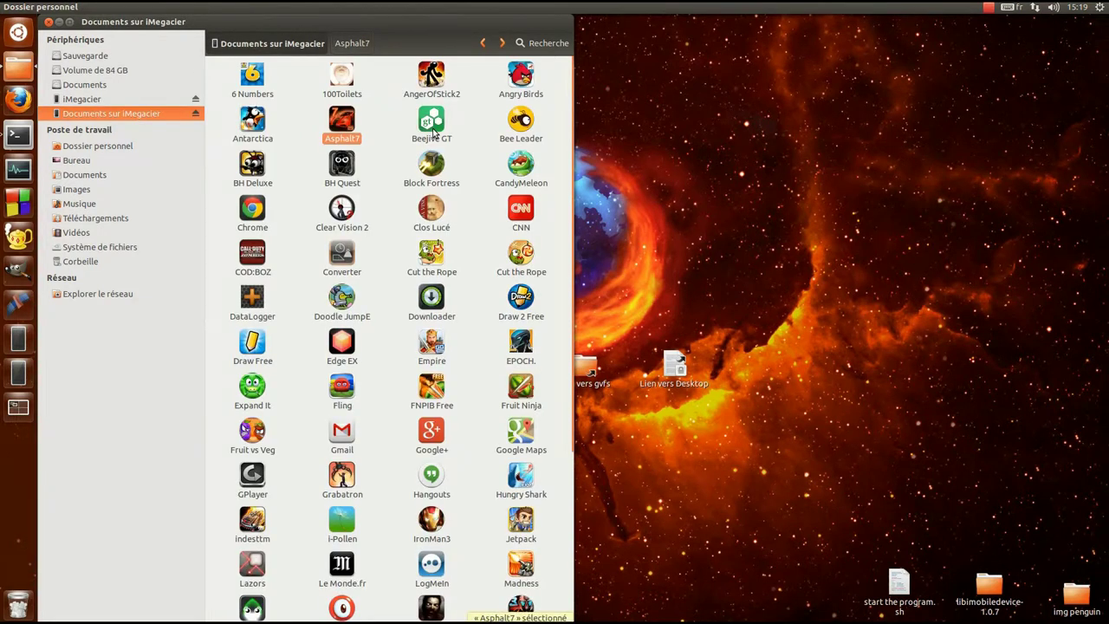
double_click(263, 113)
left_click(336, 90)
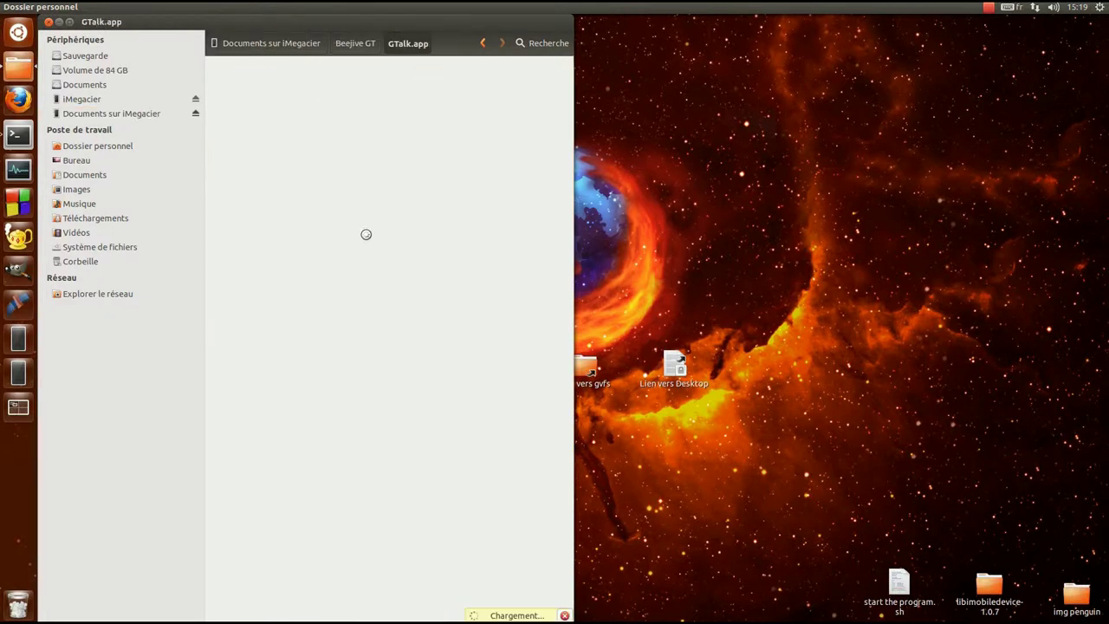
Step: Create a new folder inside GTalk.app with the default name and delete it
right_click(400, 360)
left_click(586, 367)
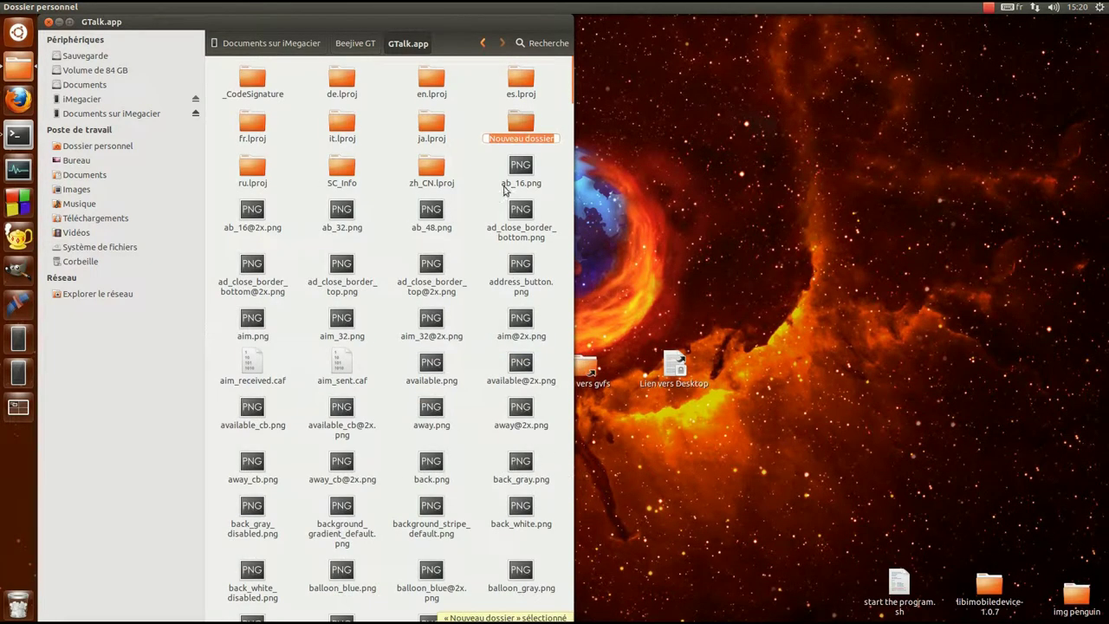
left_click(526, 126)
key("Delete")
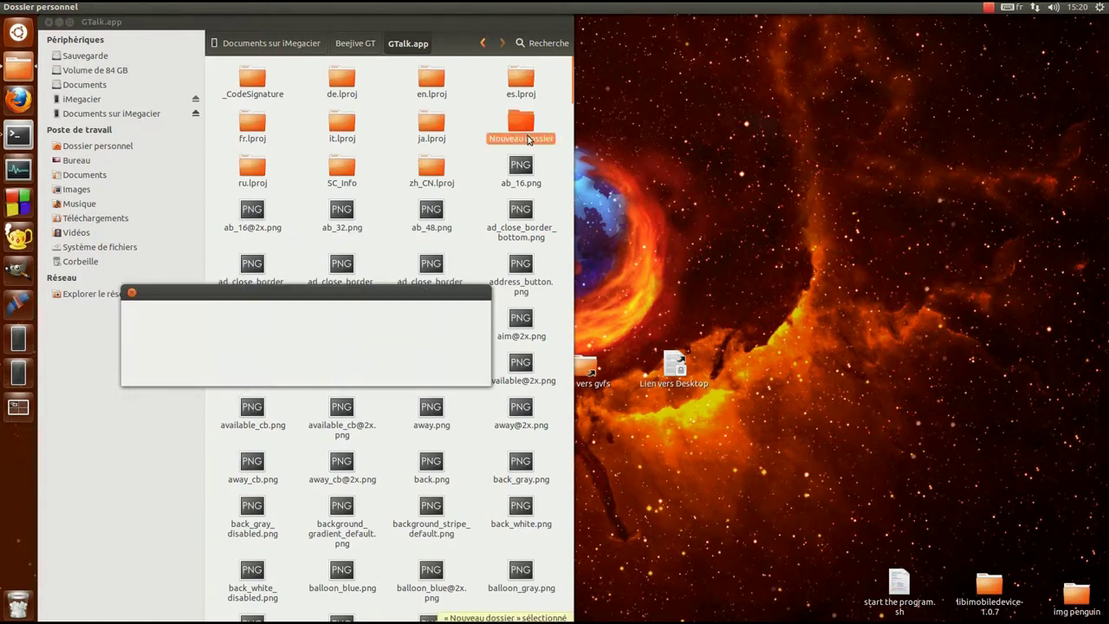
left_click(463, 374)
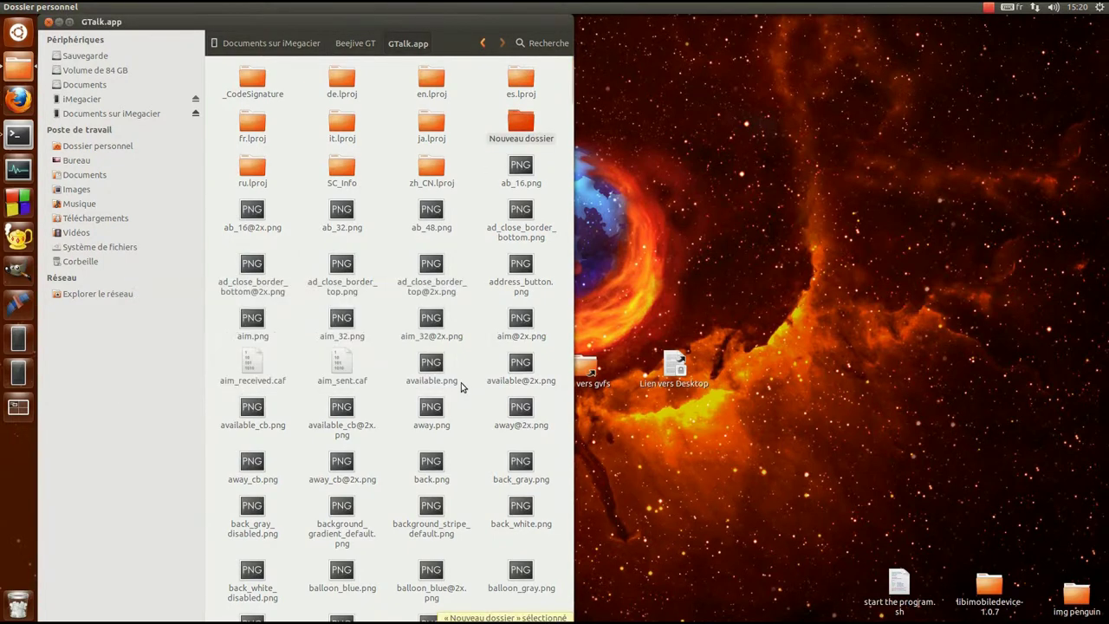
Step: Move the GTalk.app folder window toward the middle of the desktop and list the mounts in a terminal with gvfs-mount -l
left_click_drag(339, 19, 342, 72)
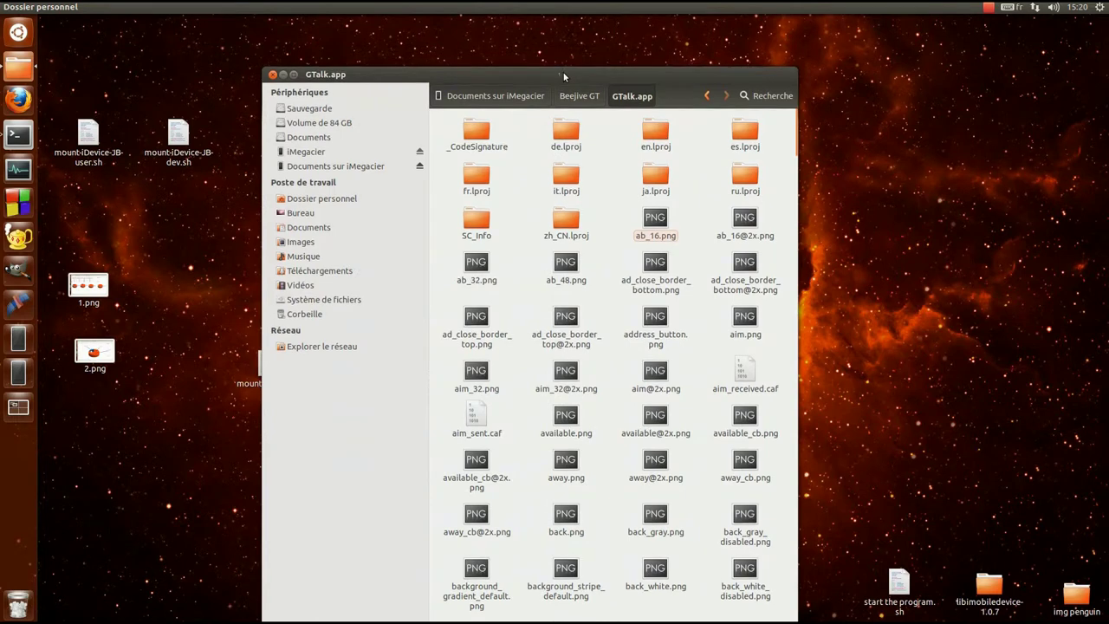
double_click(395, 79)
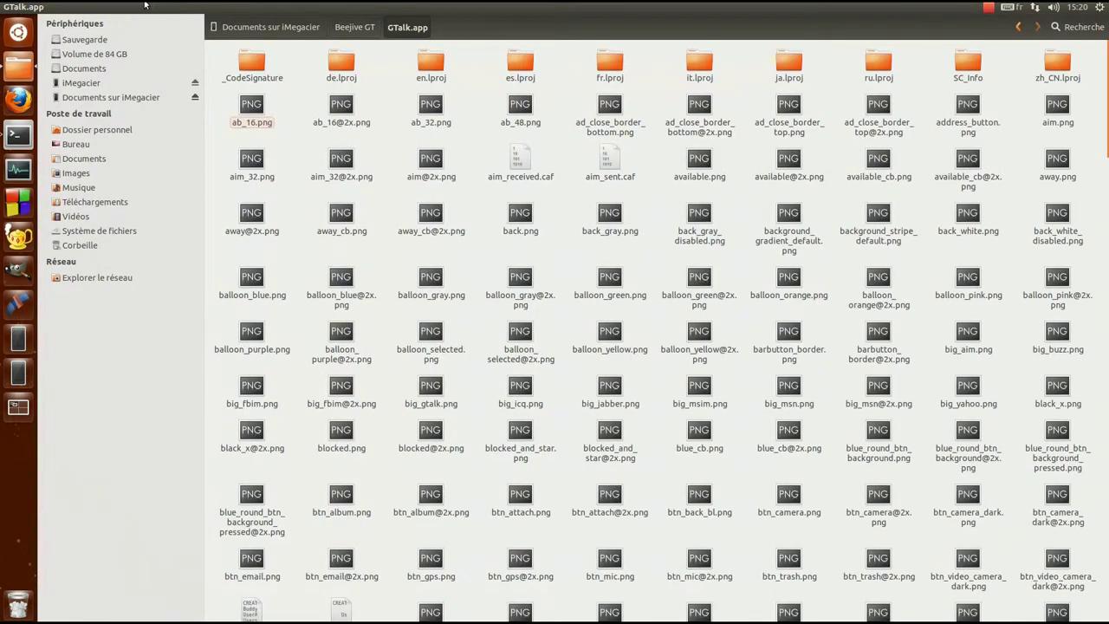
double_click(448, 5)
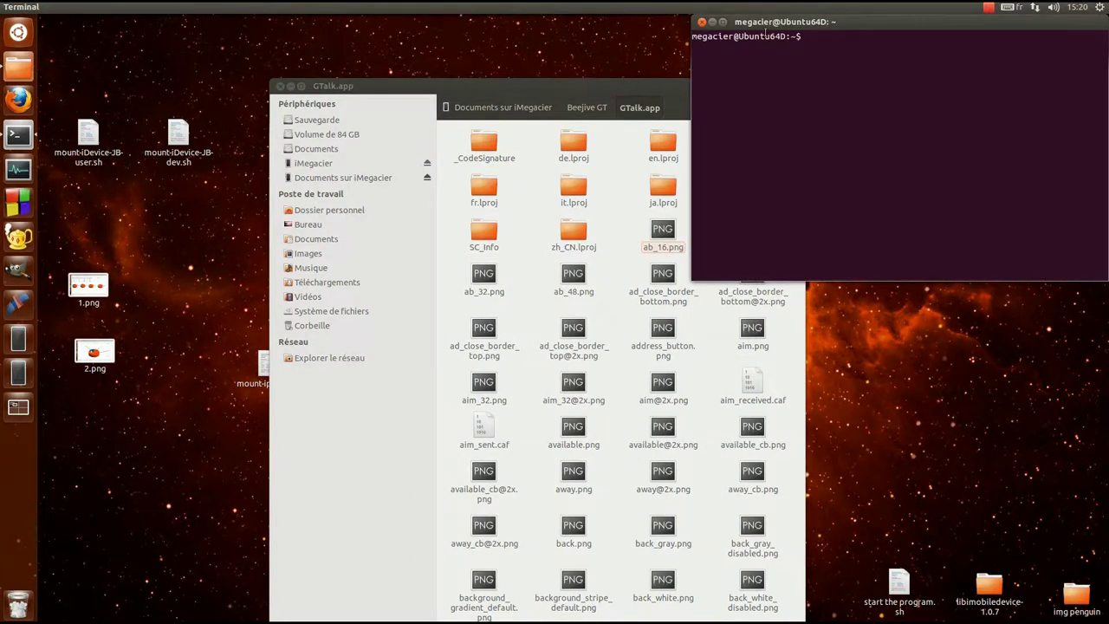
type("gvfs-mount -l")
key("Return")
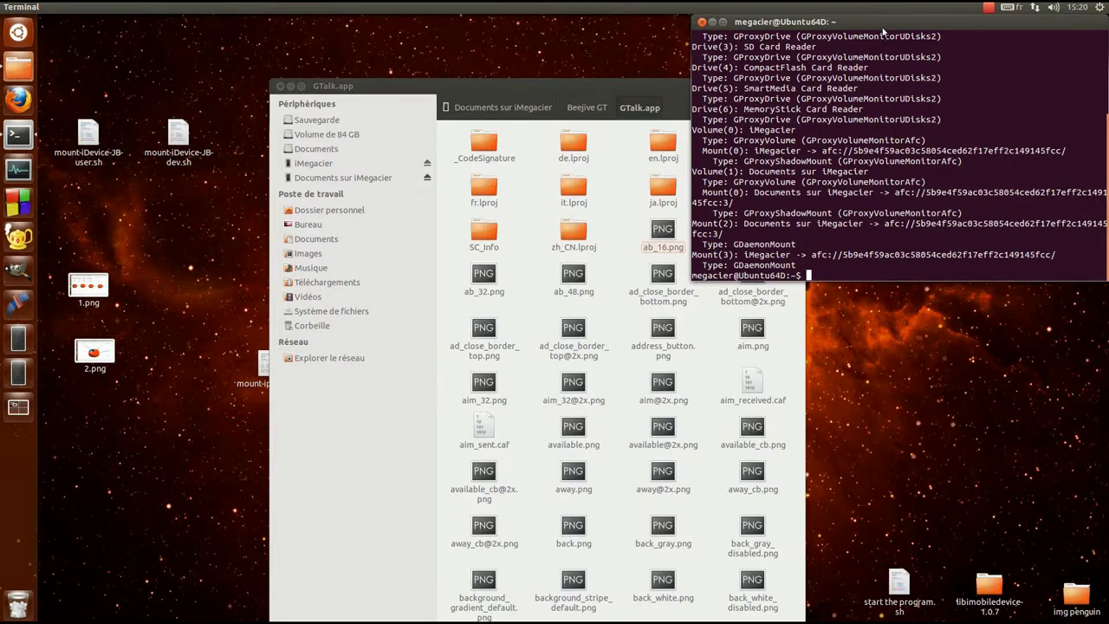
Step: Enlarge the terminal window and examine the afc:// address of the iOS device's Documents mount in the listing
left_click_drag(884, 35, 731, 50)
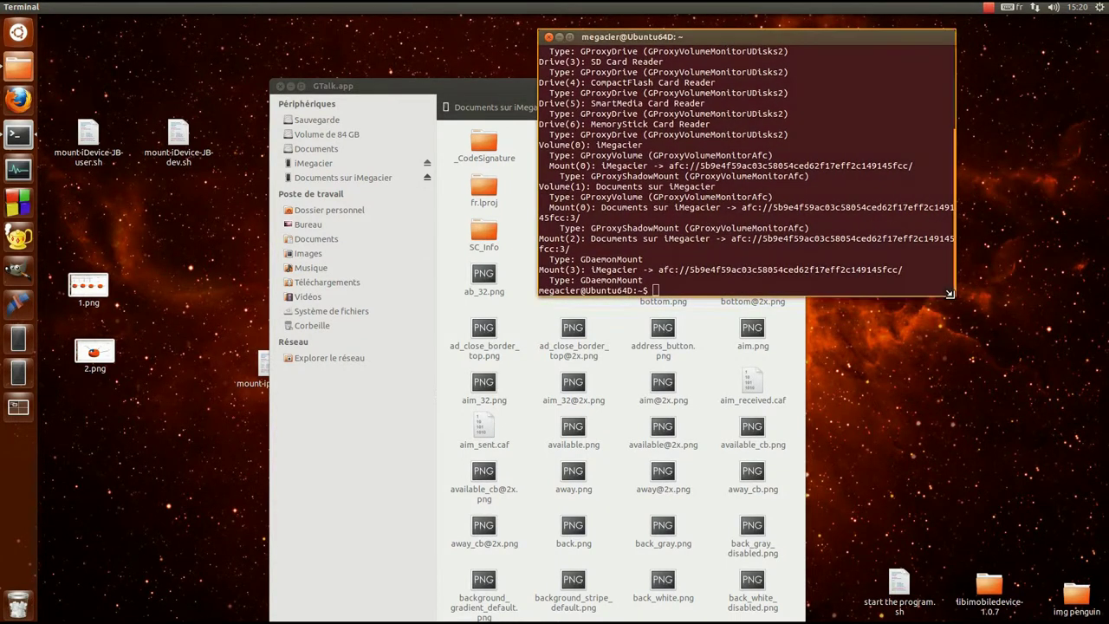
left_click_drag(953, 303, 1105, 370)
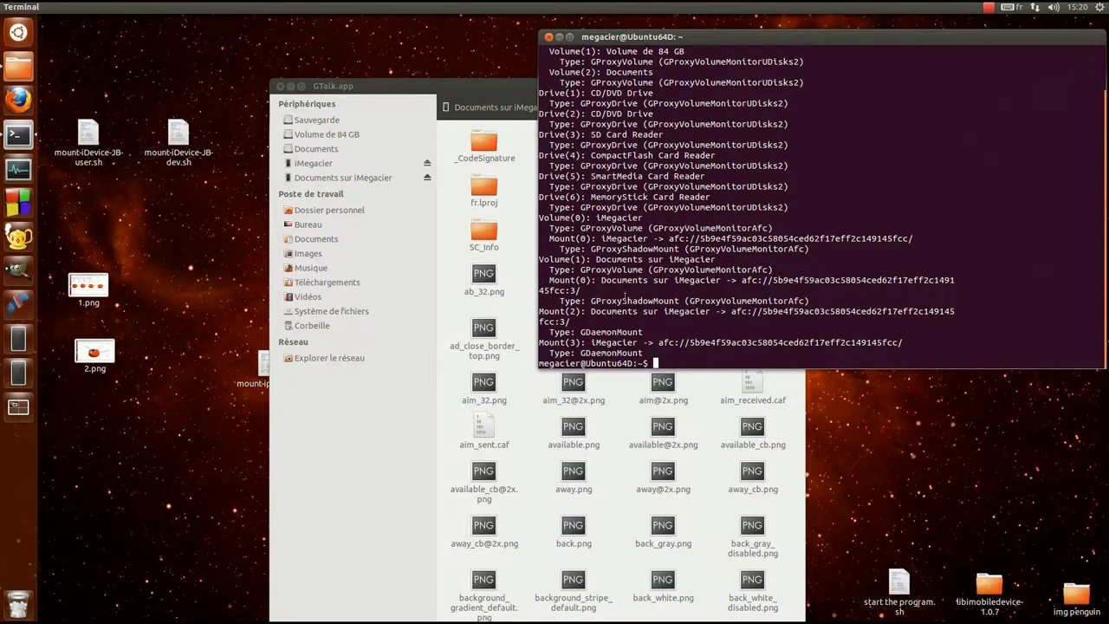
left_click_drag(814, 280, 1103, 279)
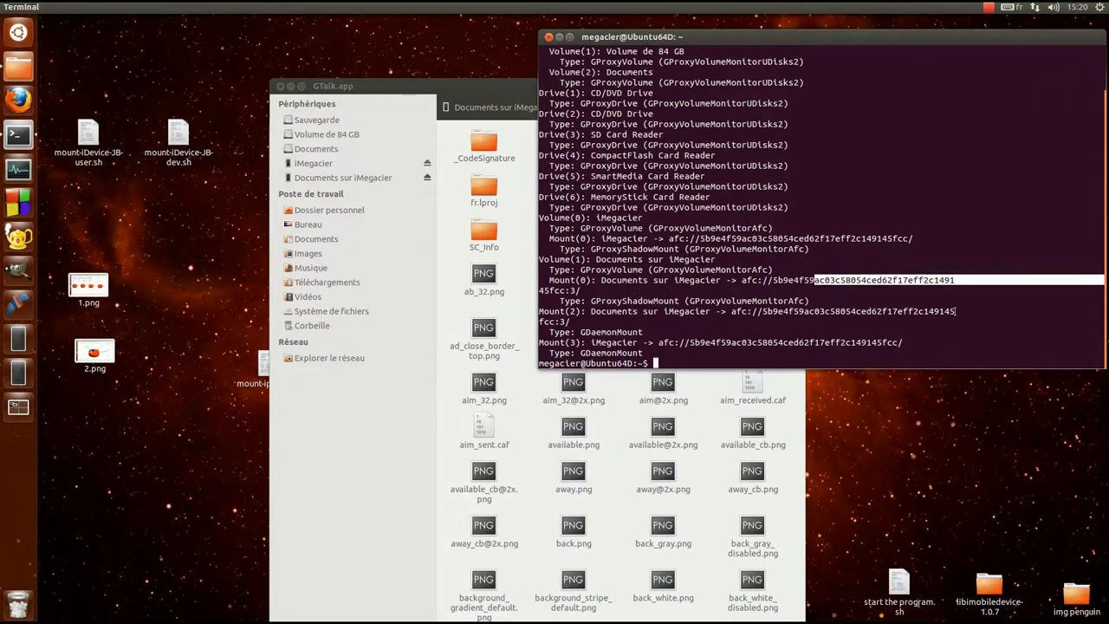
left_click(924, 311)
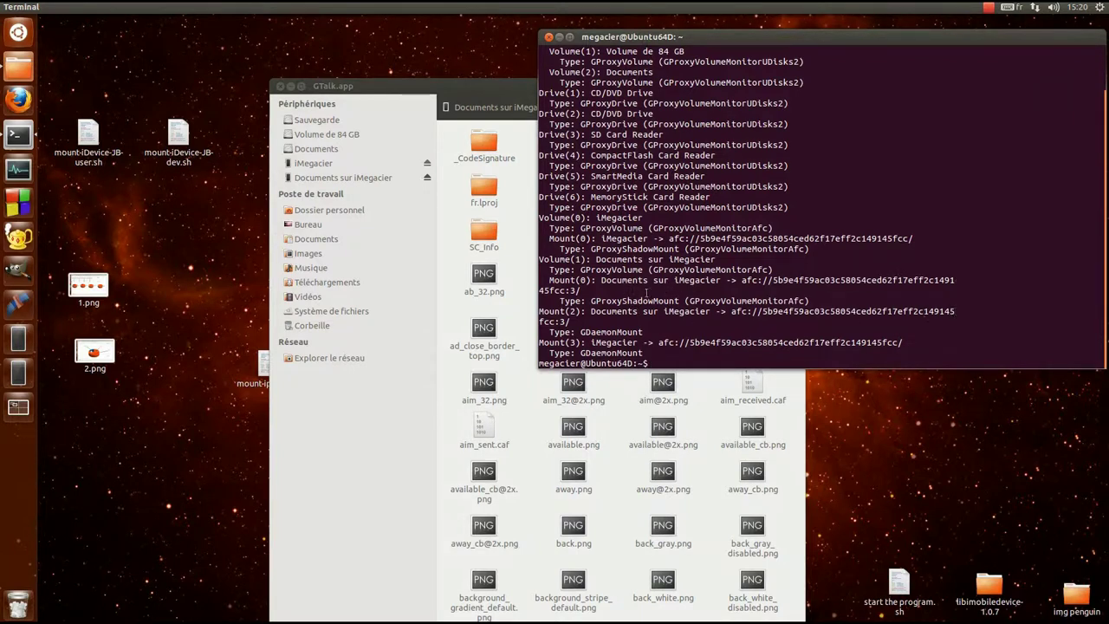
Step: Examine the port suffix at the end of the Documents mount's afc:// address and close the terminal window
left_click_drag(601, 280, 568, 284)
left_click(567, 321)
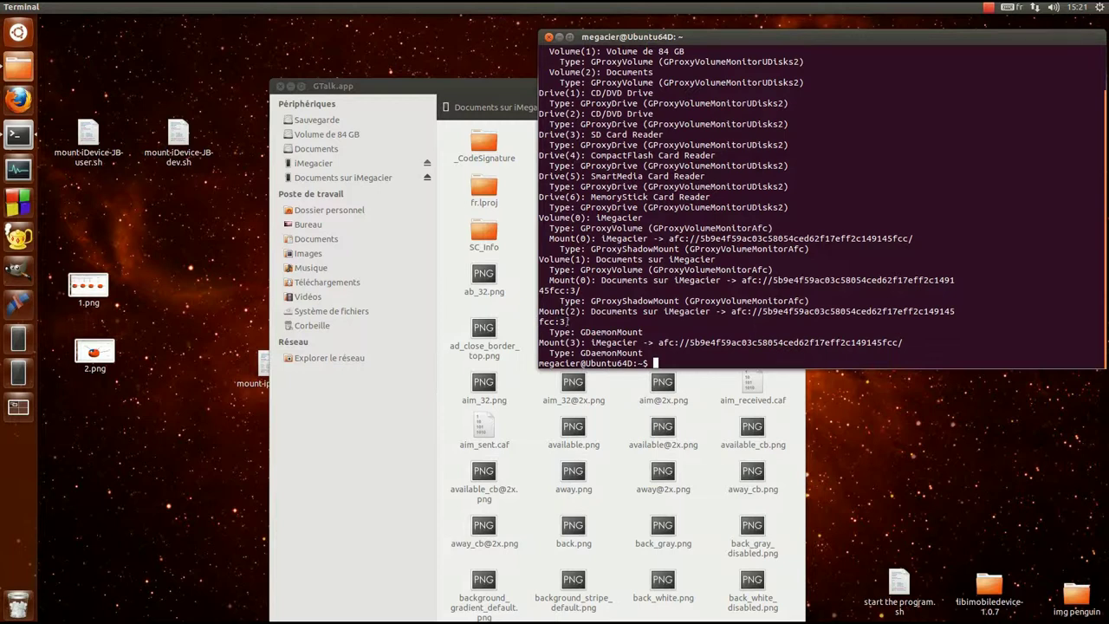
left_click(548, 38)
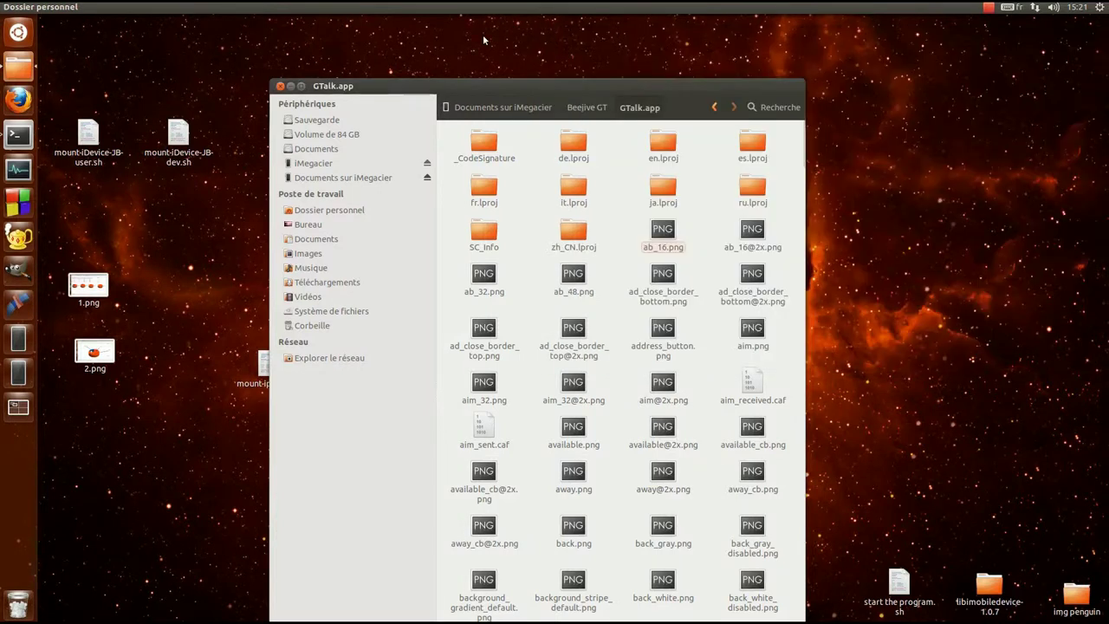
Step: Check in the permissions of mount-iDevice-JB-user.sh whether the script may be executed as a program
left_click(85, 139)
right_click(86, 139)
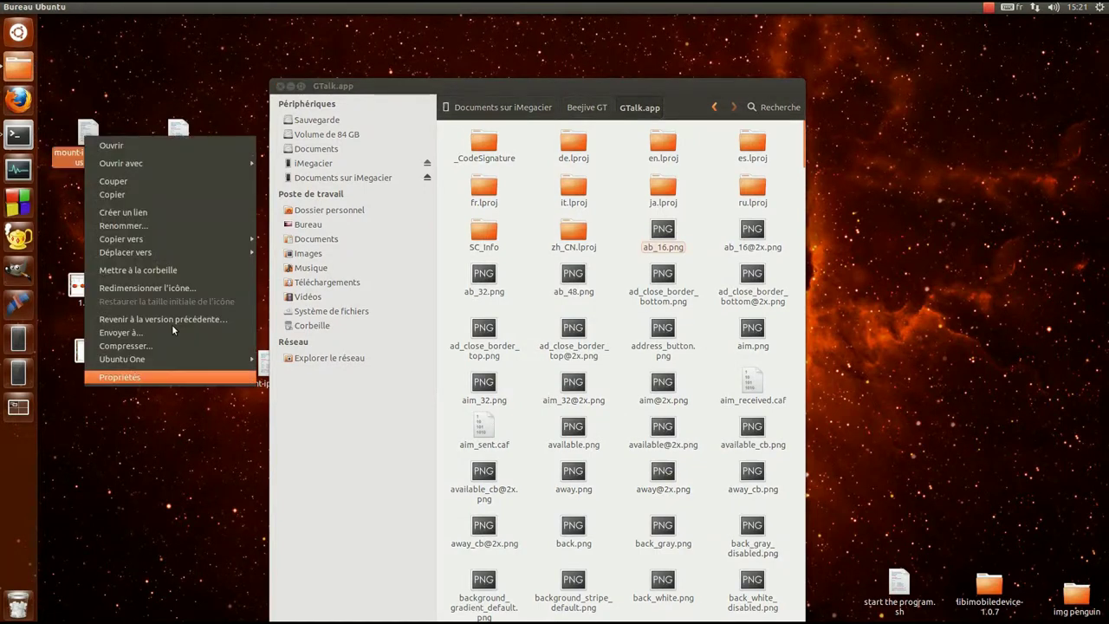
left_click(167, 378)
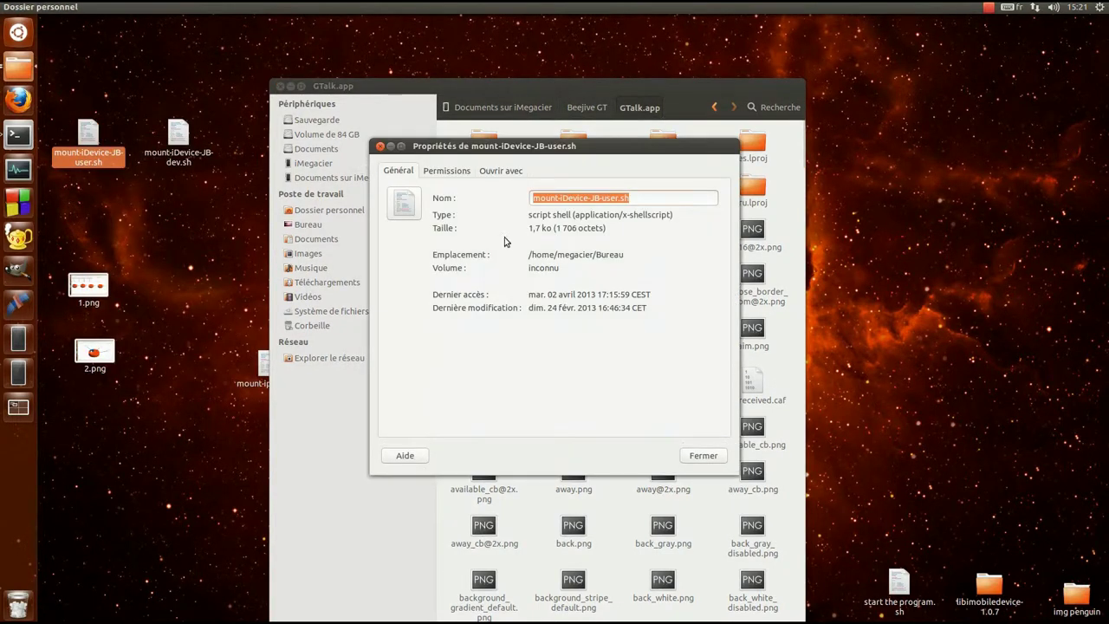
left_click(464, 171)
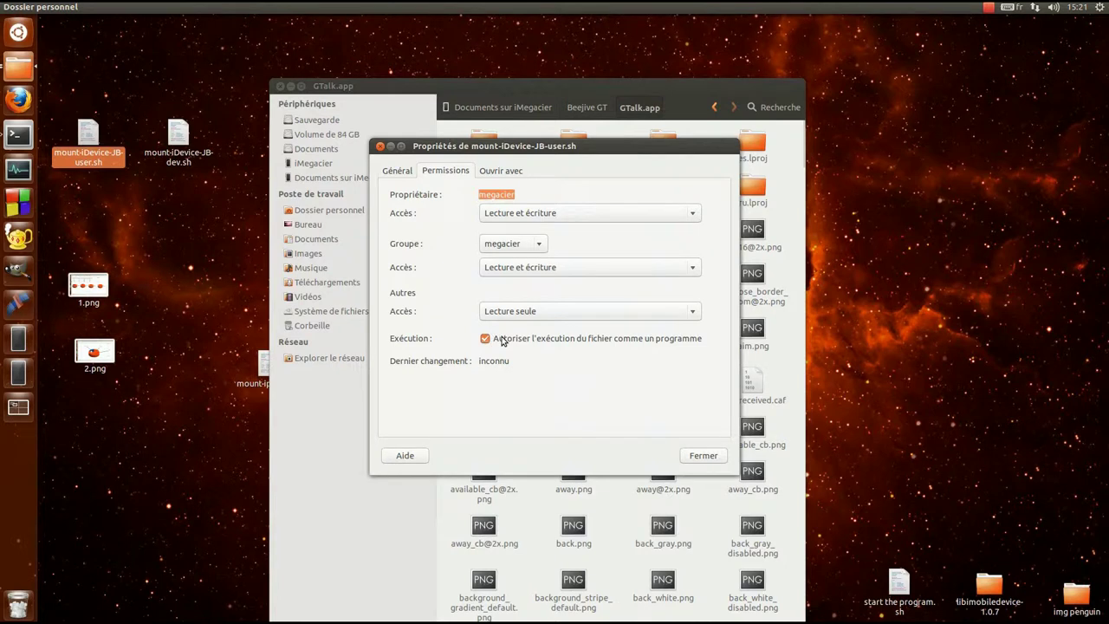
key("Escape")
Step: Run the mount-iDevice-JB-user.sh script from the desktop with the other windows hidden
double_click(82, 170)
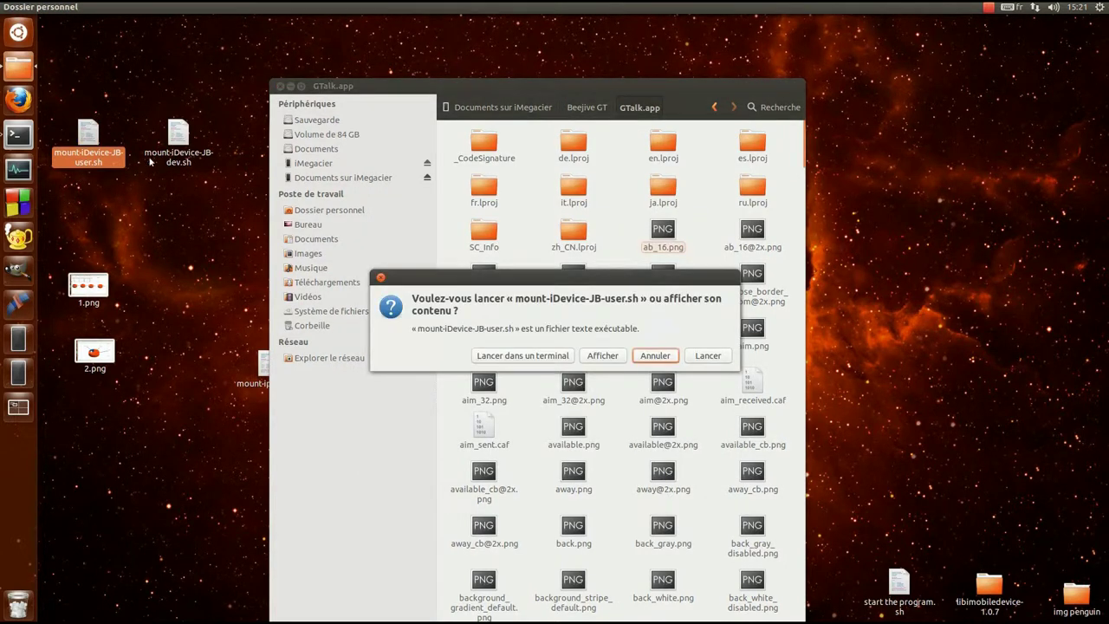
key("ctrl+super+d")
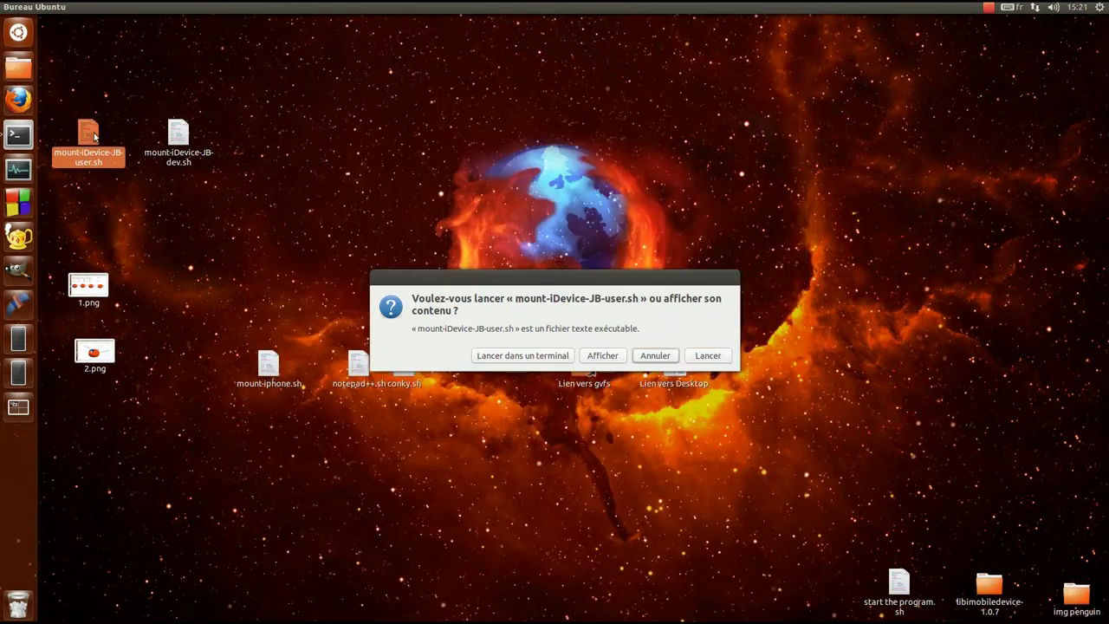
left_click(710, 355)
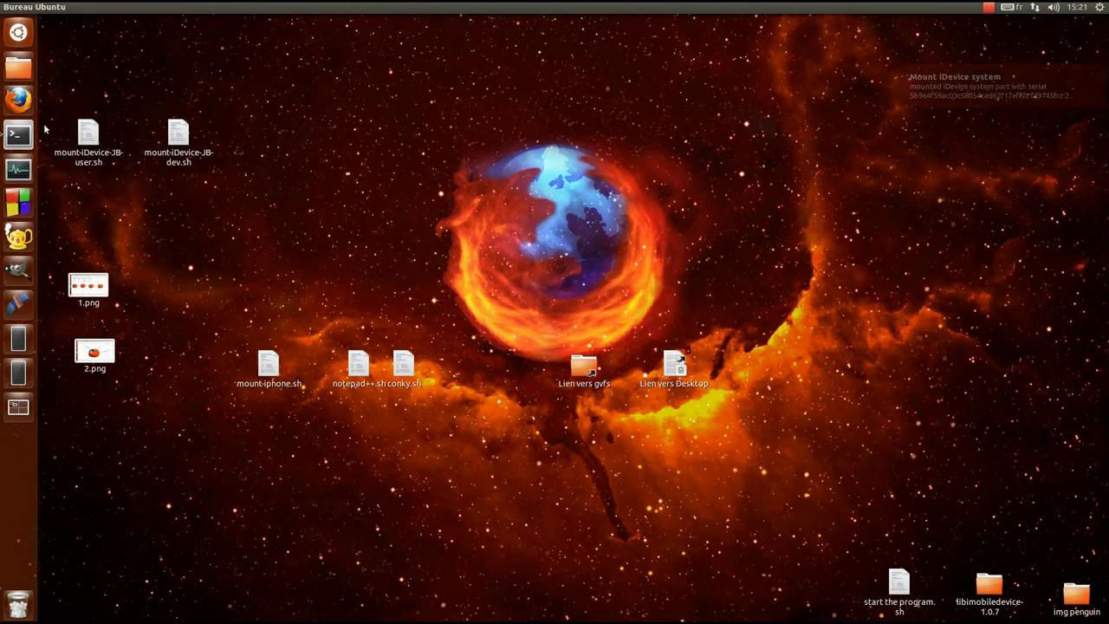
Step: Open the home folder in a maximized file manager window and go to the jailbroken (débridé) device mount under Réseau
key("super+1")
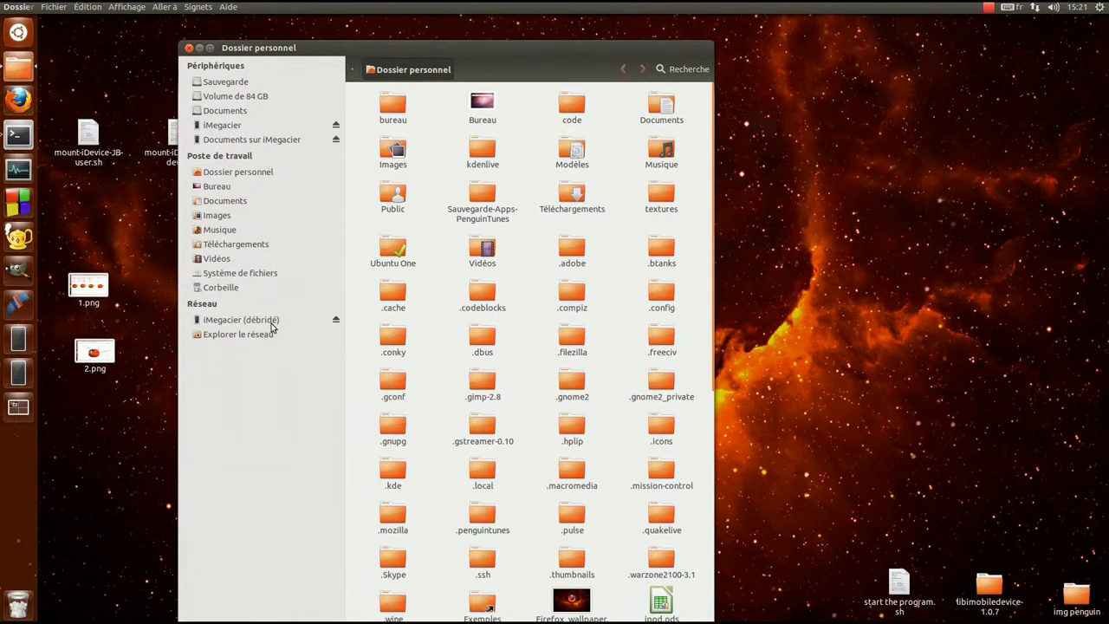
double_click(352, 52)
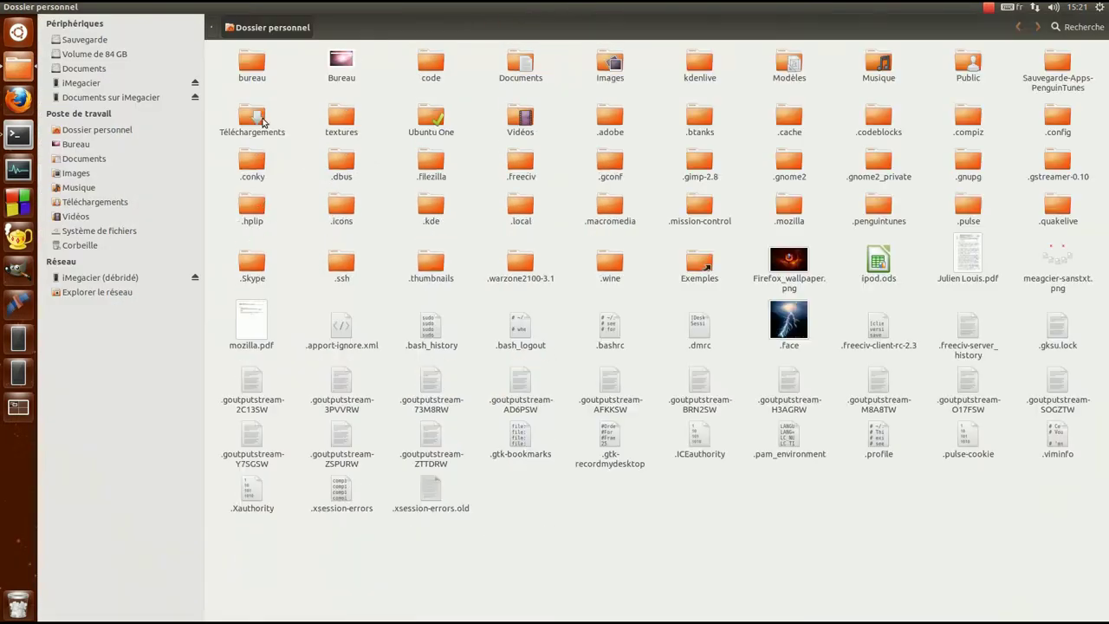
left_click(62, 282)
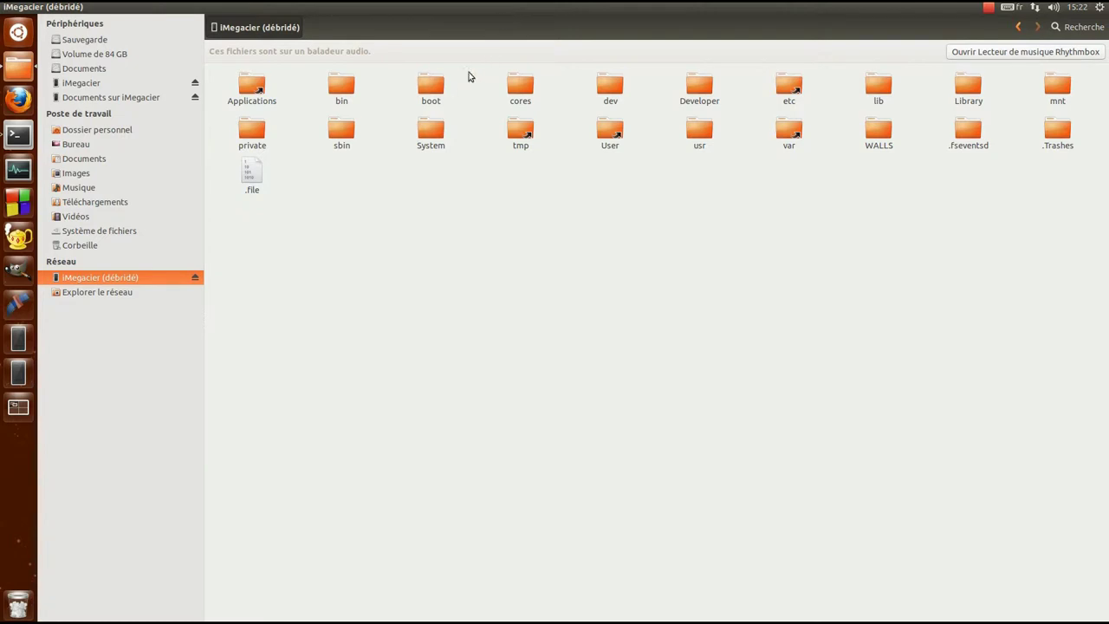
Step: Compare the device's root folders side by side with the computer's root file system in a second window, and maximize the device window again
double_click(364, 17)
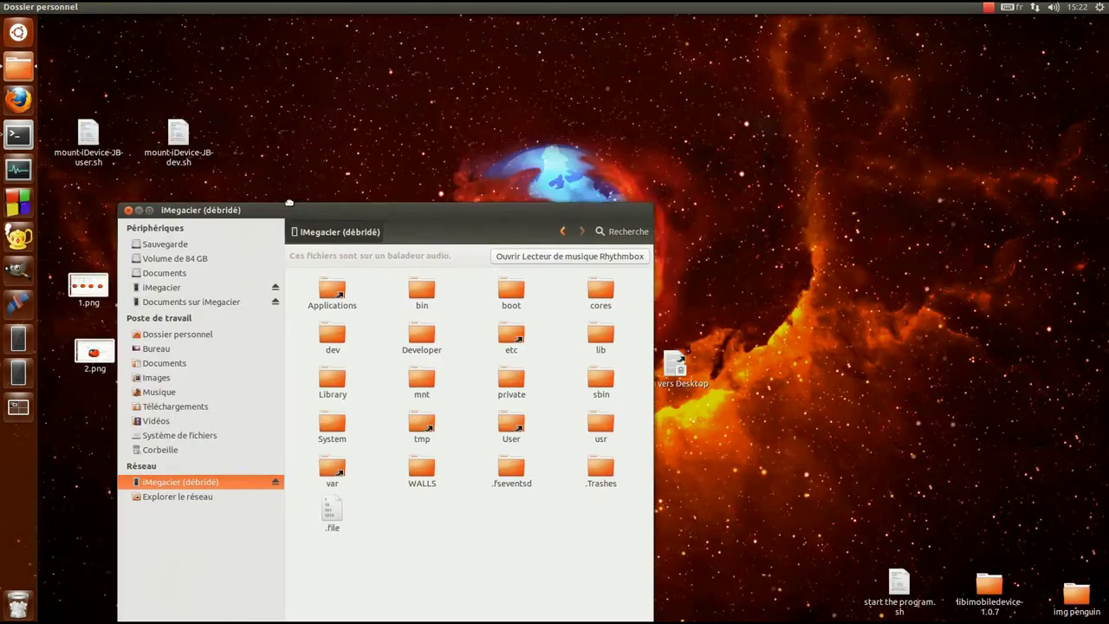
right_click(19, 67)
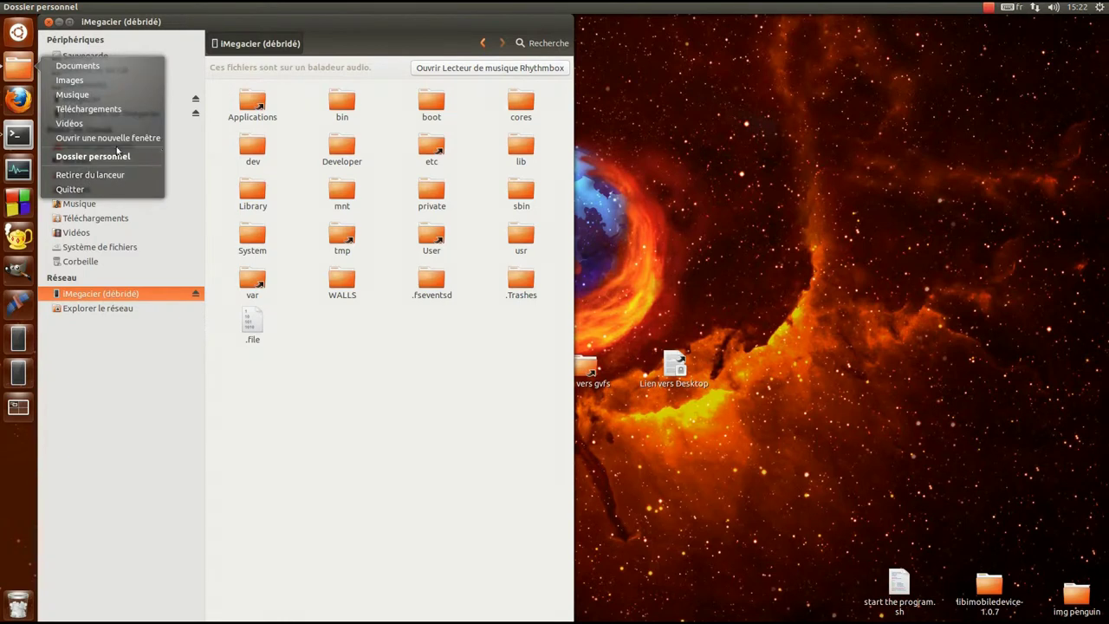
left_click(184, 182)
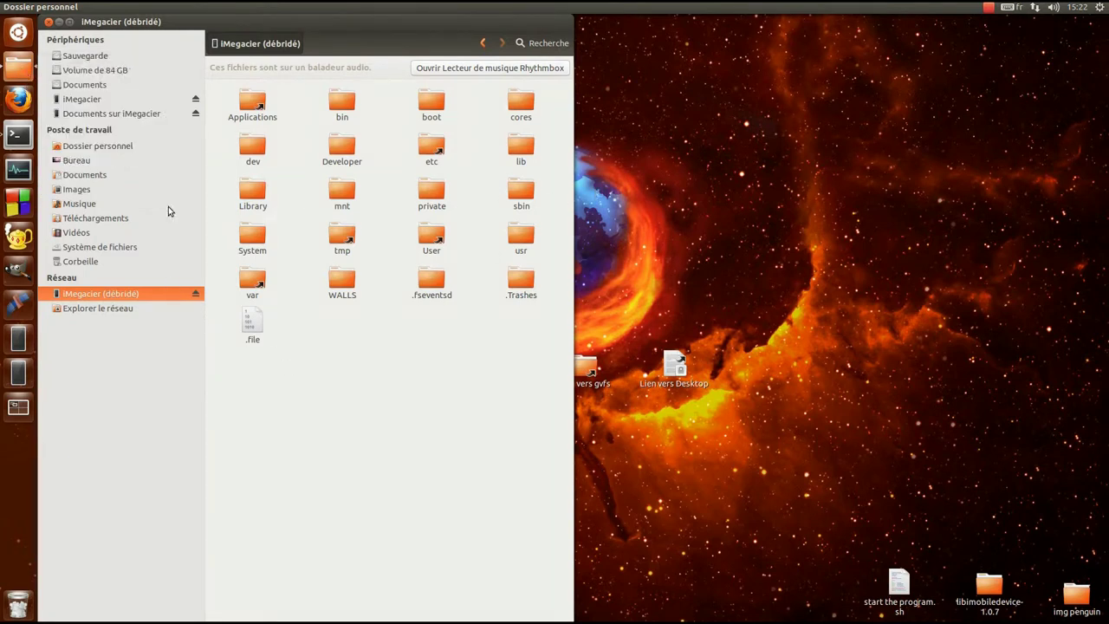
right_click(19, 68)
left_click(94, 71)
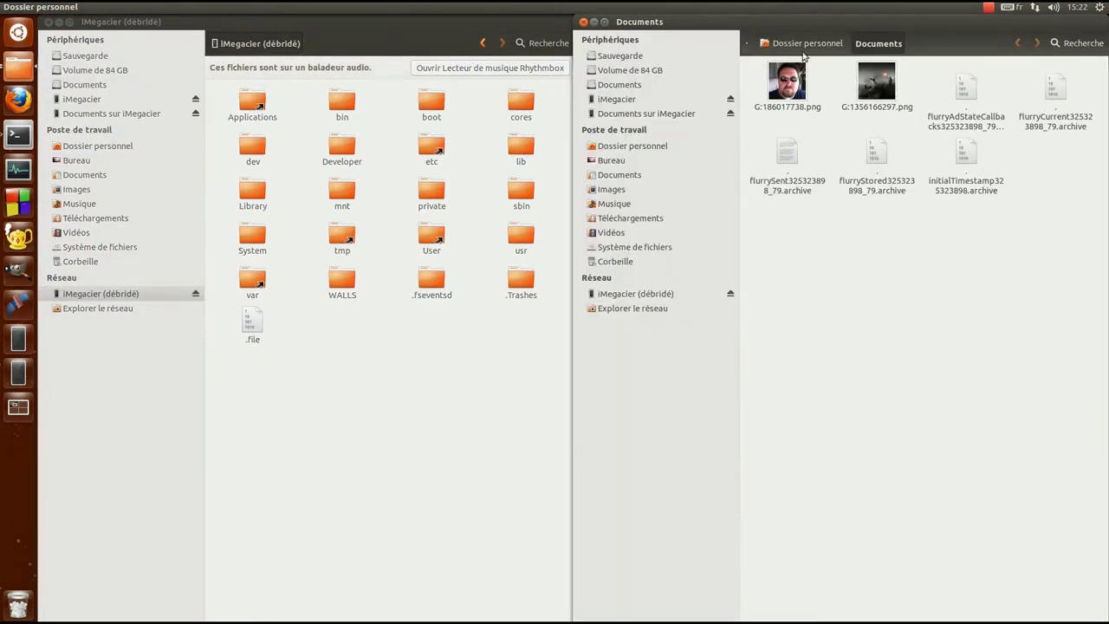
left_click(749, 43)
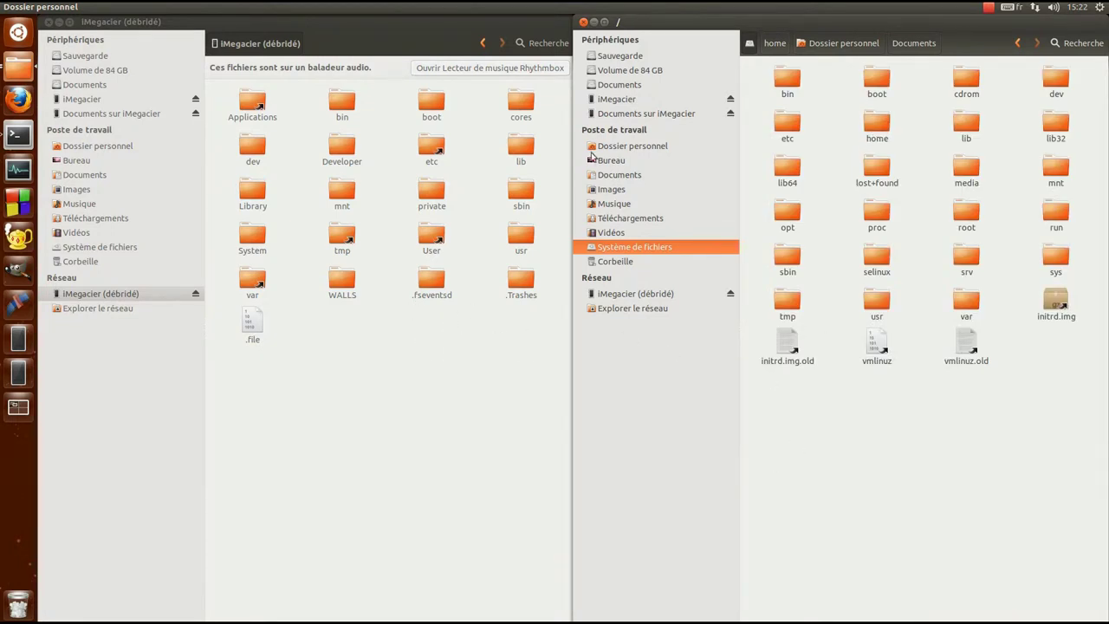
left_click(583, 21)
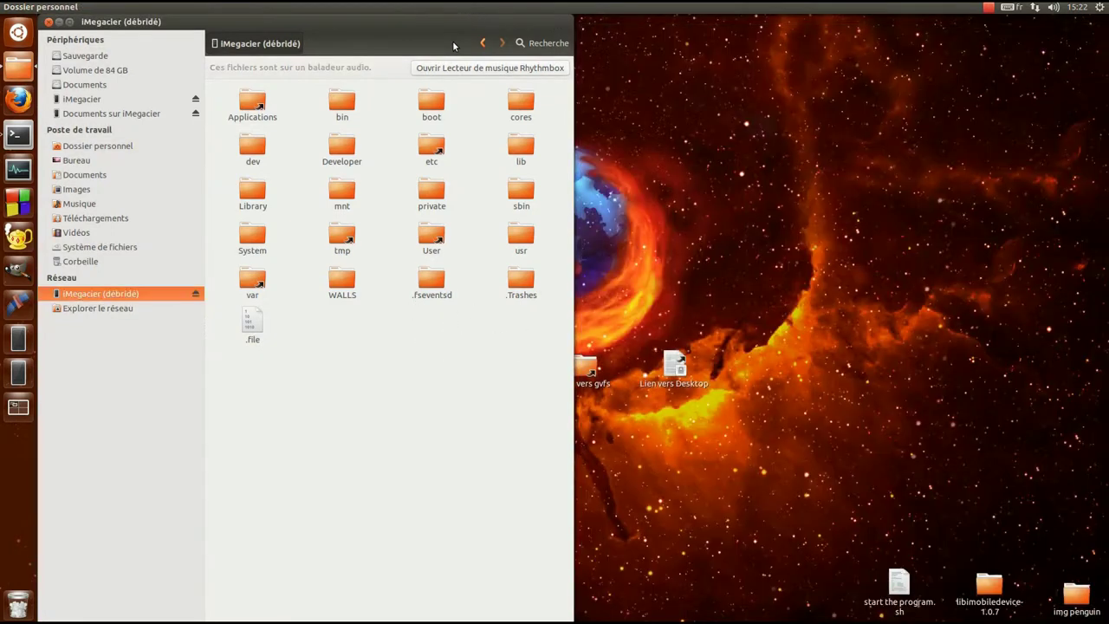
key("ctrl+super+Up")
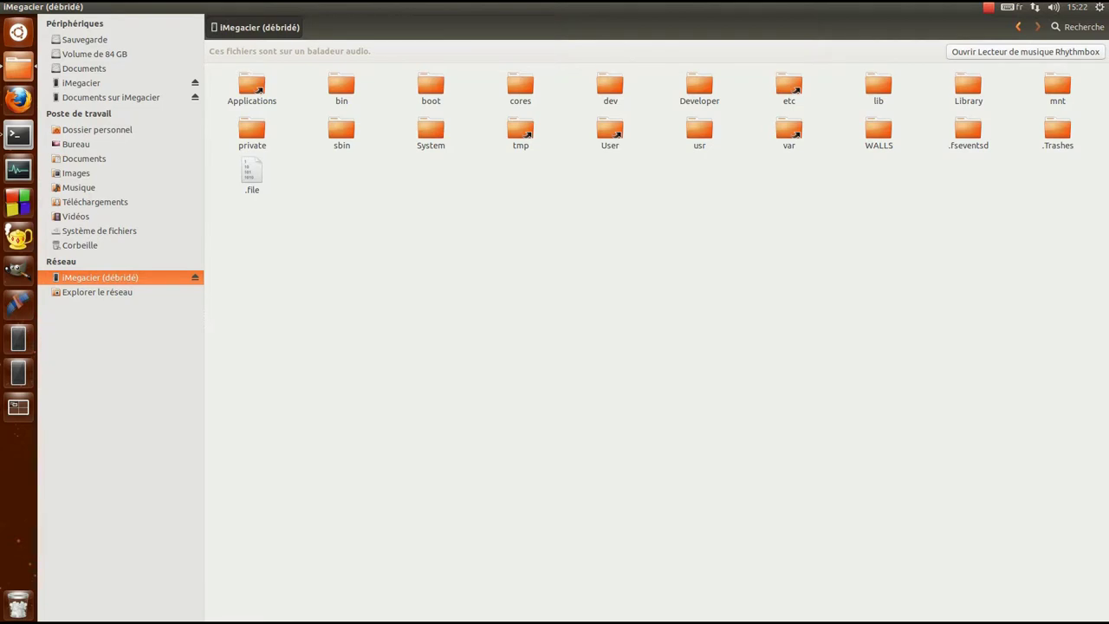
Step: View 1.png from the desktop of the adjacent workspace in a maximized image viewer and continue to 2.png
key("ctrl+alt+Right")
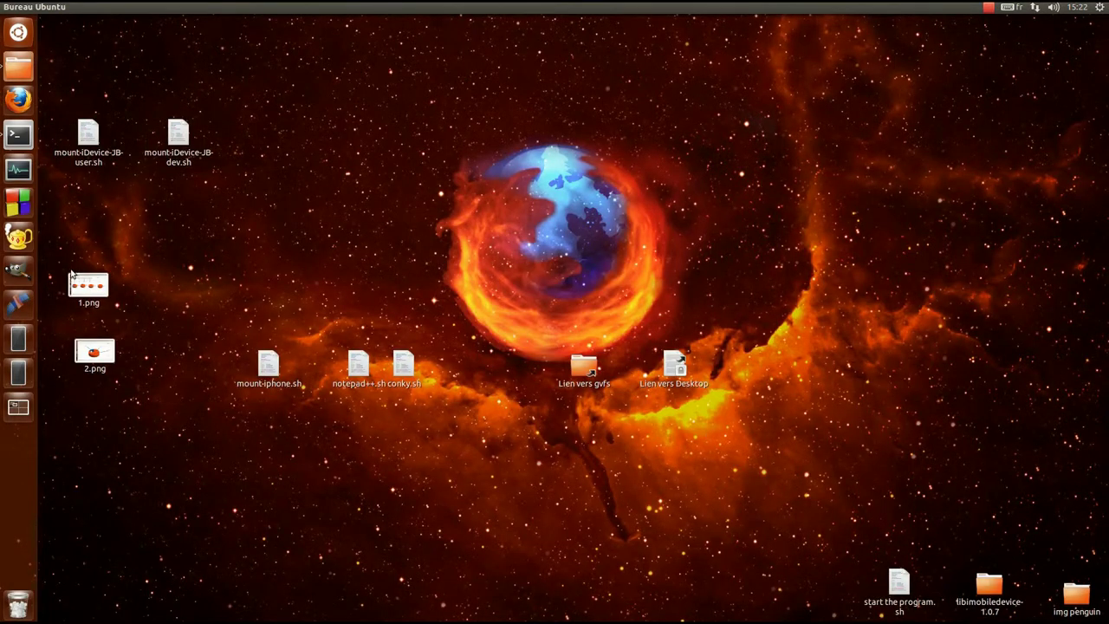
left_click(88, 286)
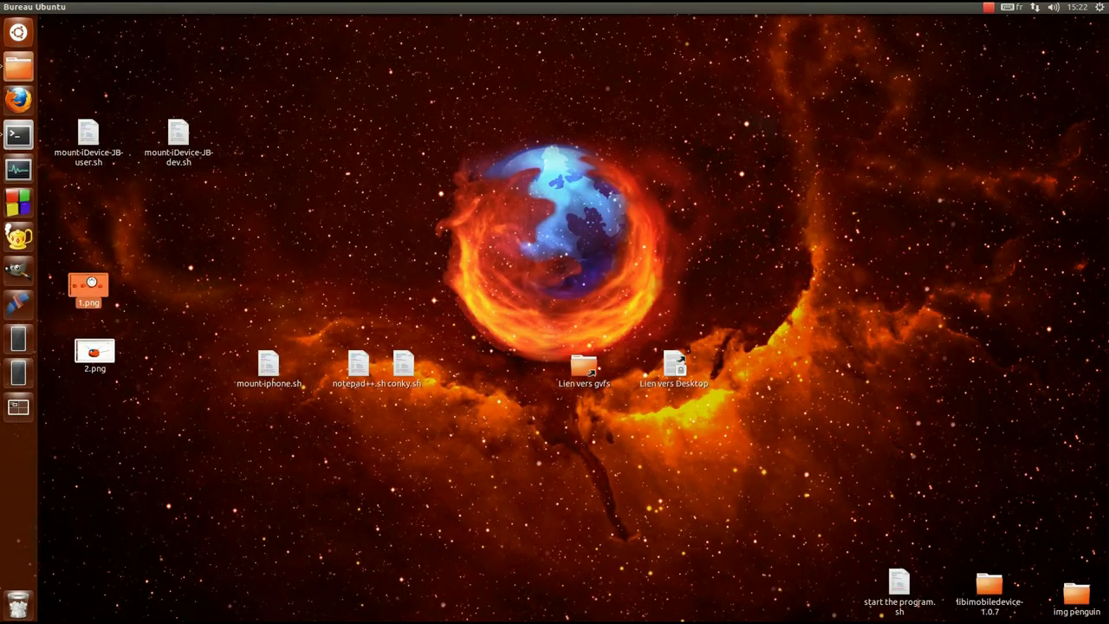
key("Return")
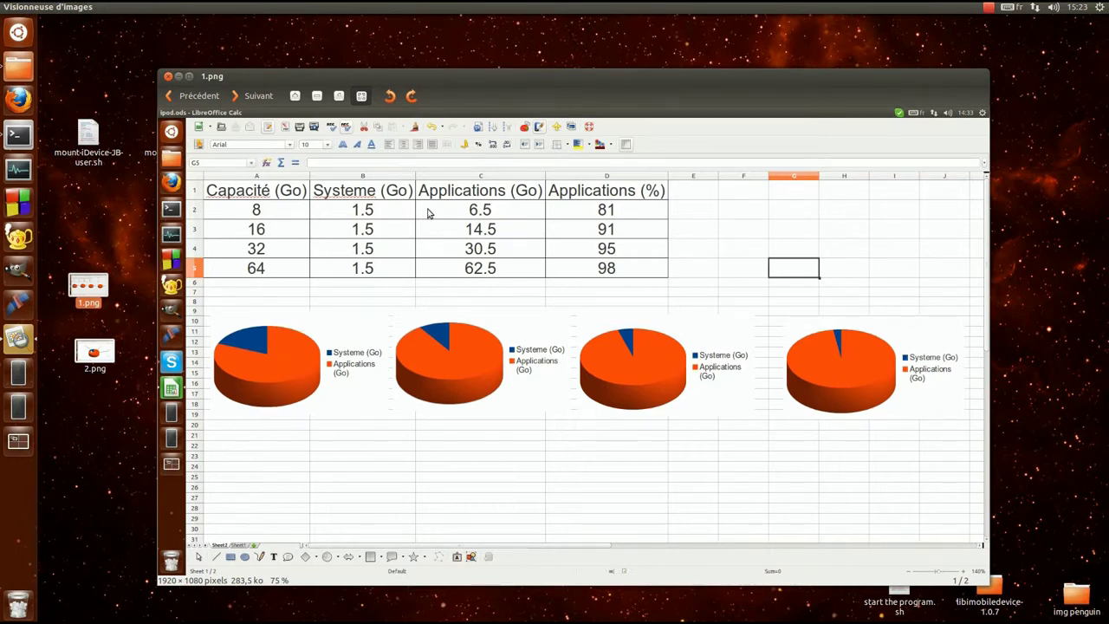
double_click(457, 75)
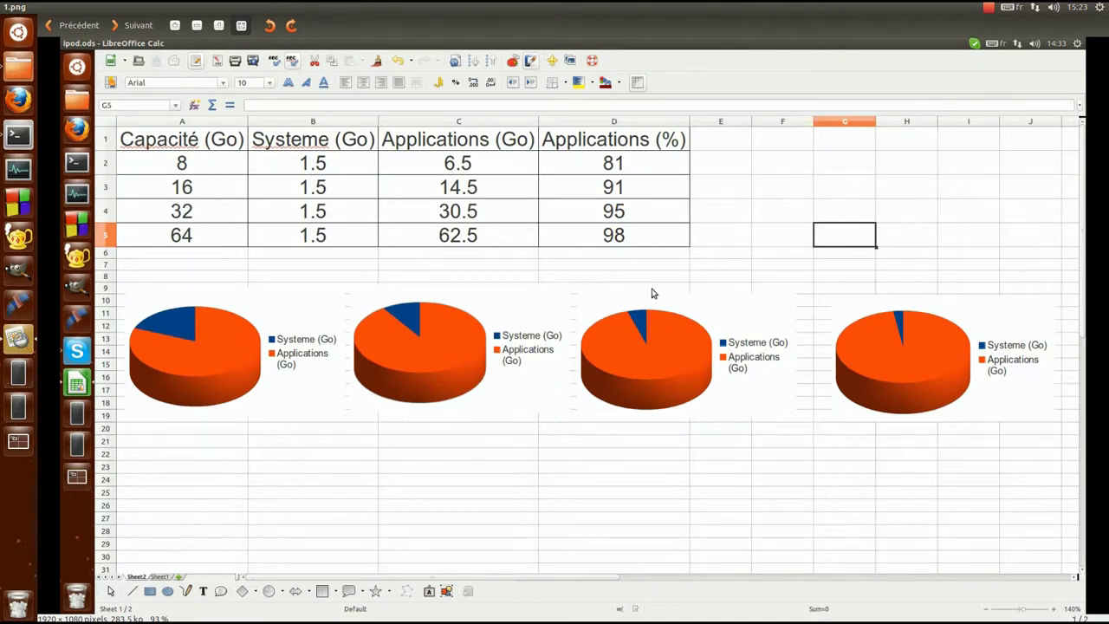
left_click(139, 26)
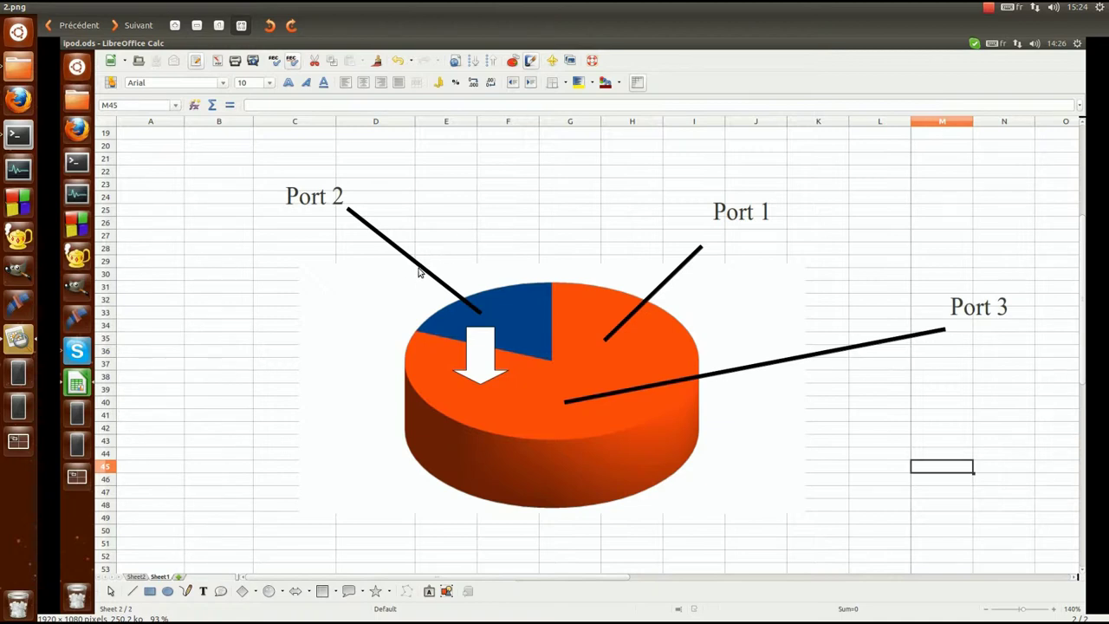
Step: Close the image viewer showing 2.png and return to the workspace with the jailbroken device's root folder
double_click(366, 13)
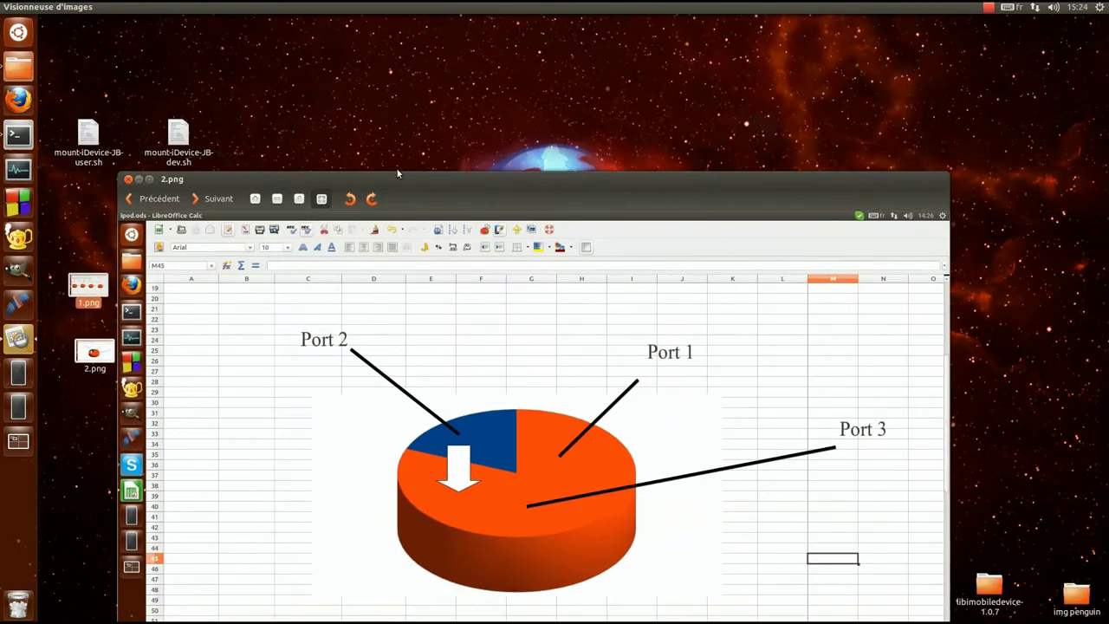
left_click(139, 180)
key("ctrl+alt+Left")
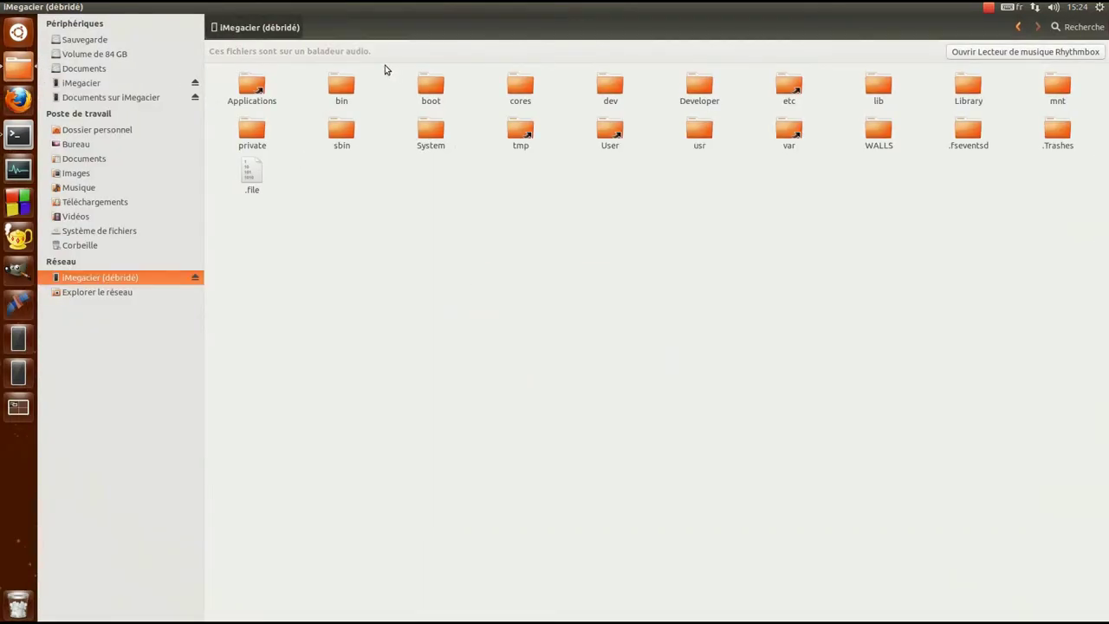
Step: Open the Applications folder in the root of the jailbroken device
left_click(276, 97)
left_click(344, 95)
left_click(376, 344)
double_click(255, 83)
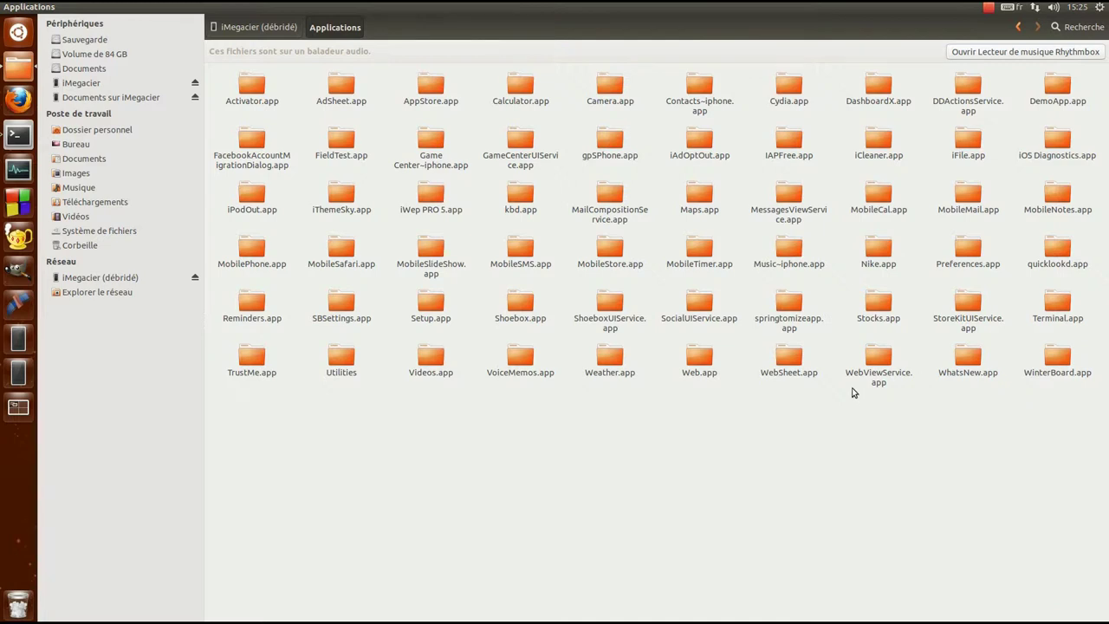
Step: Point out the Music~iphone.app, Camera.app, Calculator.app and AppStore.app folders one after another and clear the selection
left_click(787, 247)
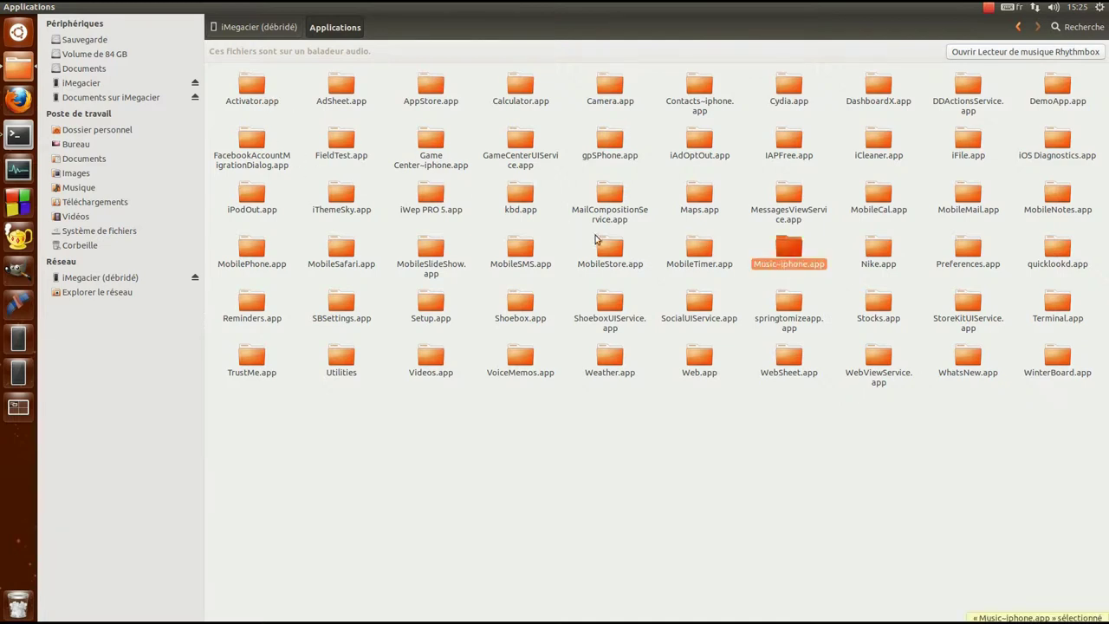
left_click(619, 102)
left_click(535, 101)
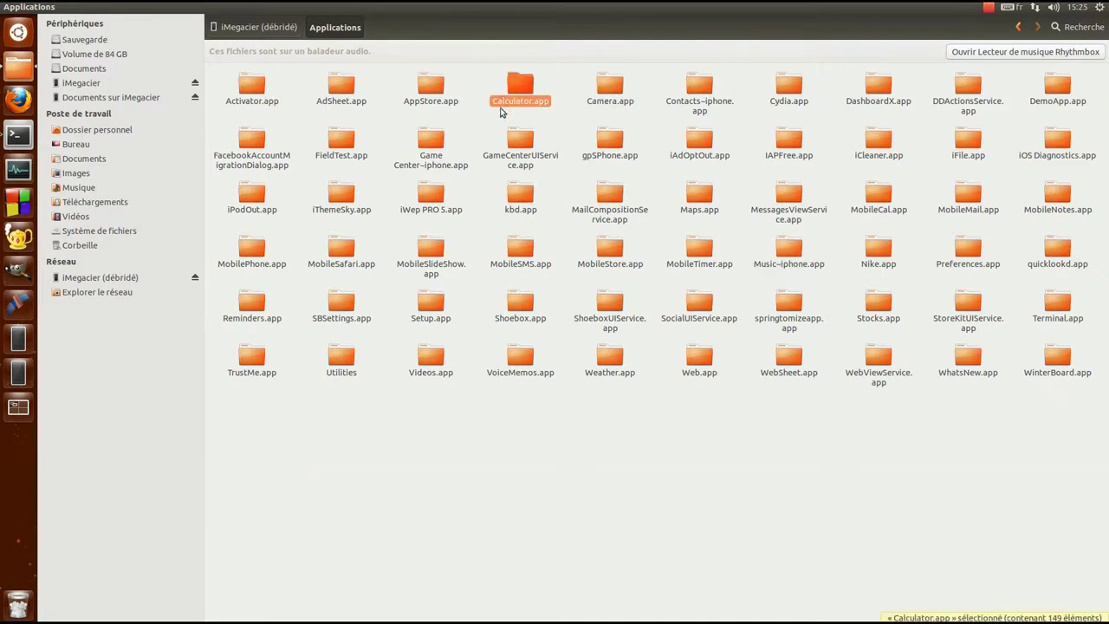
left_click(435, 102)
left_click(537, 426)
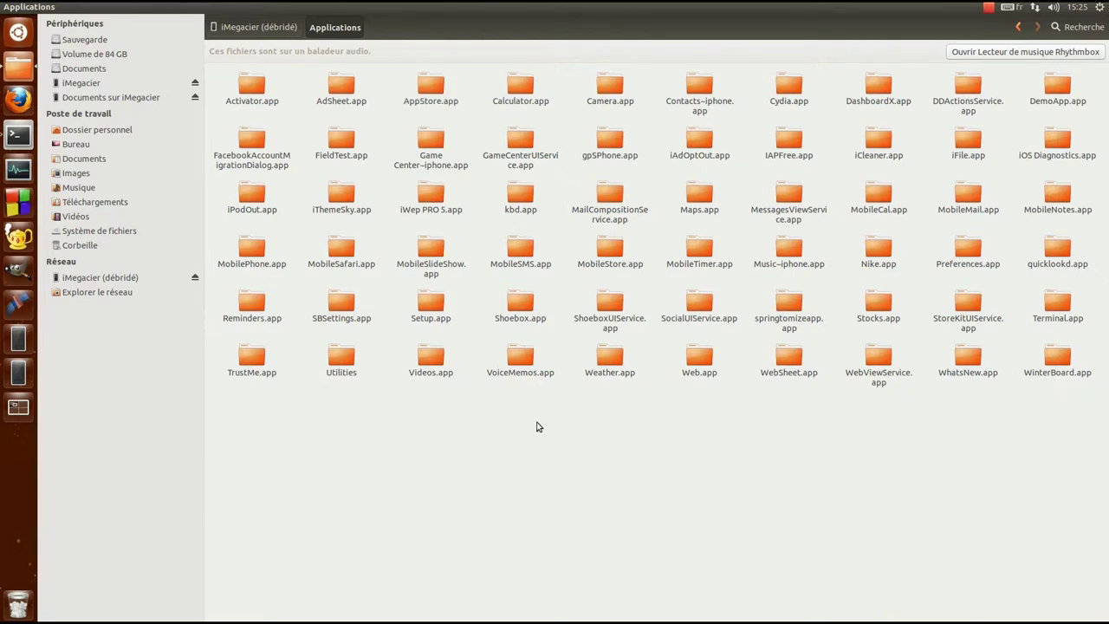
Step: Locate Cydia.app in the Applications folder by searching for "cy" and clear the selection
type("c")
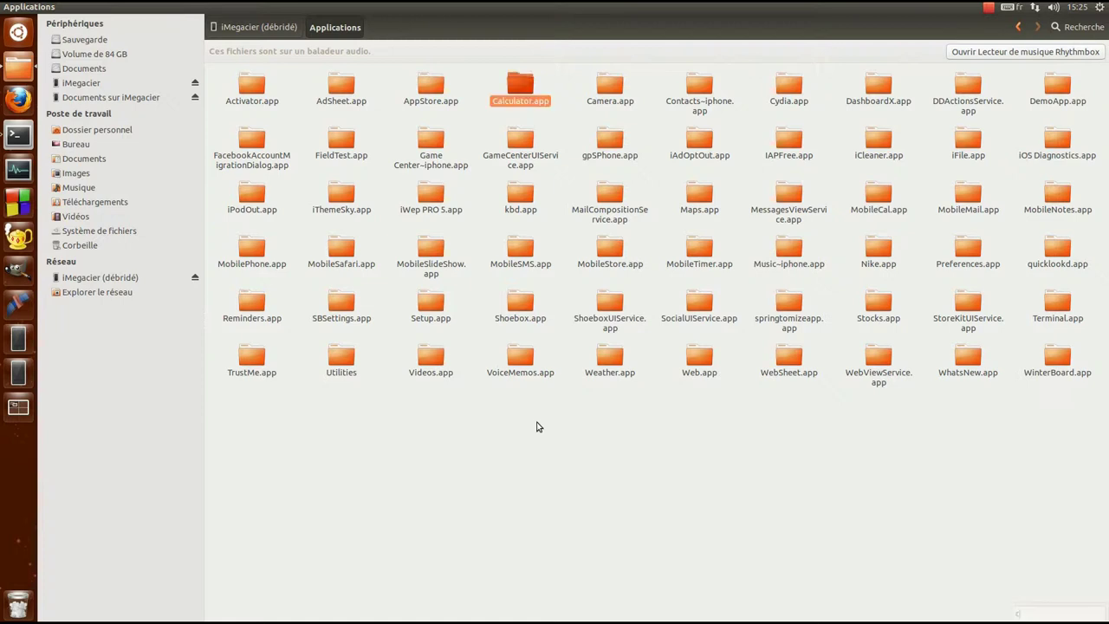
type("ccc")
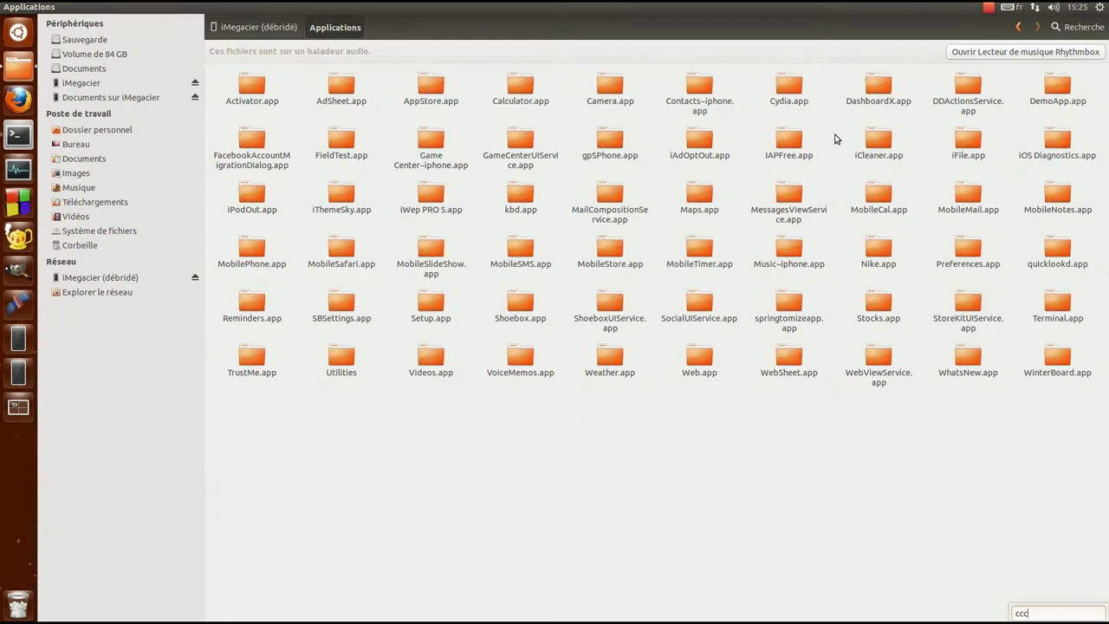
type("cc")
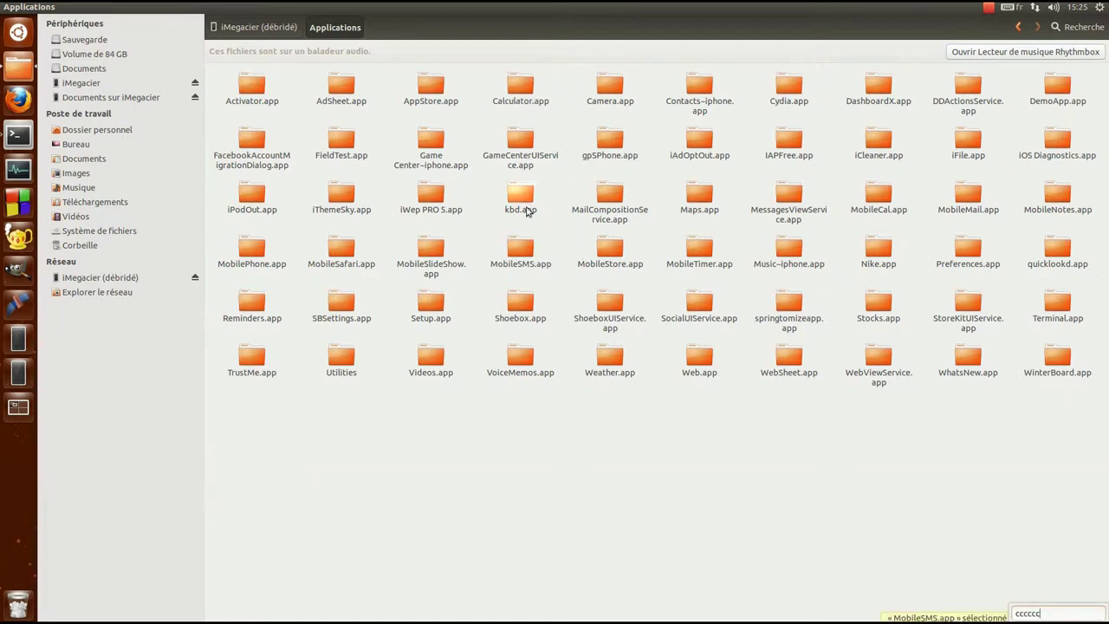
type("c")
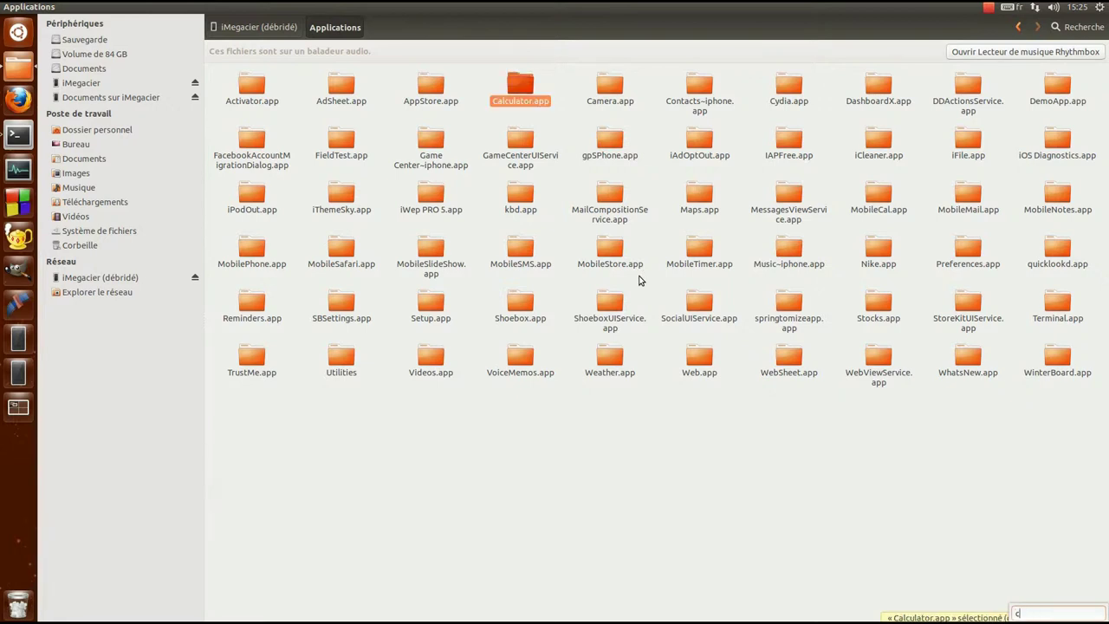
type("y")
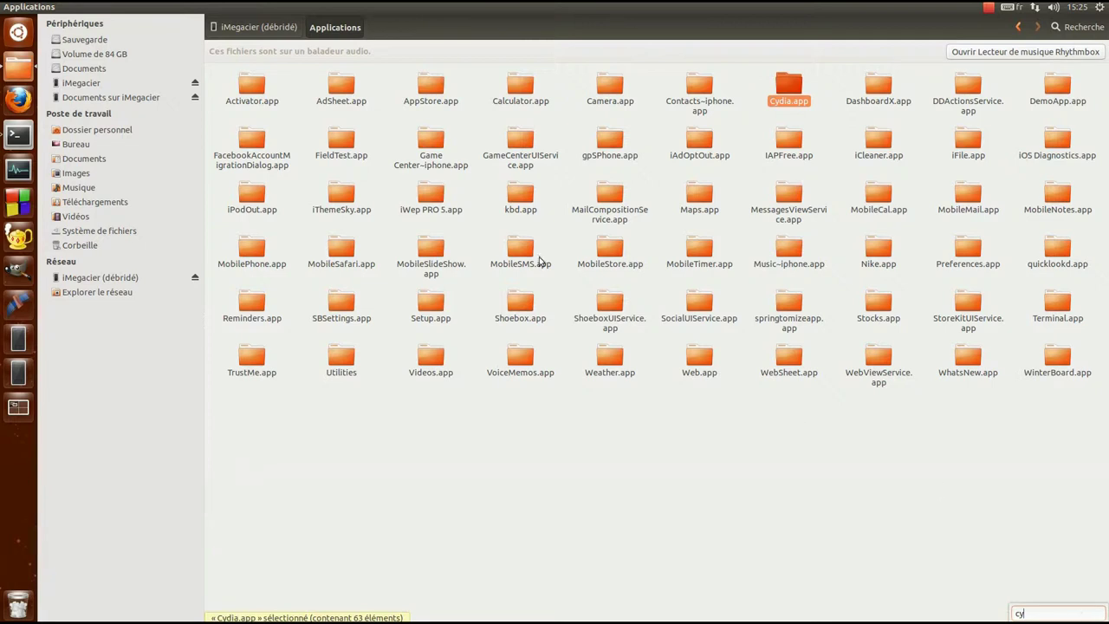
left_click(621, 462)
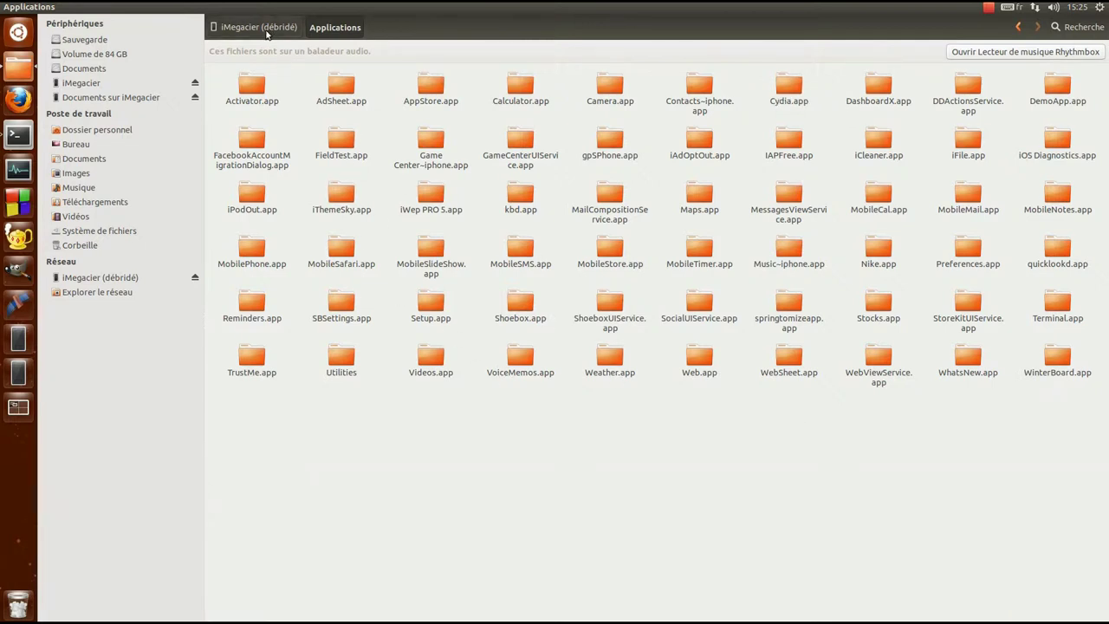
Step: Open the var/mobile/Applications folder from the root of the jailbroken device
left_click(258, 29)
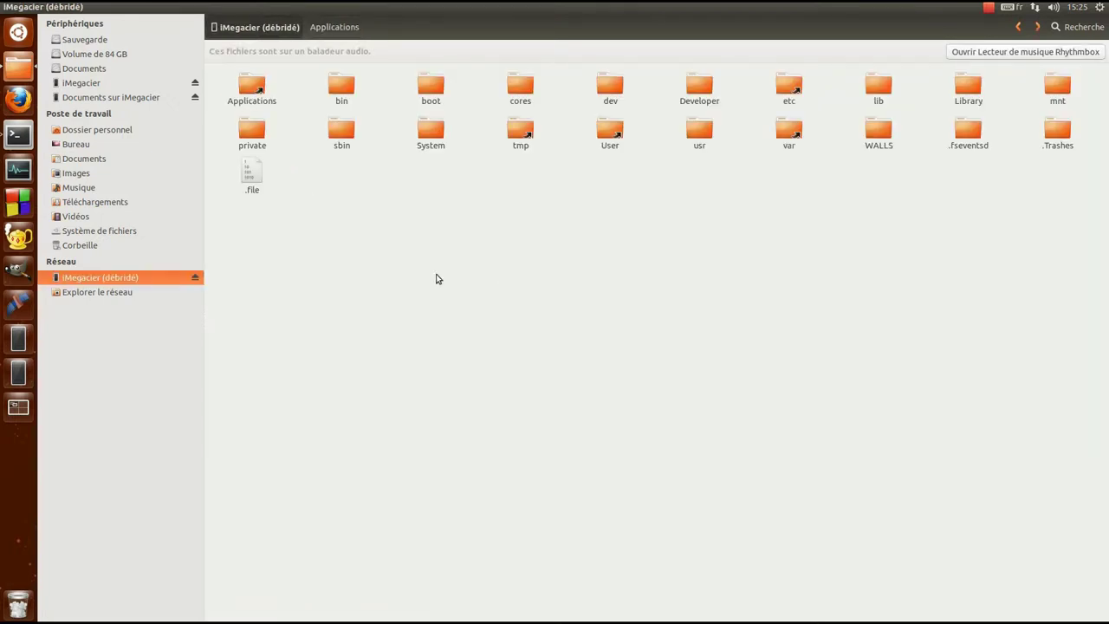
left_click(791, 129)
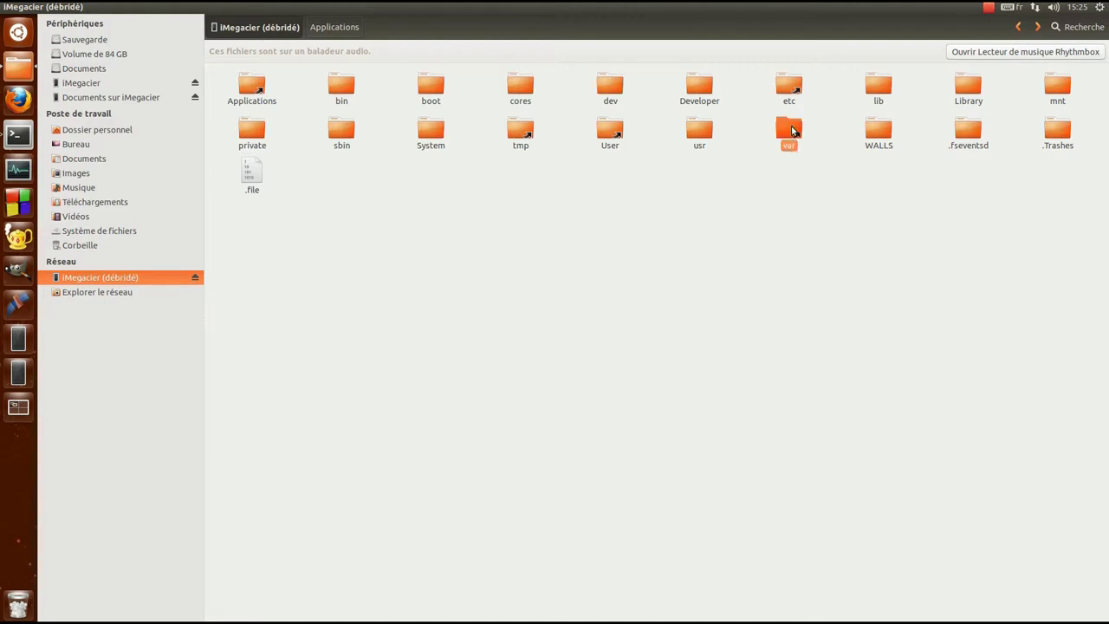
double_click(791, 130)
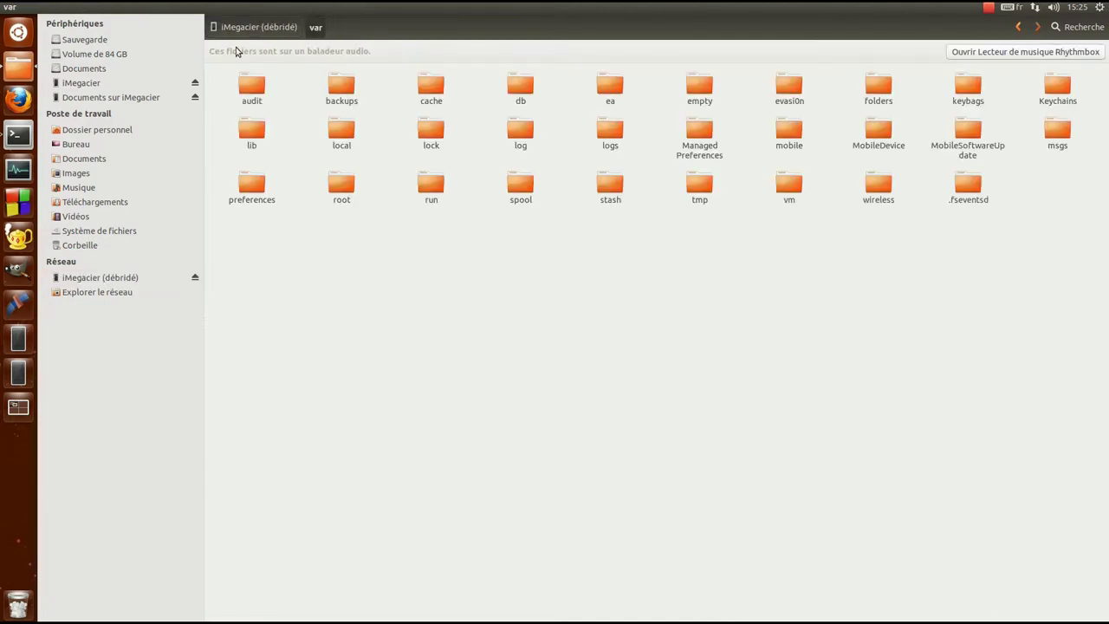
left_click(259, 28)
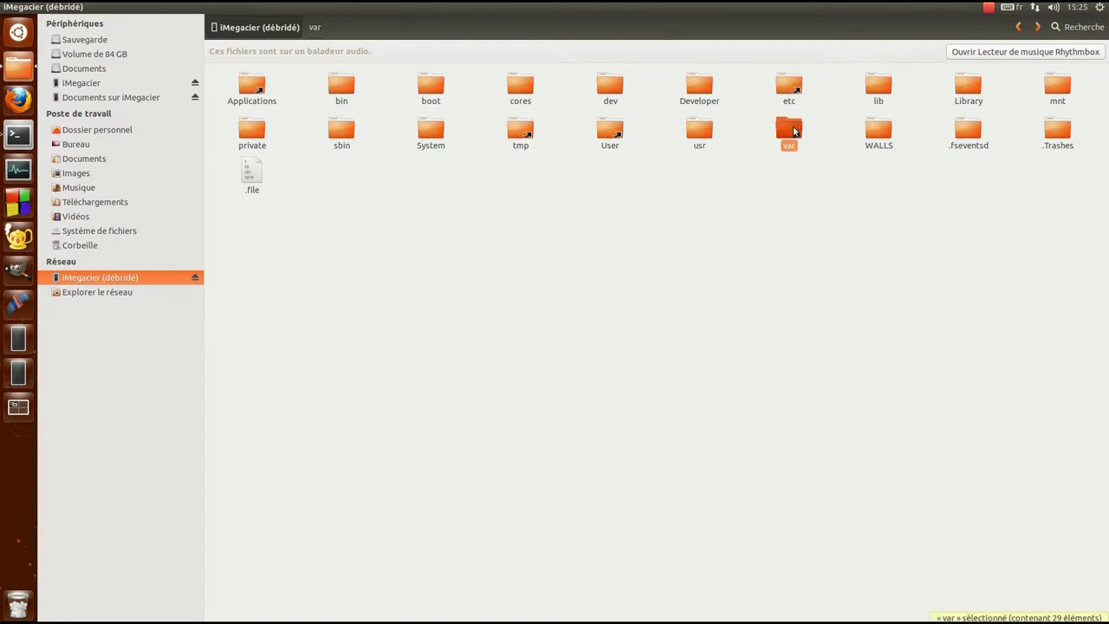
double_click(793, 129)
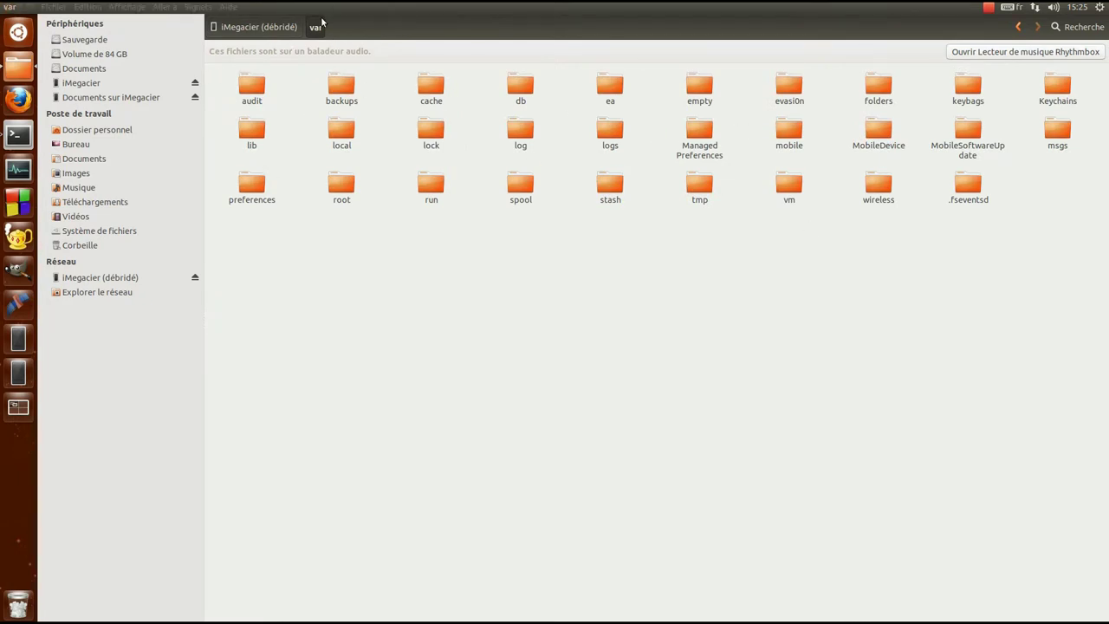
double_click(797, 136)
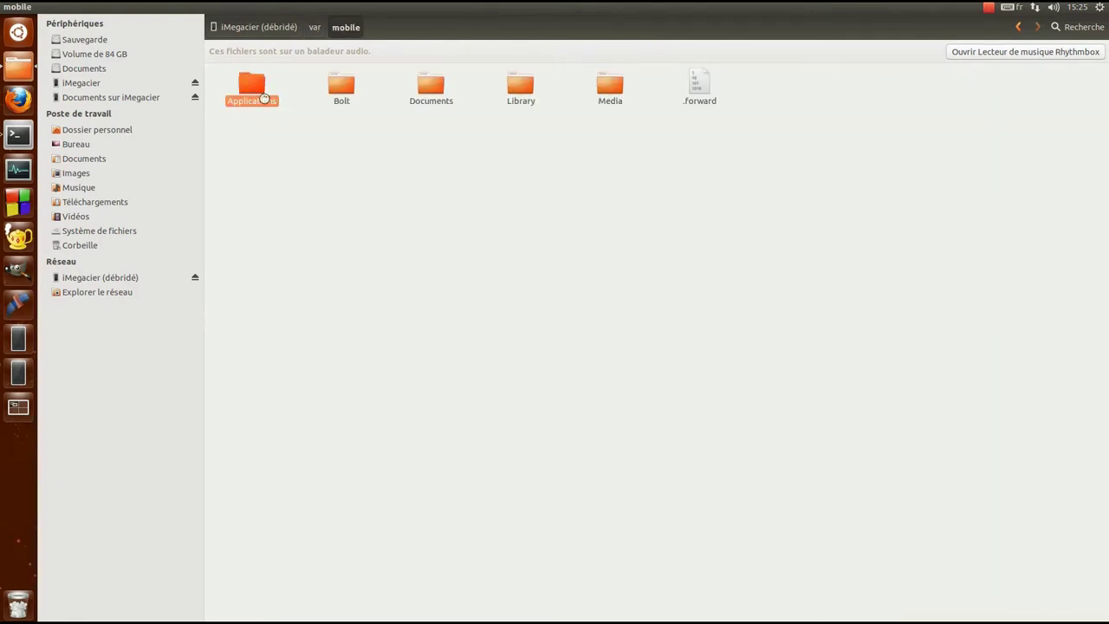
key("Return")
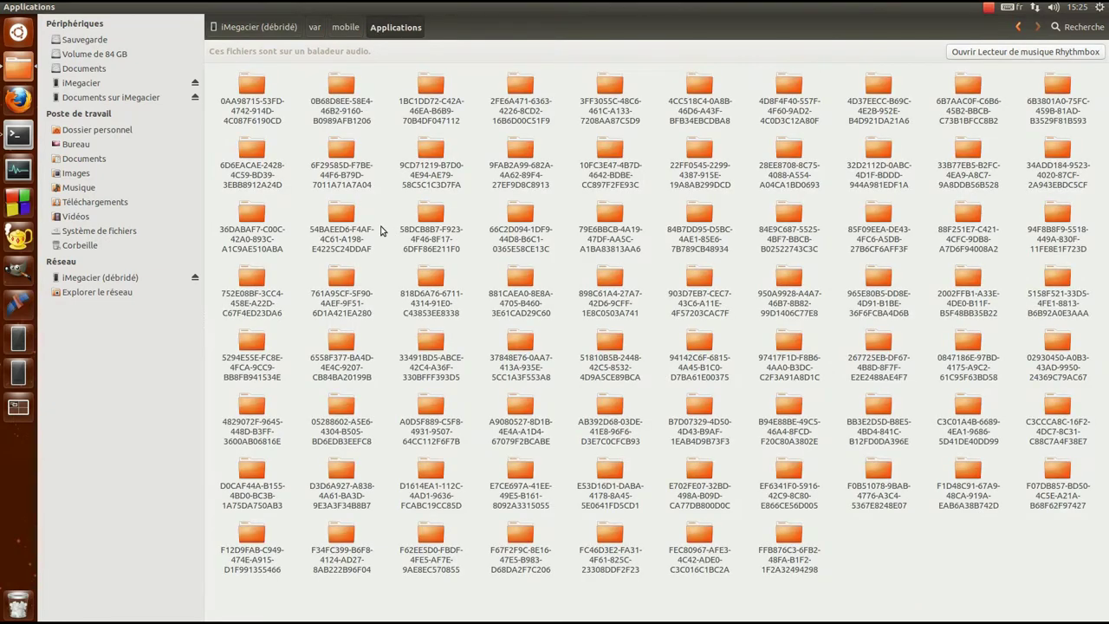
Step: Open the application folder 6F29585D-F7BE-44F6-B79D-7011A71A7A04 and return to the var/mobile/Applications folder
left_click(351, 156)
key("Return")
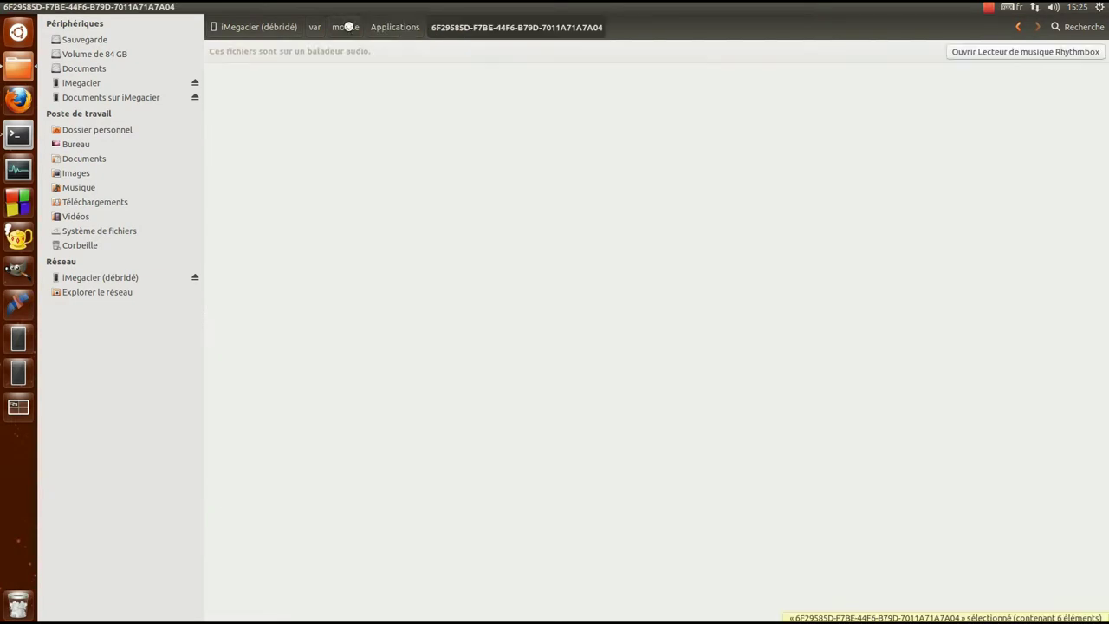
left_click(395, 28)
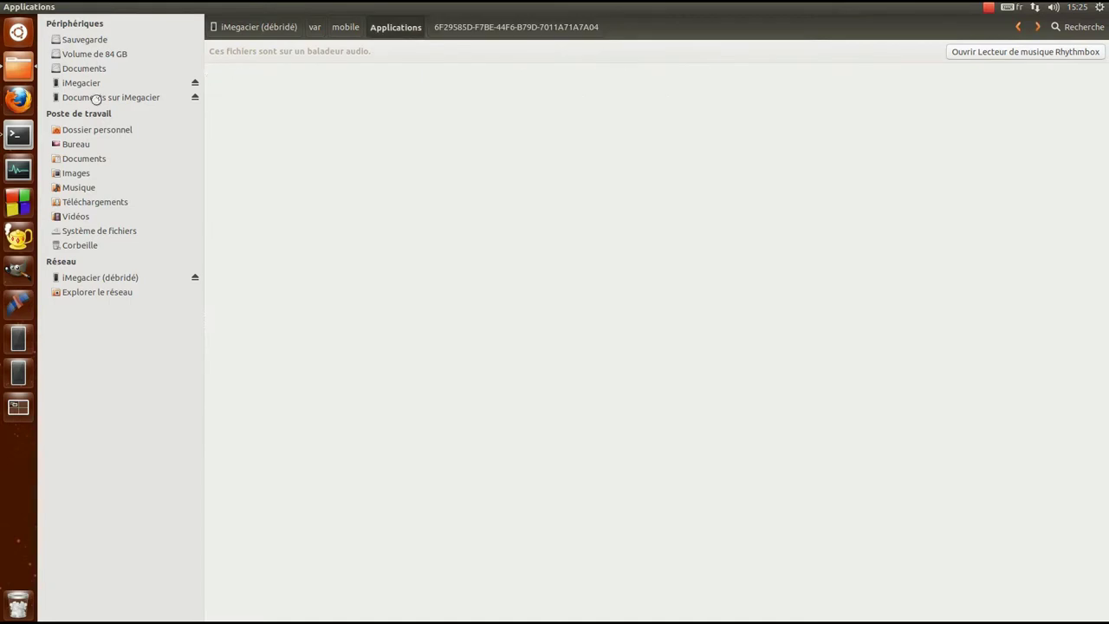
key("Down")
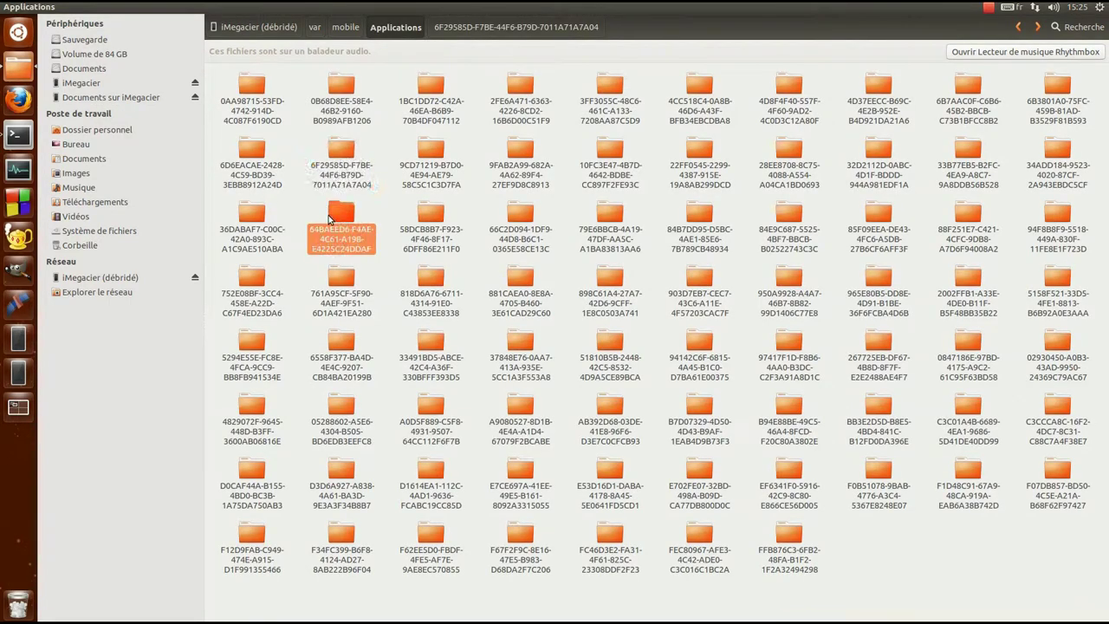
Step: View the iMegacier and Documents sur iMegacier volumes and return to the var/mobile/Applications folder
left_click(144, 83)
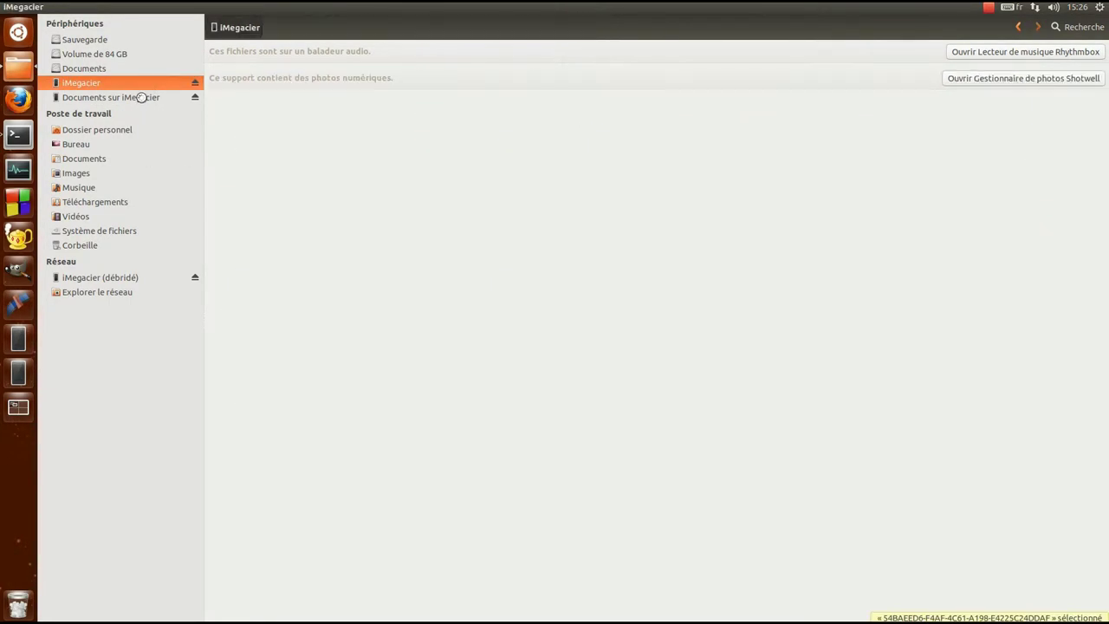
left_click(143, 97)
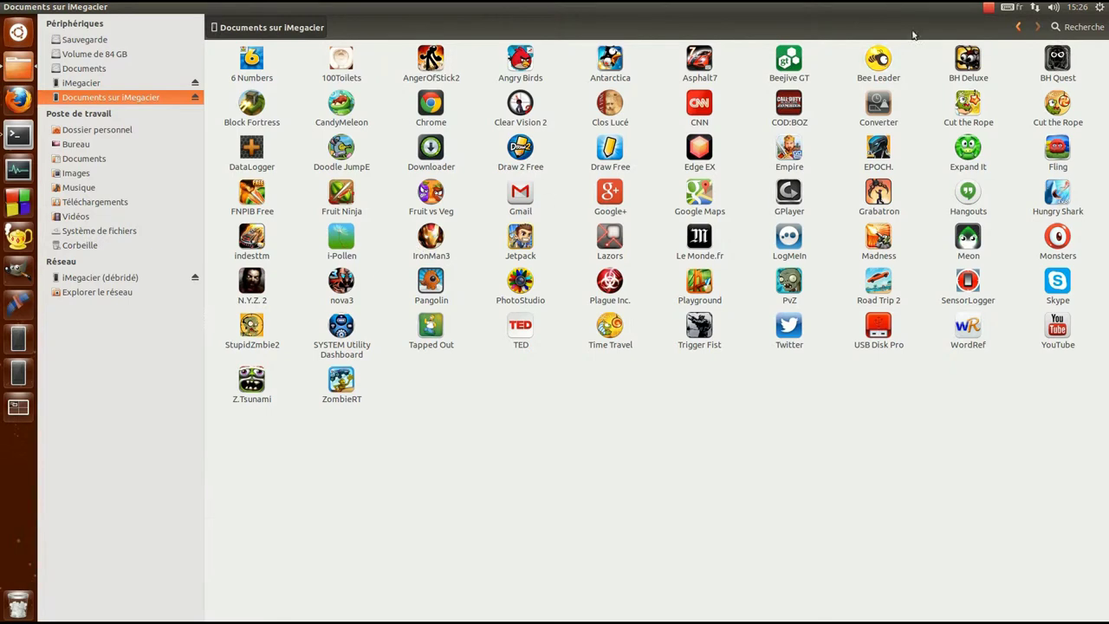
left_click(1017, 28)
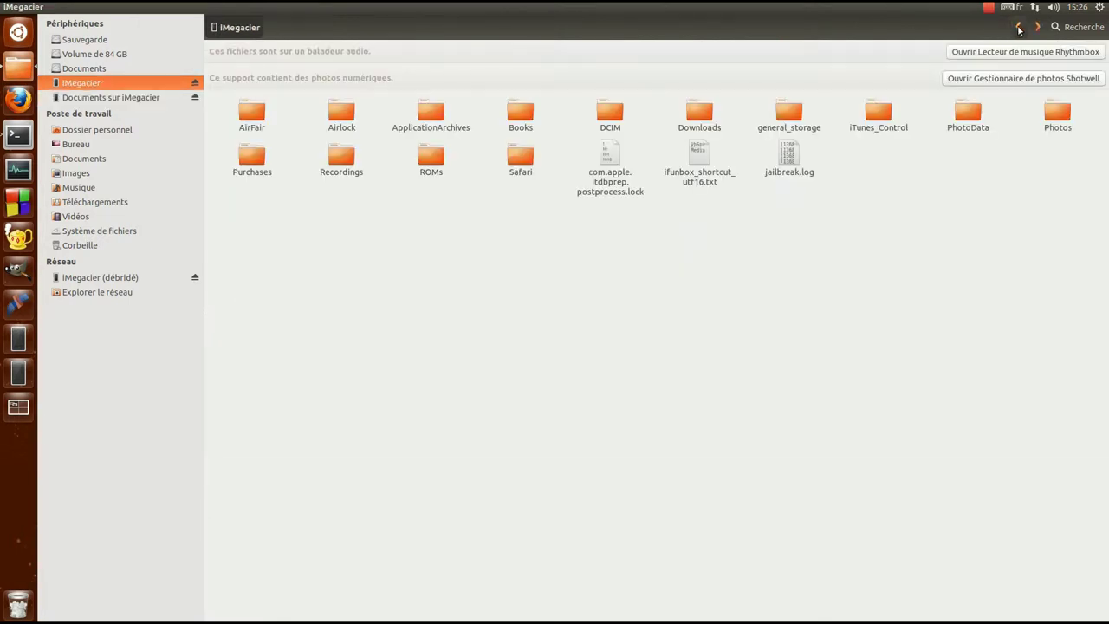
left_click(1018, 28)
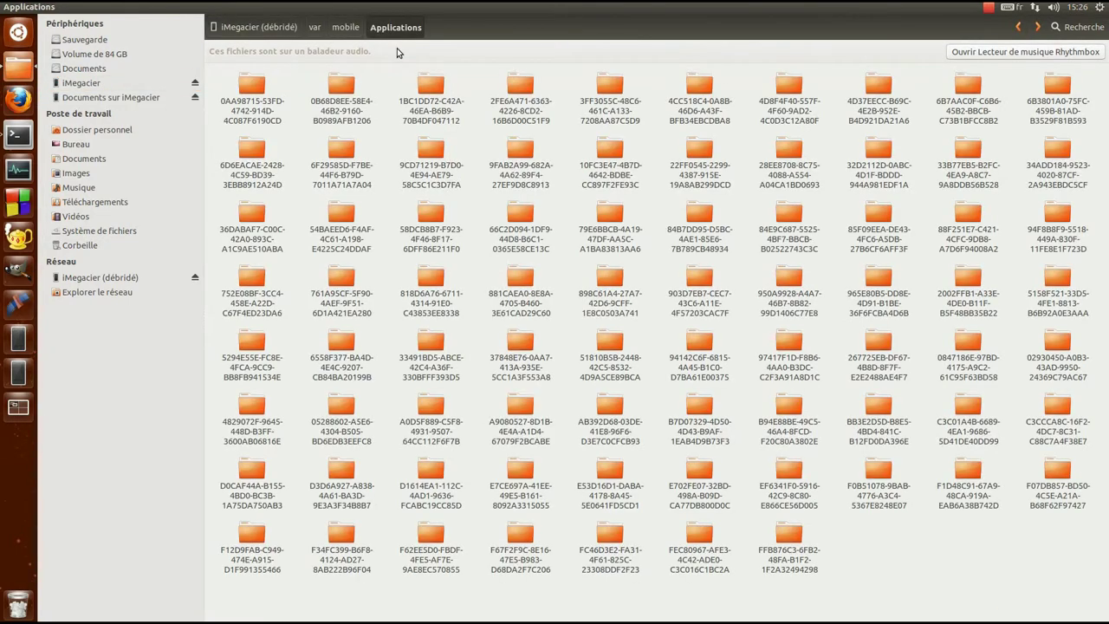
Step: Go up to the mobile folder and open its Documents folder
left_click(346, 27)
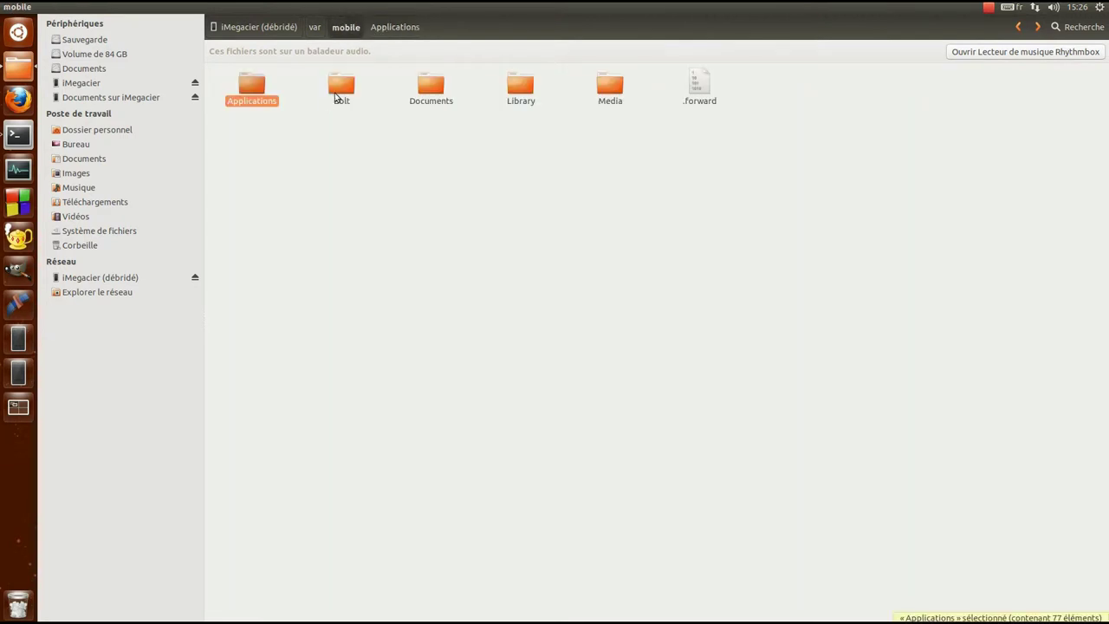
left_click(427, 87)
double_click(416, 91)
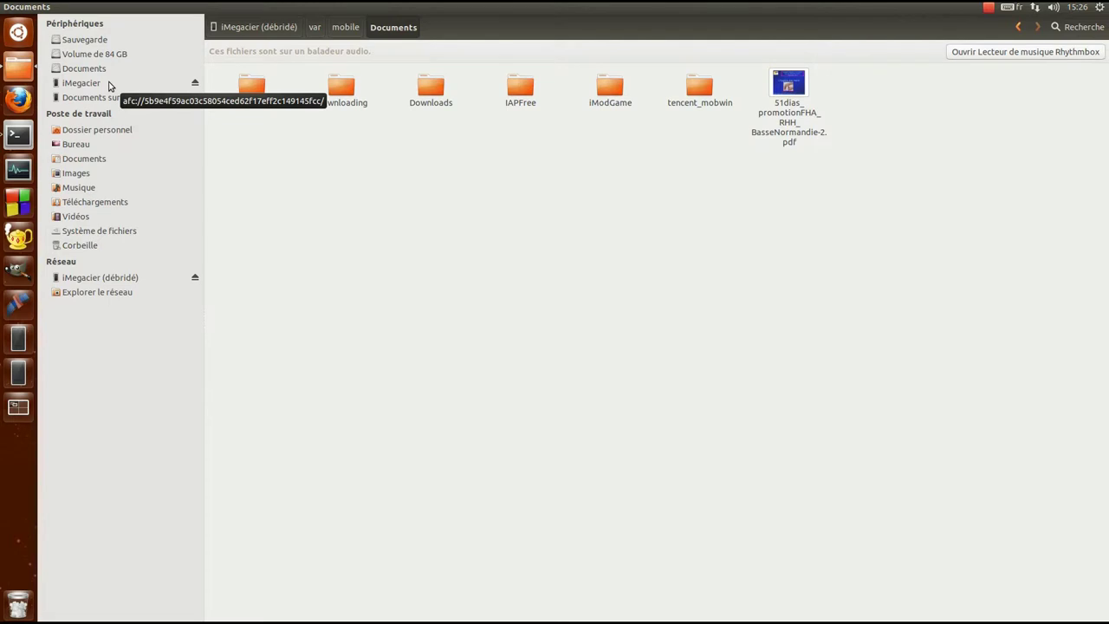
Step: Point out the Media folder in var/mobile and open the iMegacier volume to compare its contents
left_click(342, 29)
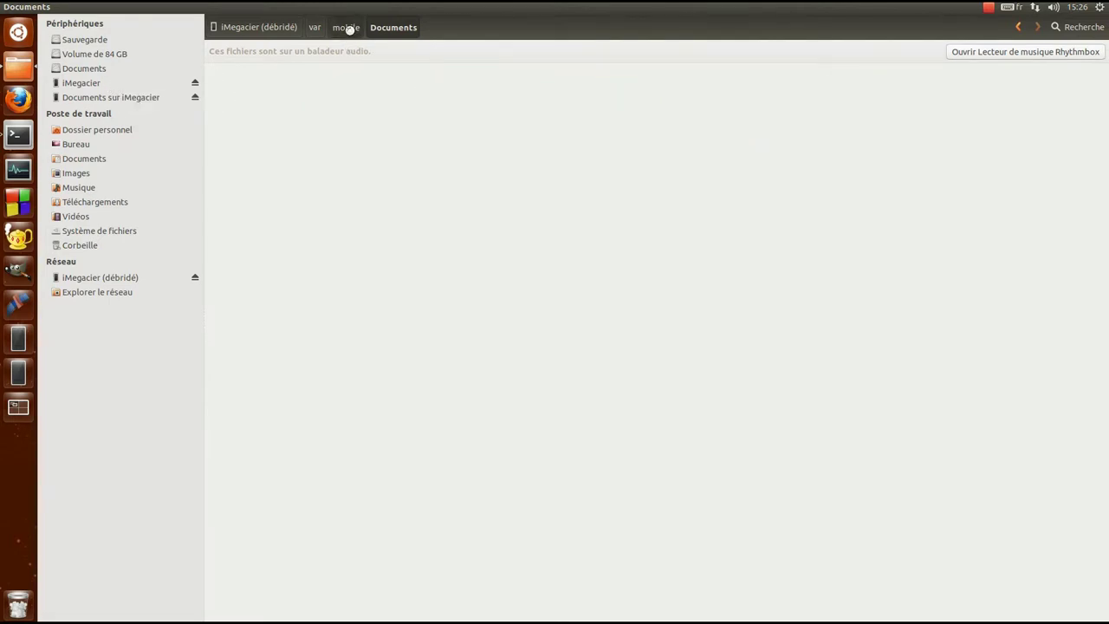
double_click(610, 86)
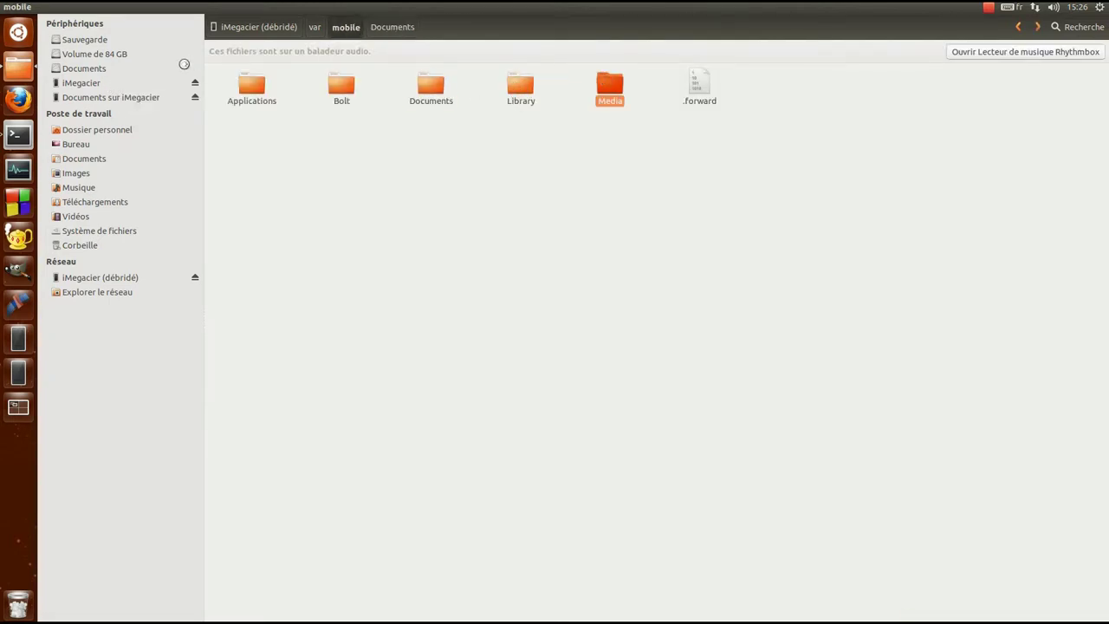
left_click(130, 83)
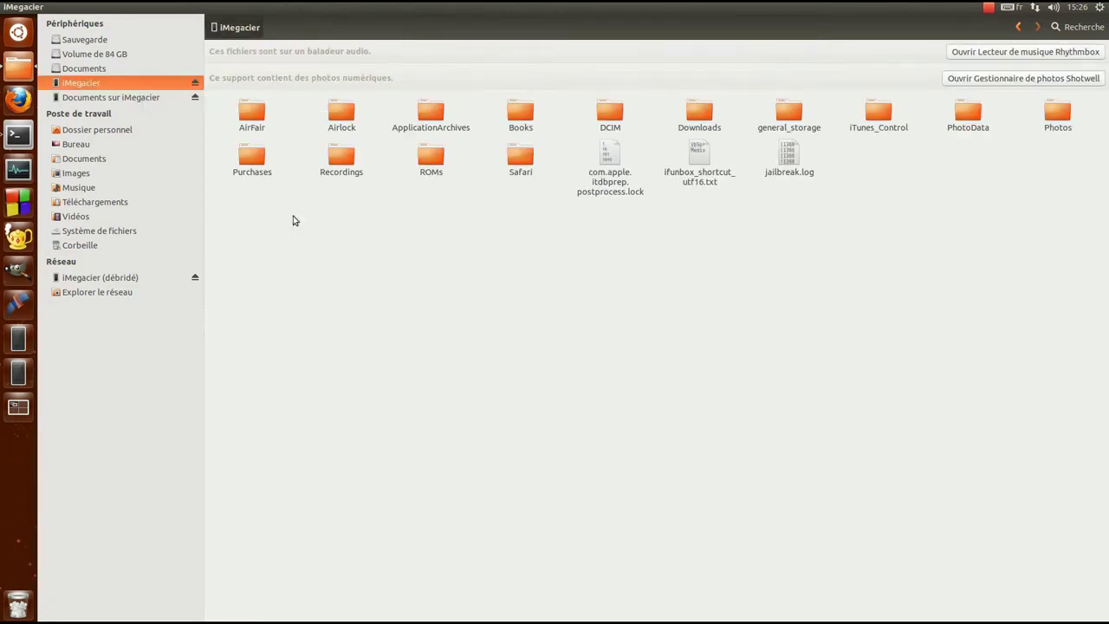
Step: View the partition diagram 2.png from the desktop, close it and return to the file manager
key("alt+Tab")
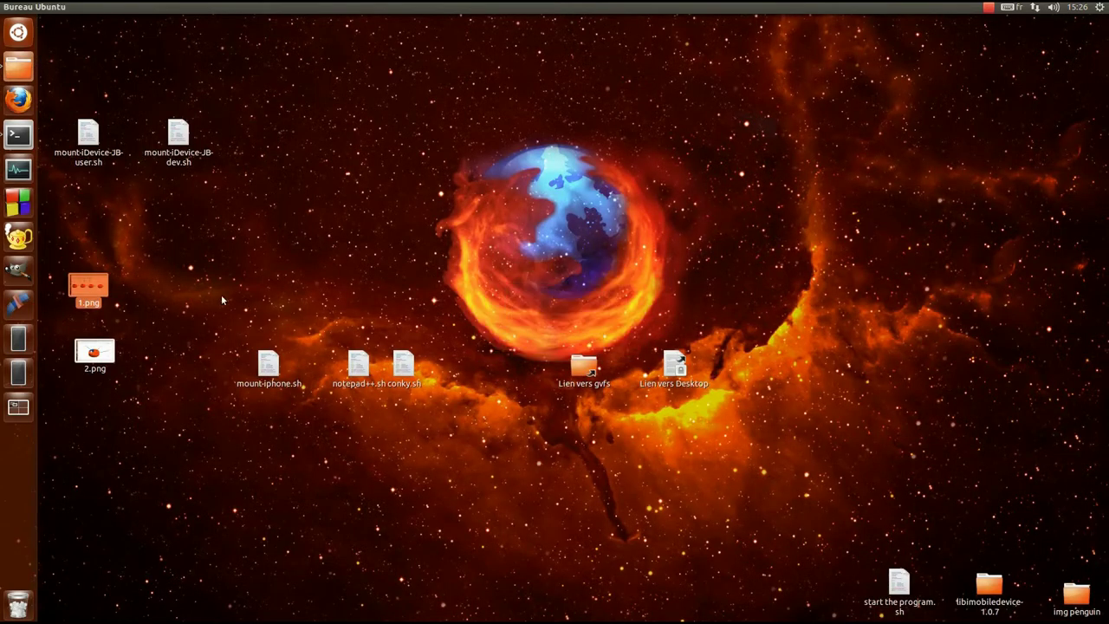
double_click(94, 354)
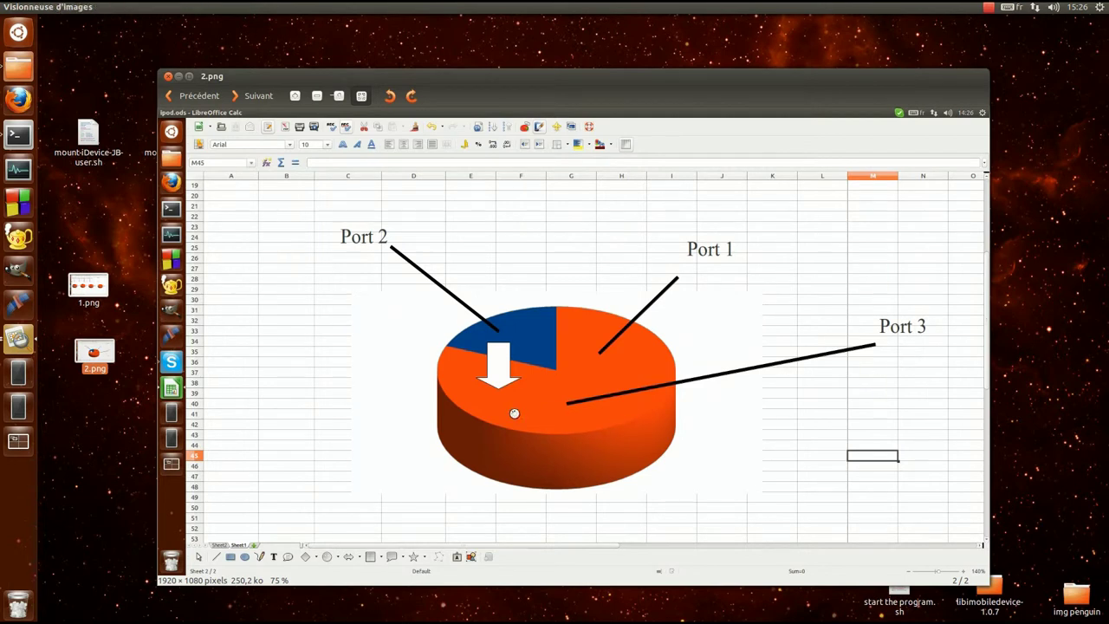
left_click_drag(390, 81, 412, 93)
left_click(168, 77)
key("ctrl+alt+Left")
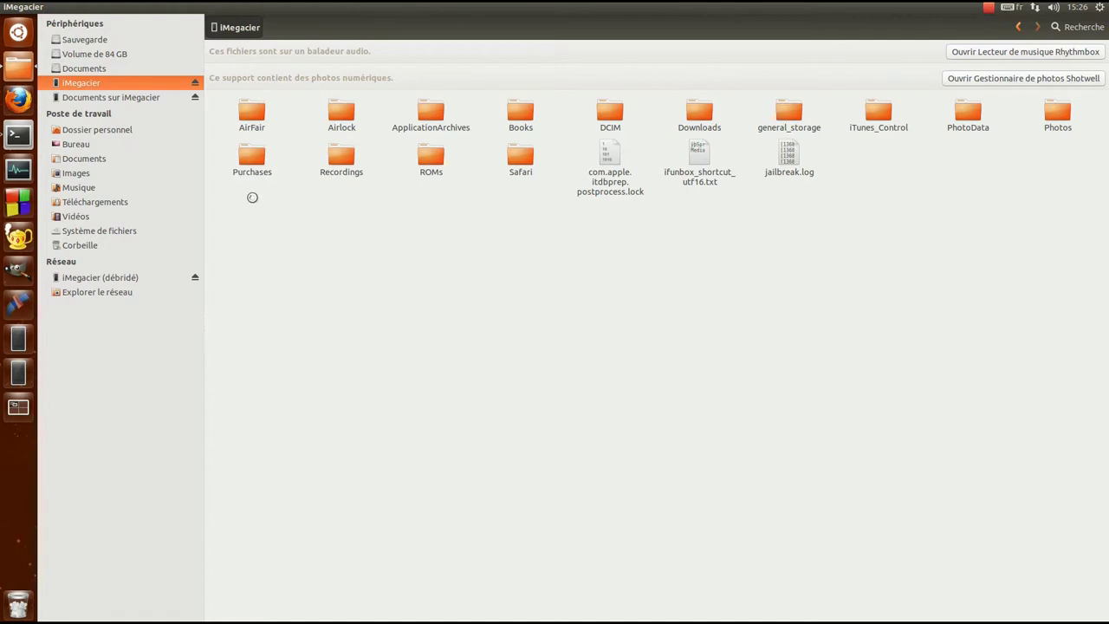
Step: Open the etc folder in the root of iMegacier (débridé)
left_click(136, 278)
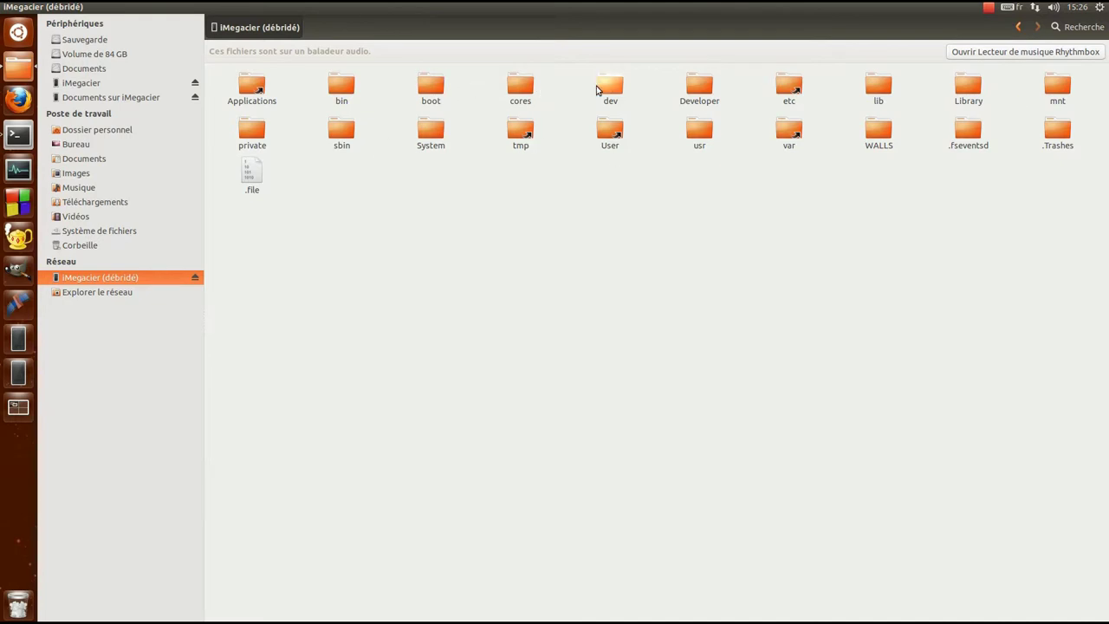
left_click(779, 84)
double_click(779, 84)
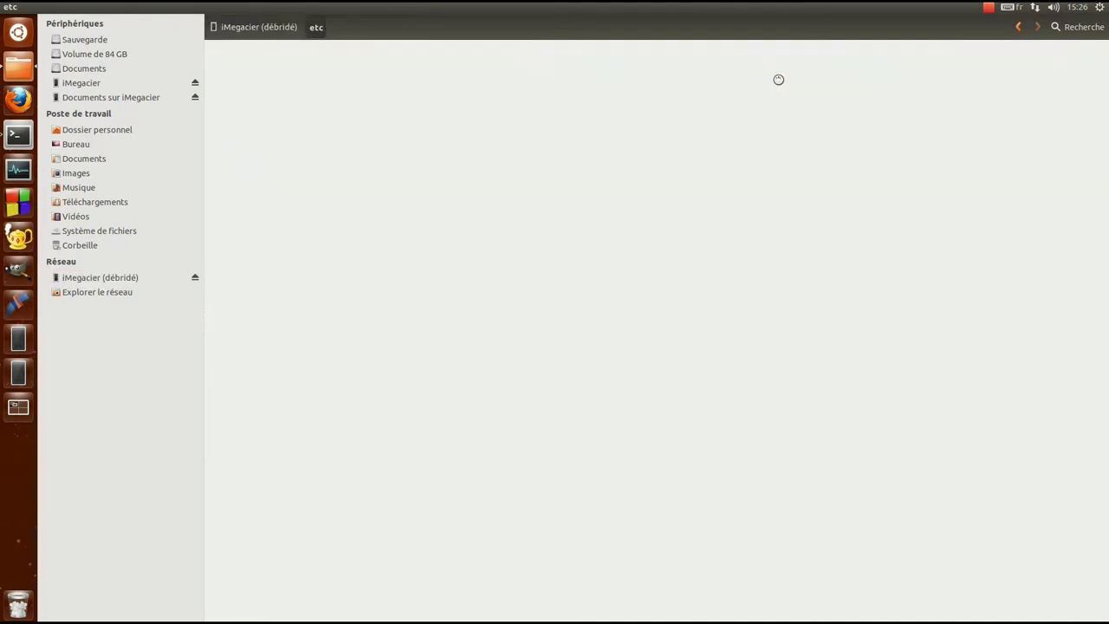
Step: Point out the launchd.conf file in the etc folder and clear the selection
left_click(784, 139)
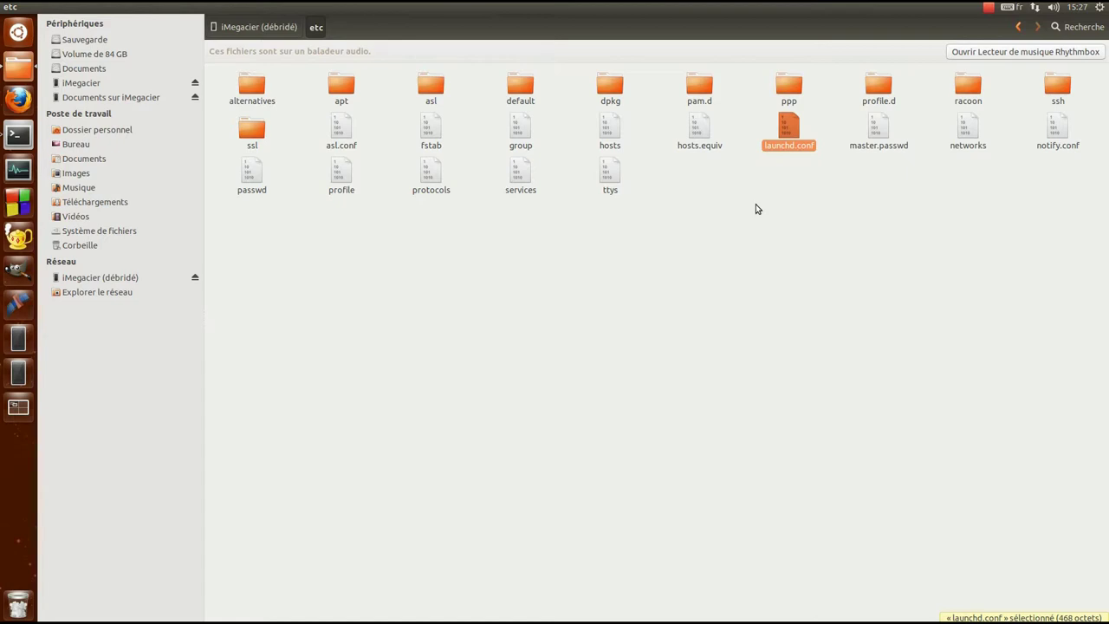
left_click(789, 189)
left_click(788, 129)
left_click(748, 159)
left_click(763, 119)
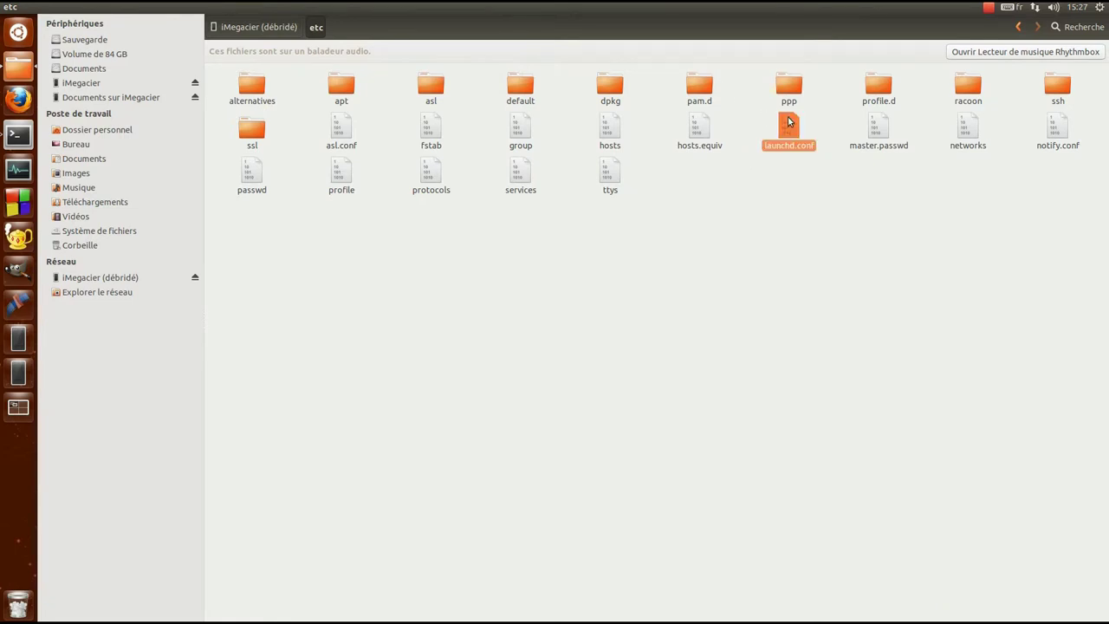
left_click(759, 120)
left_click(797, 135)
left_click(773, 194)
left_click(788, 152)
left_click(649, 292)
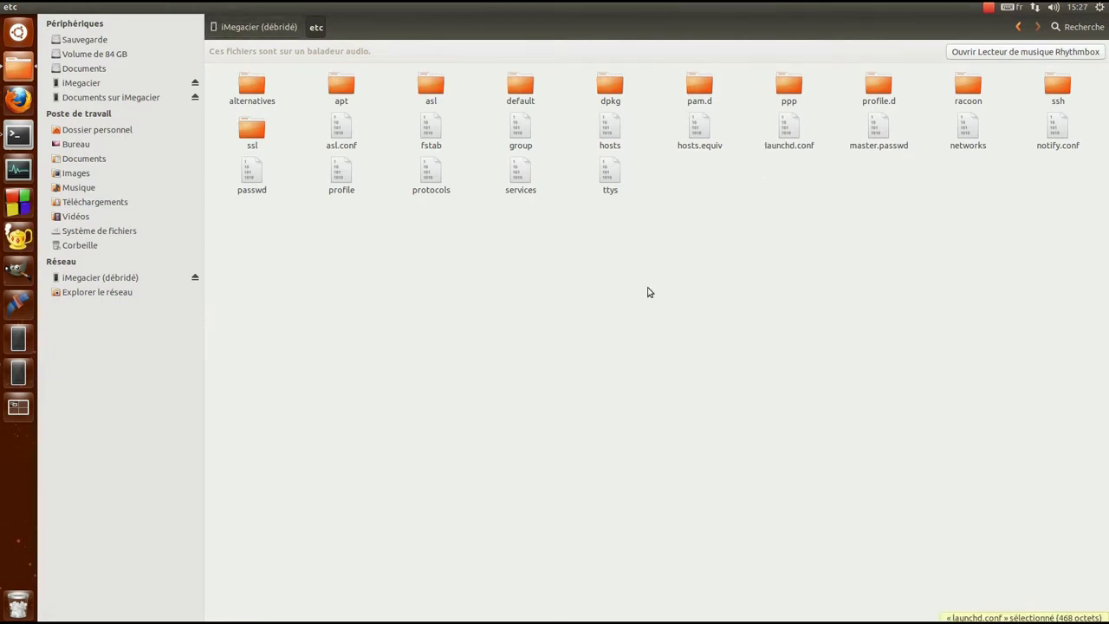
Step: Return to the jailbroken device's root and open the Library folder inside System
left_click(292, 31)
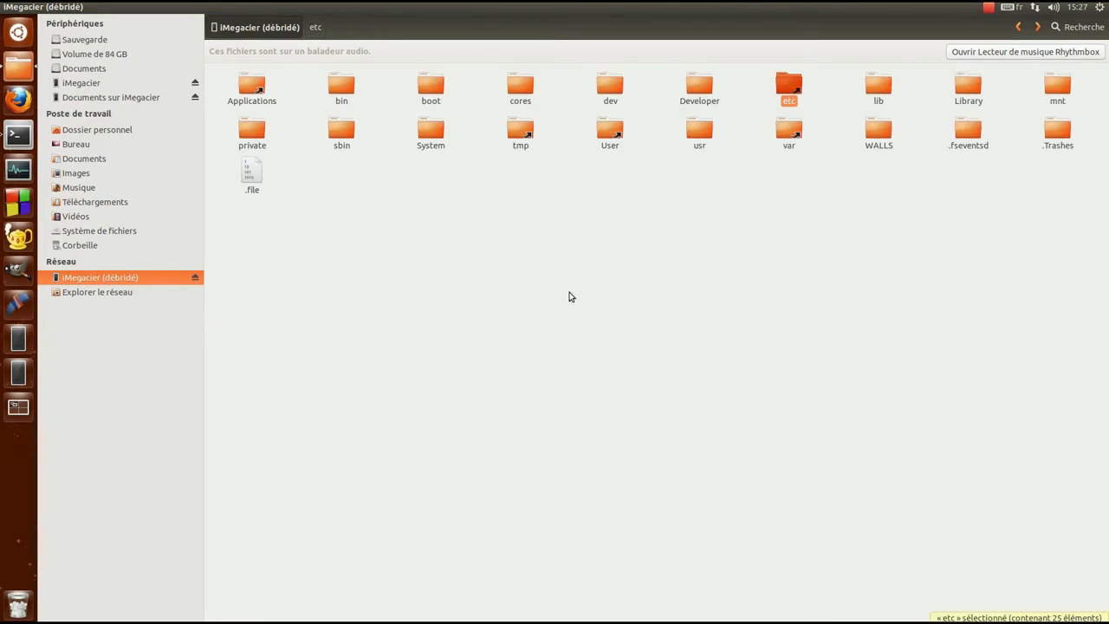
type("s")
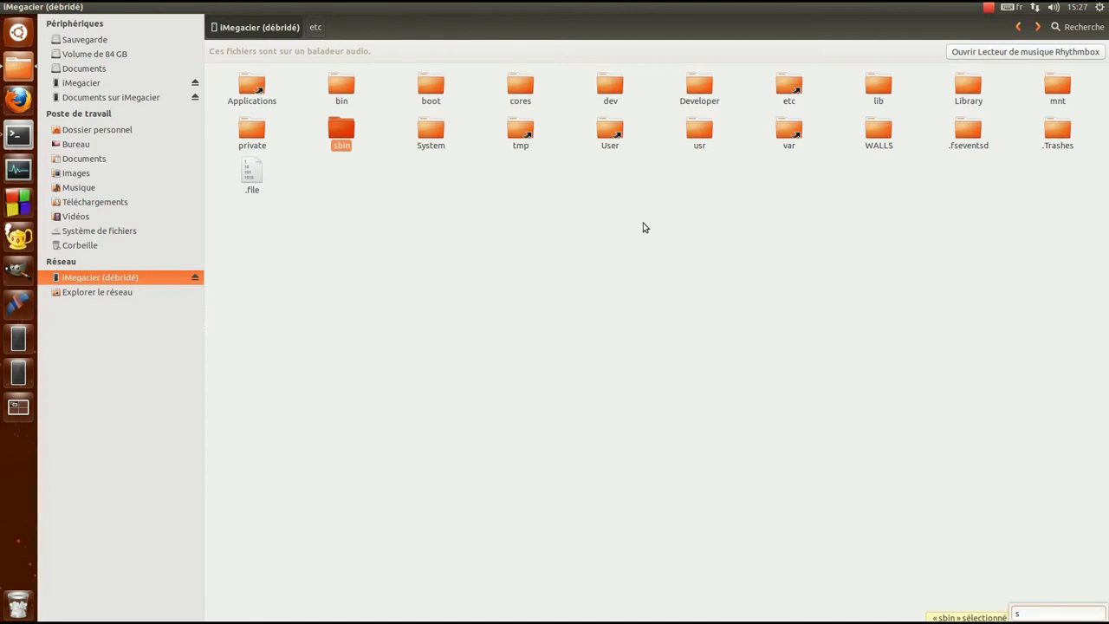
left_click(436, 130)
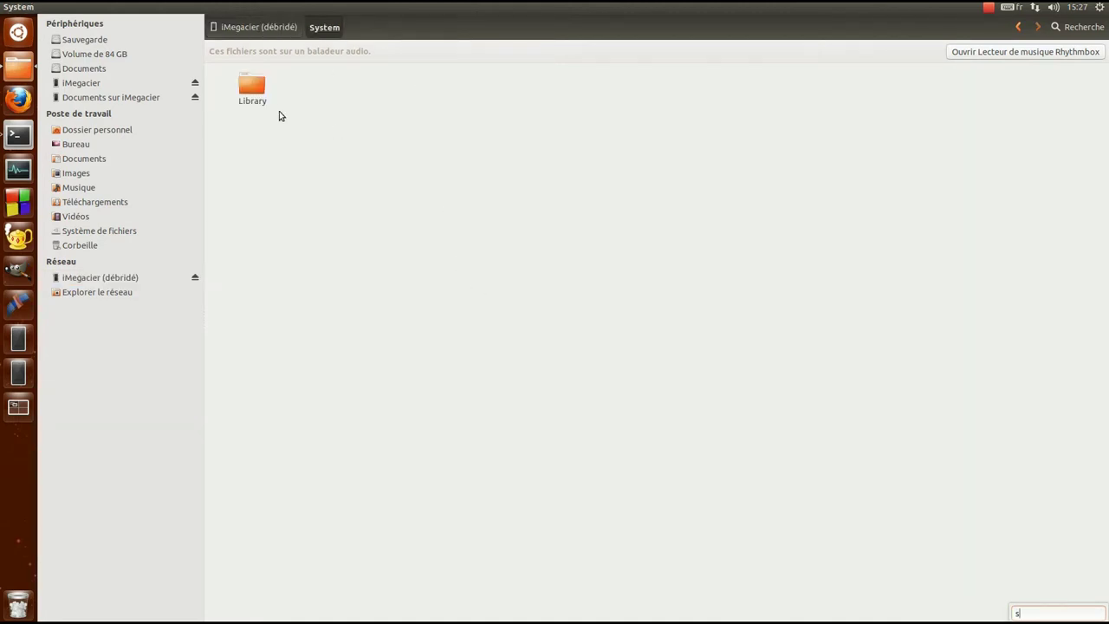
left_click(260, 100)
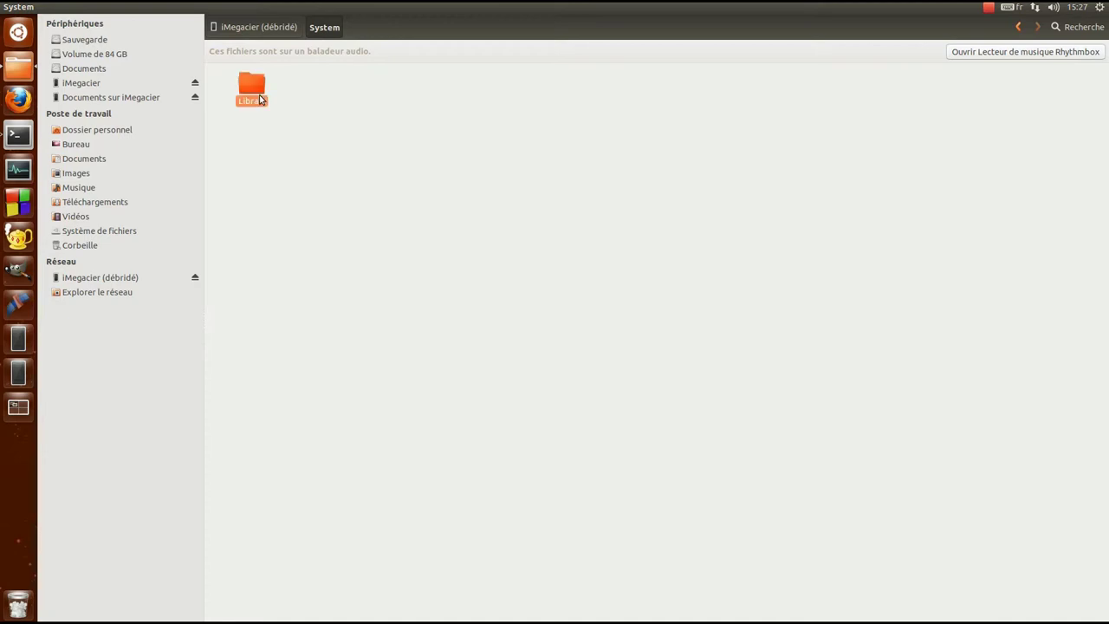
double_click(260, 99)
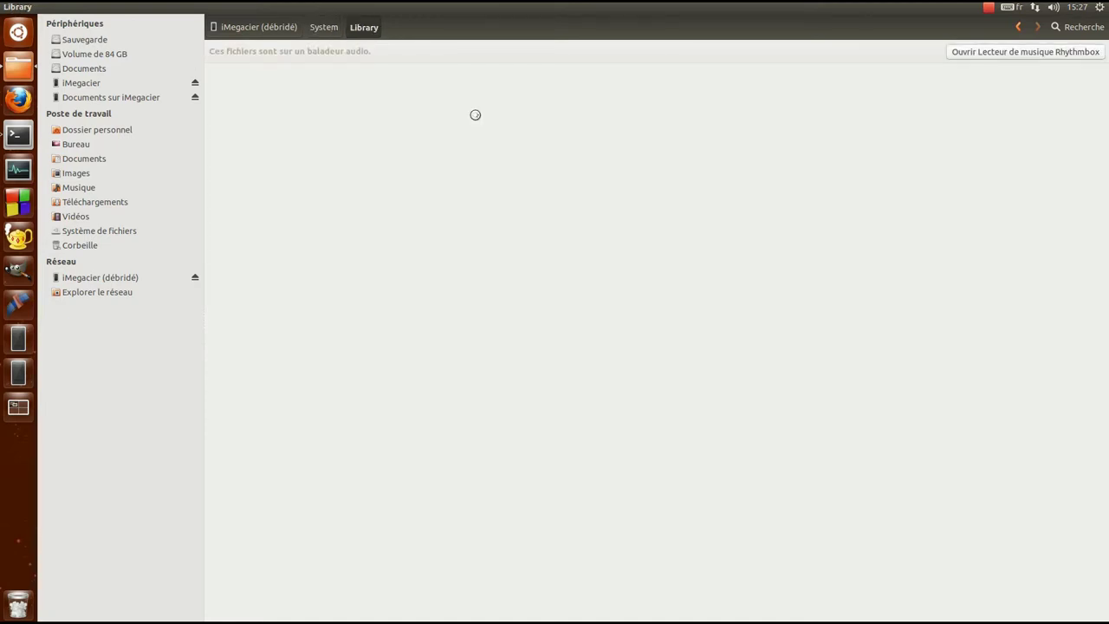
Step: Find the CoreServices folder in System/Library by searching for "core" and open it
type("c")
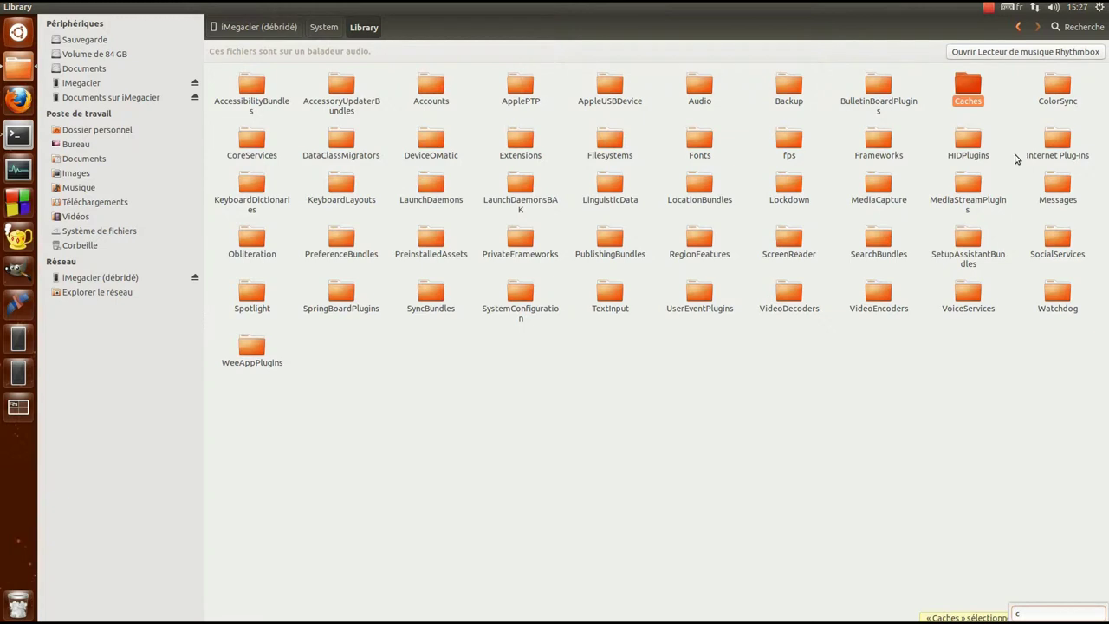
key("Down")
type("ore")
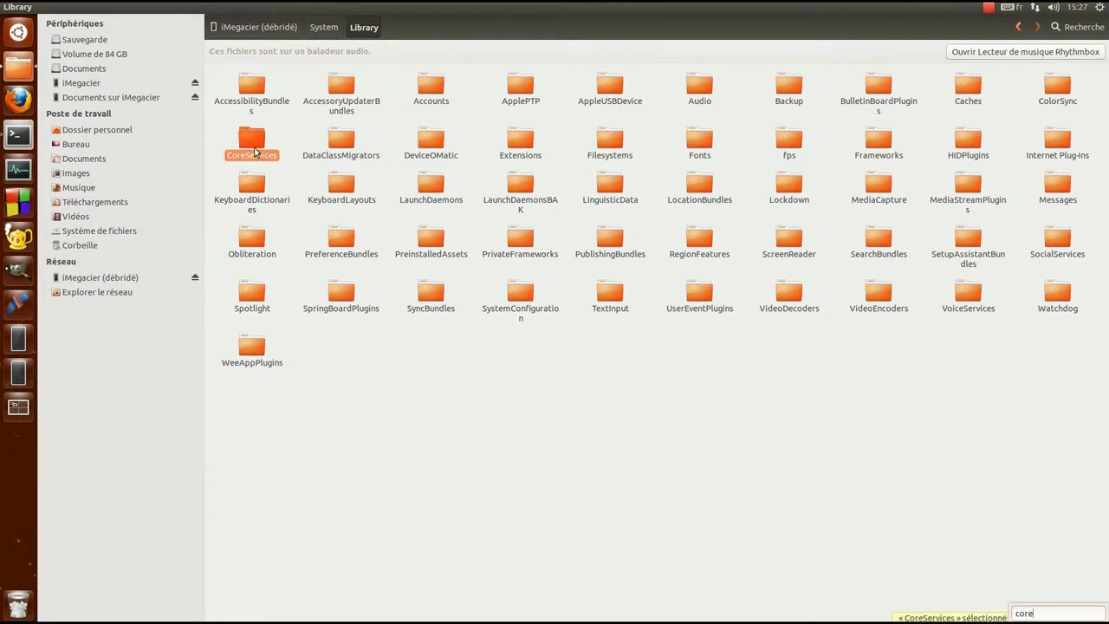
double_click(252, 146)
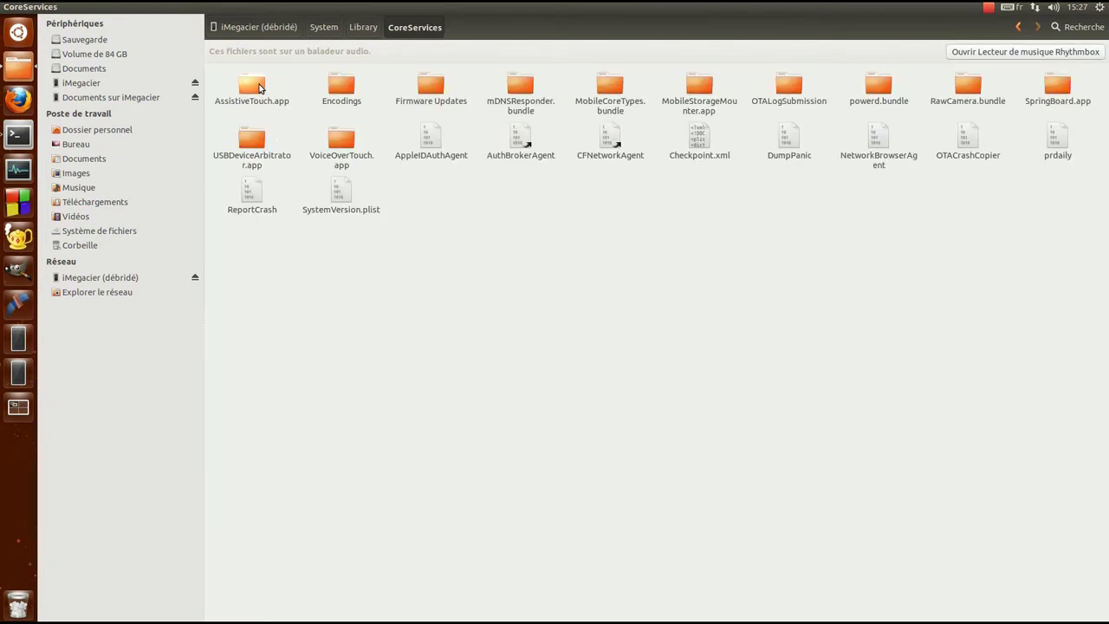
Step: Point out the AssistiveTouch.app, Firmware Updates and VoiceOverTouch.app folders in CoreServices, clearing the selection
key("Right")
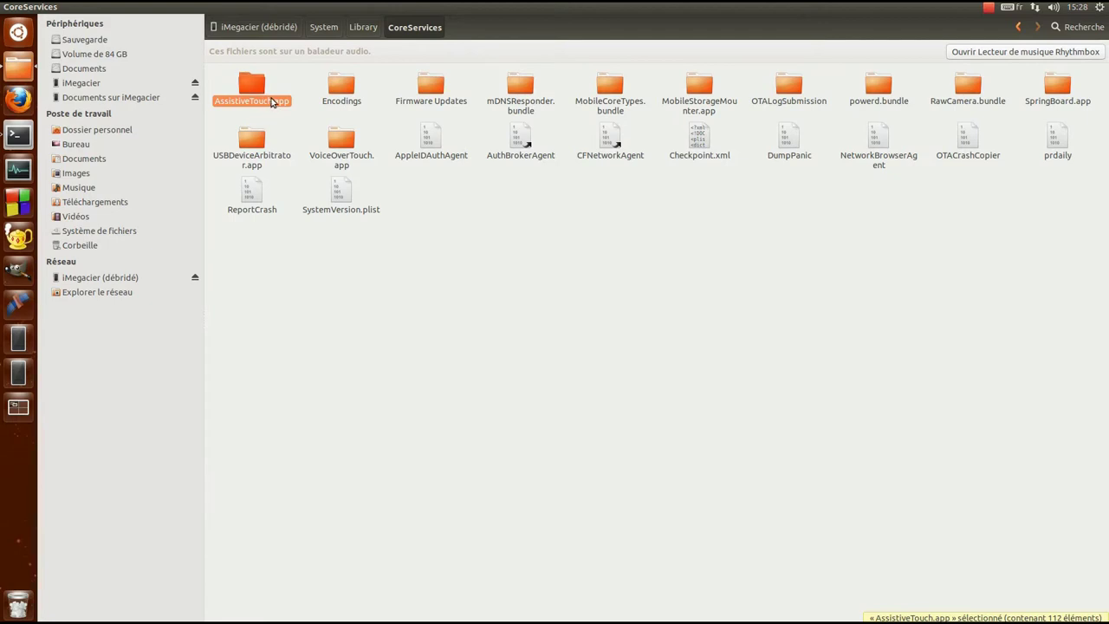
left_click(431, 86)
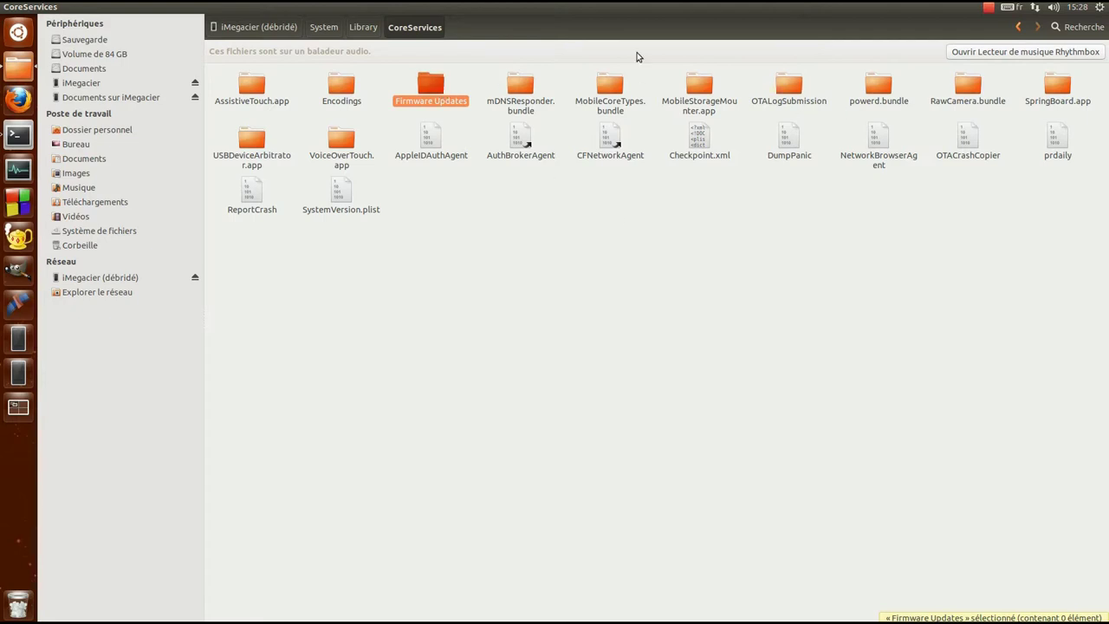
left_click(490, 241)
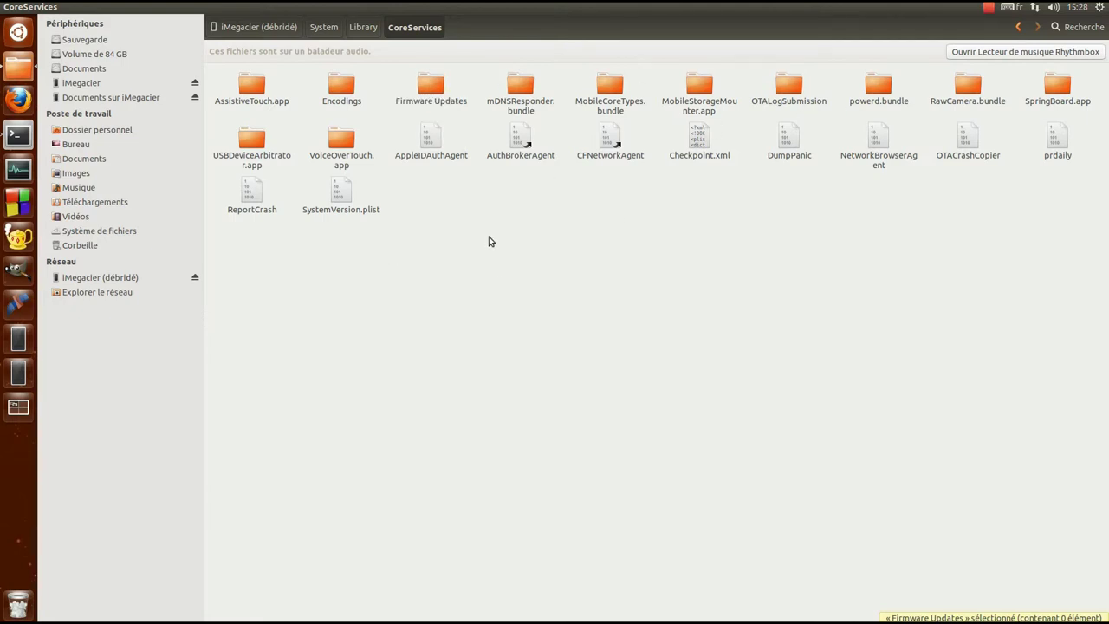
left_click(364, 159)
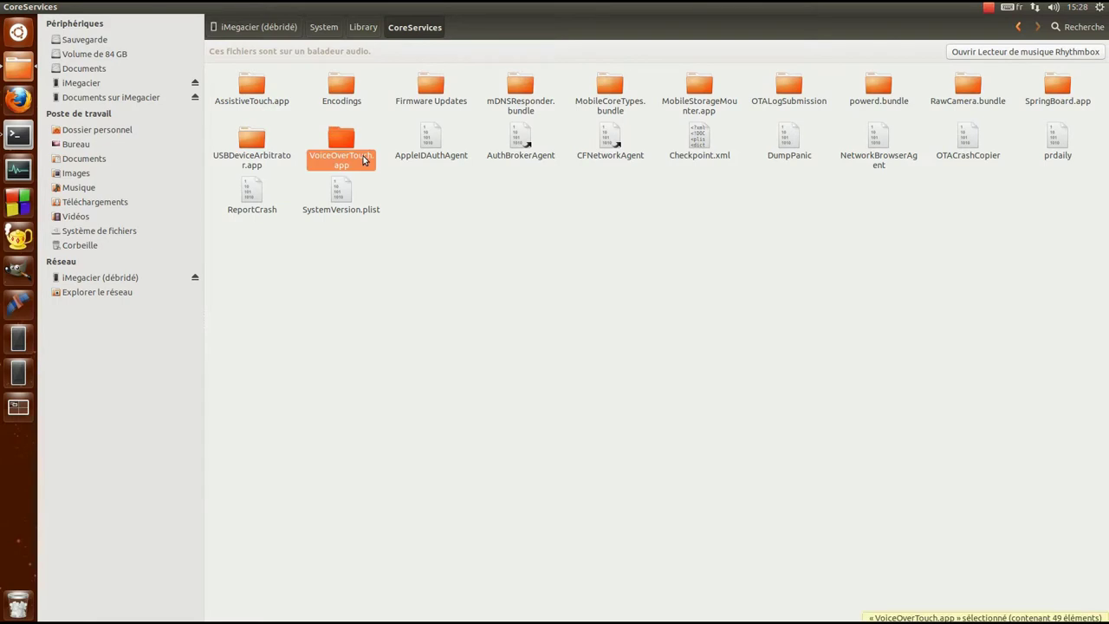
left_click(439, 198)
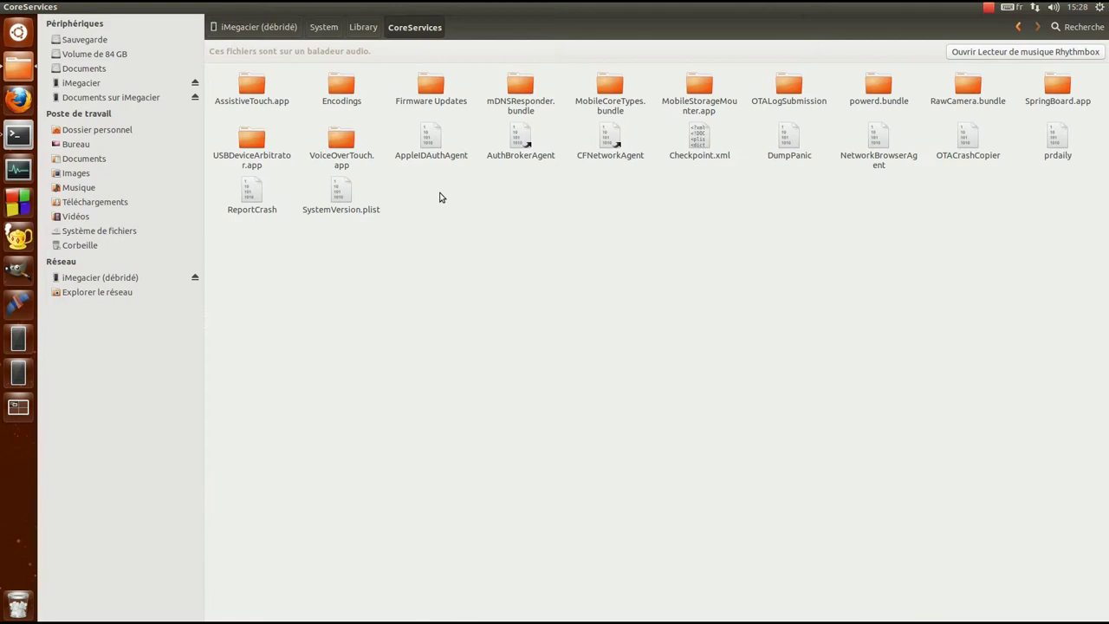
Step: Open the SpringBoard.app folder inside CoreServices
left_click(1065, 95)
double_click(1064, 95)
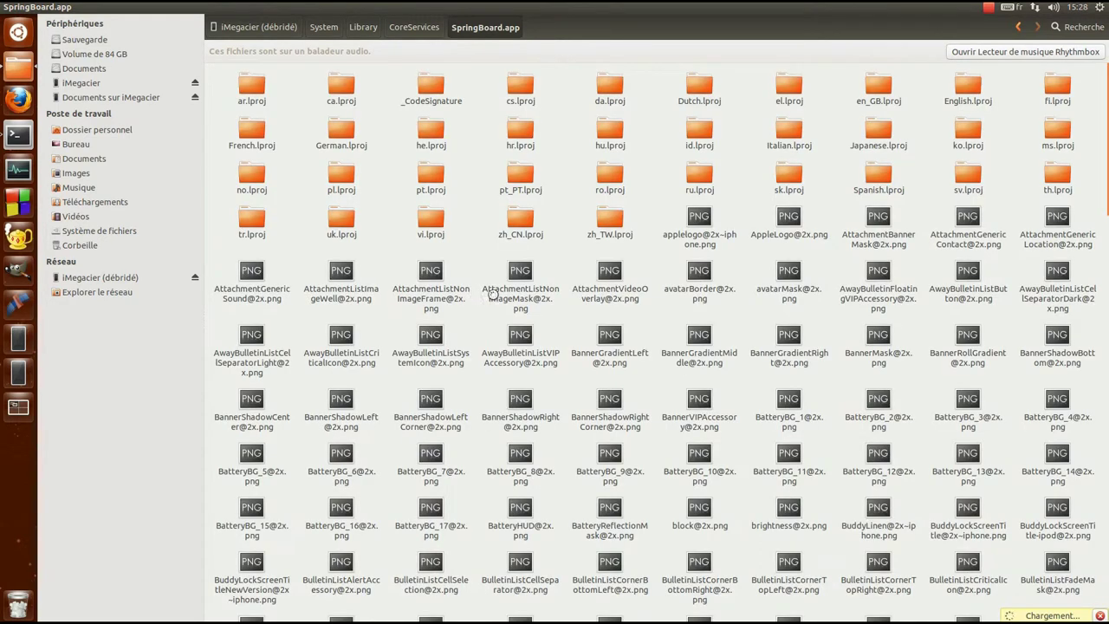
left_click(514, 291)
left_click(458, 261)
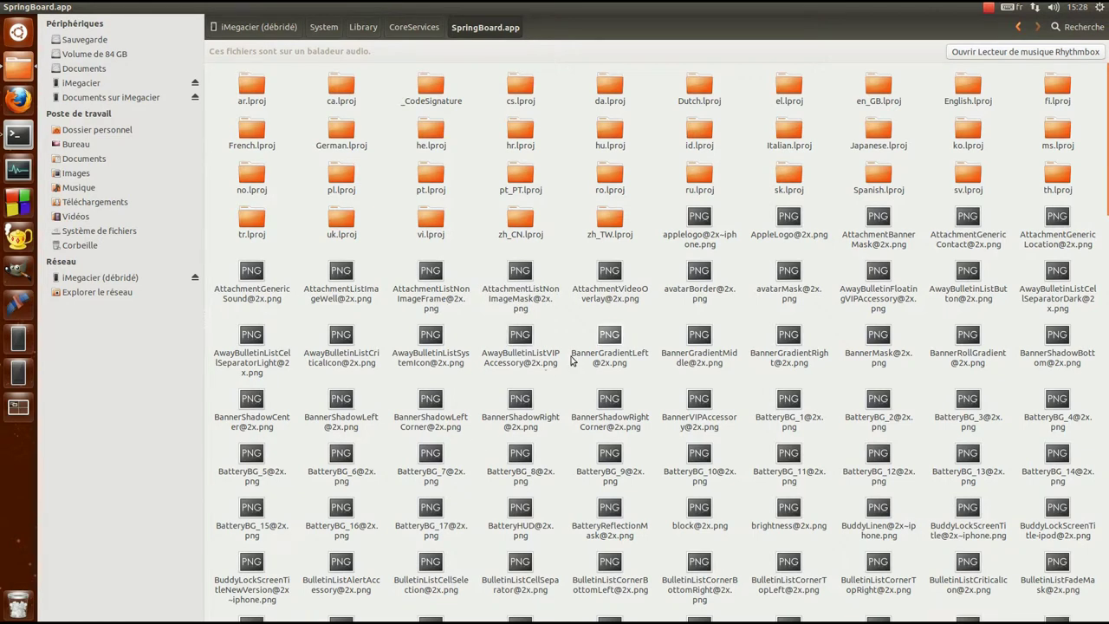
Step: Look through the image files in SpringBoard.app and select DefaultCameraUI@2x~iphone.png
left_click(547, 335)
scroll(553, 333, "down", 10)
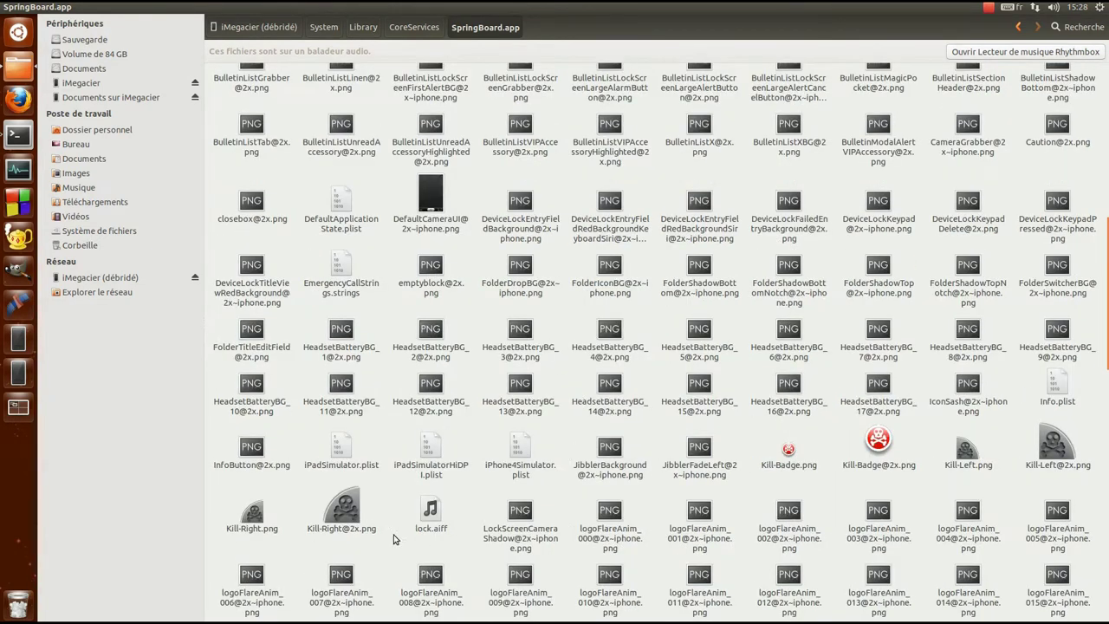
scroll(693, 433, "up", 3)
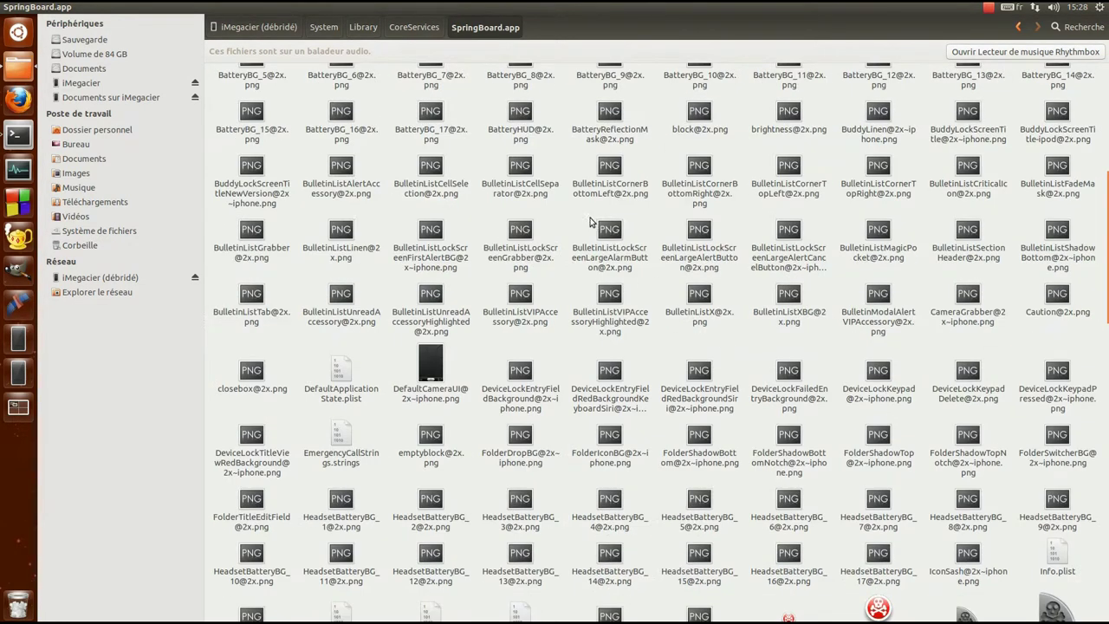
left_click(610, 238)
left_click(424, 374)
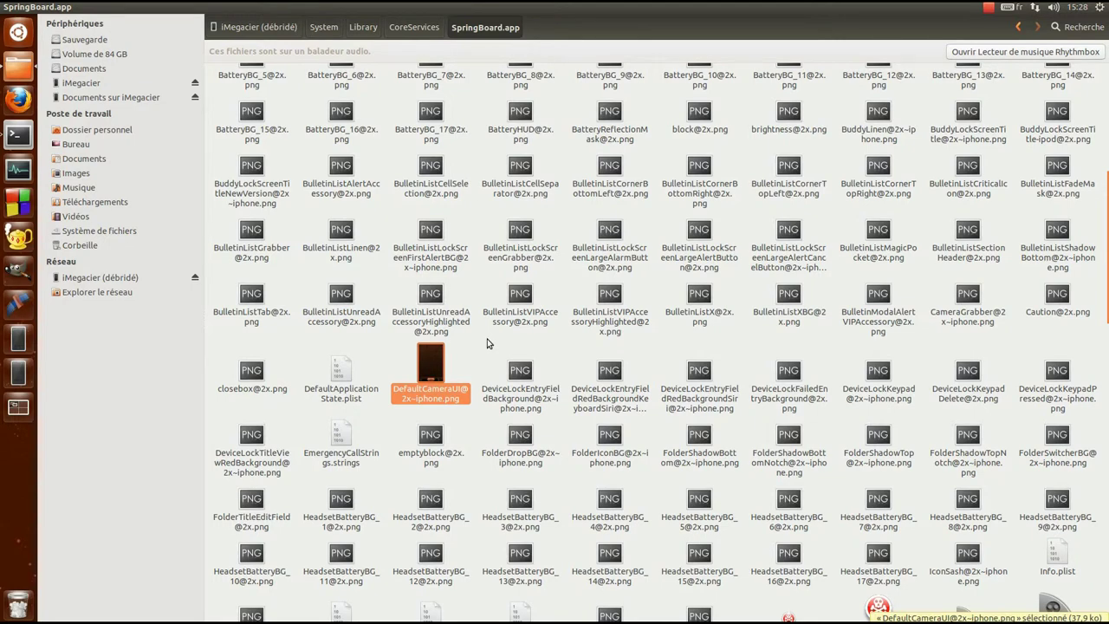
scroll(487, 343, "up", 6)
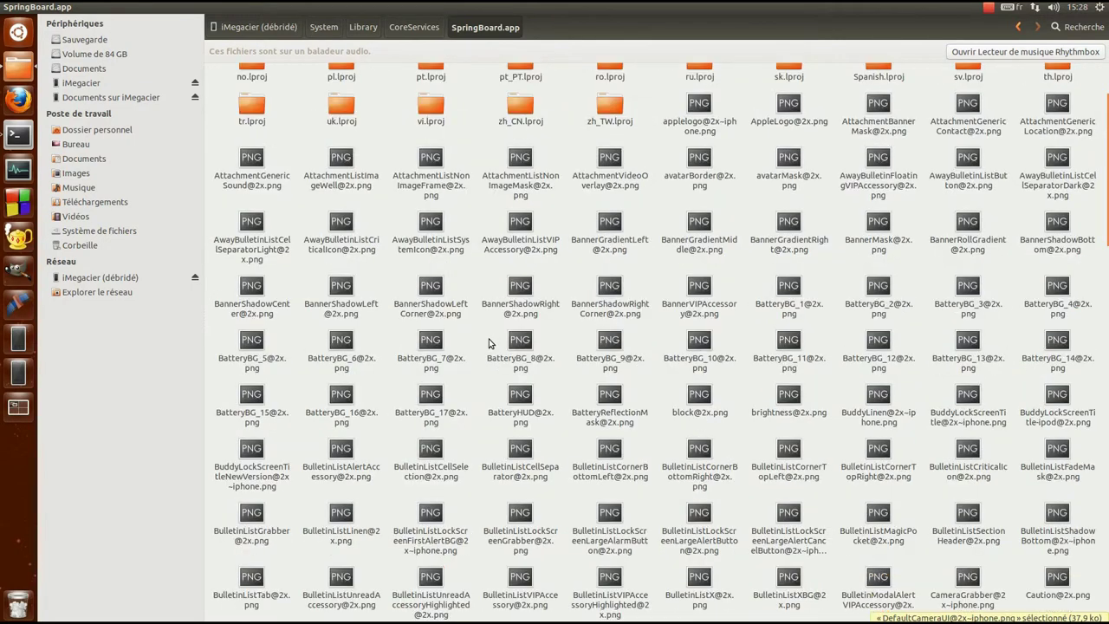
left_click(518, 415)
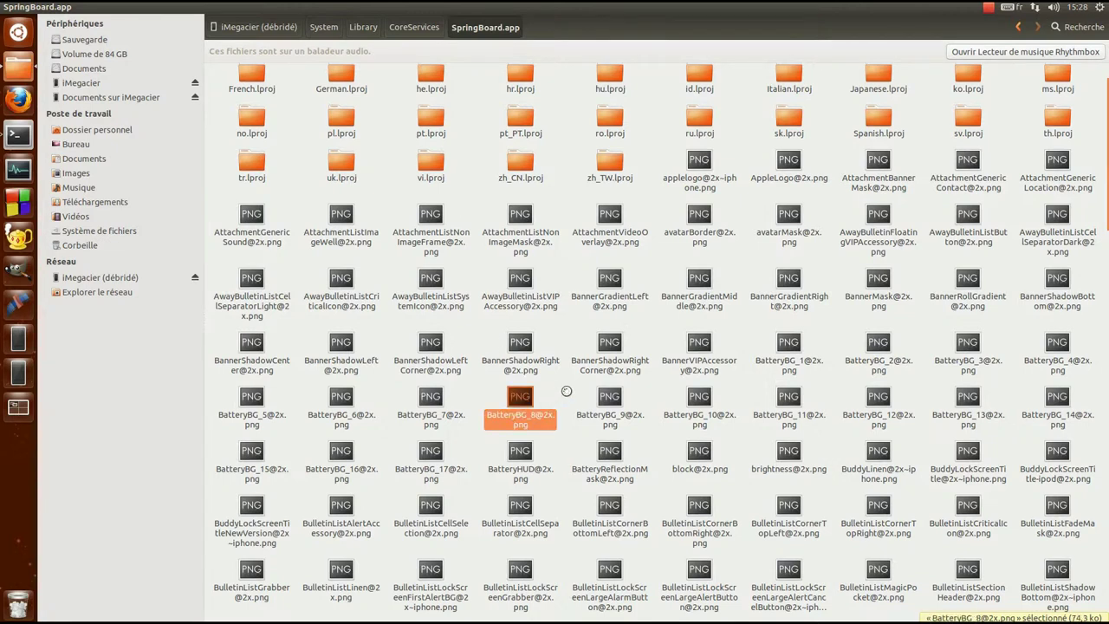
double_click(546, 409)
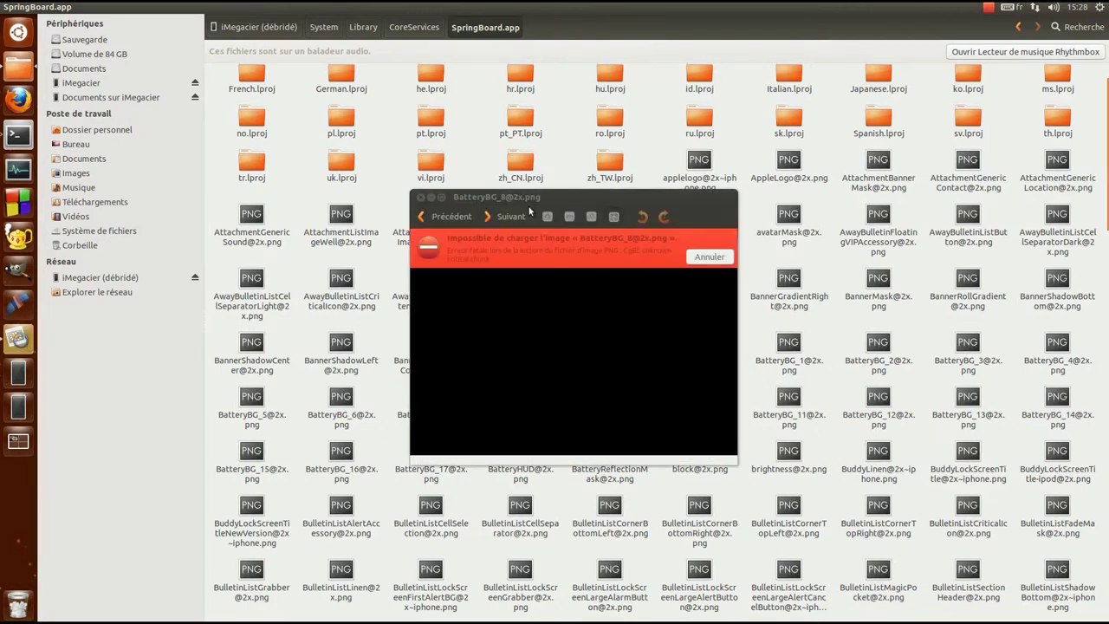
key("Escape")
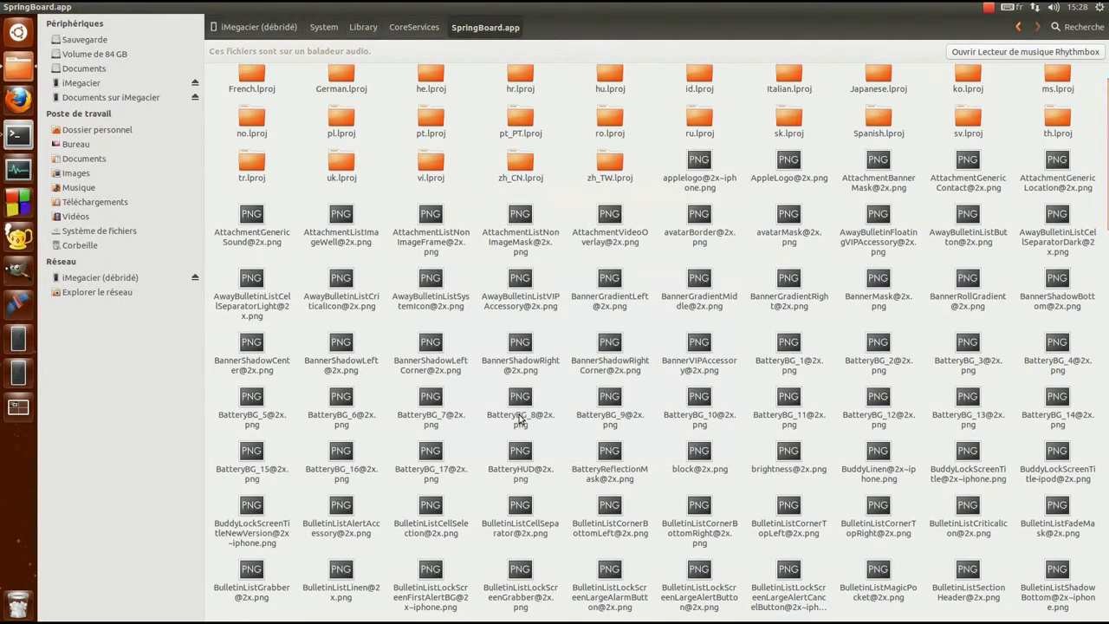
key("ctrl+alt+Right")
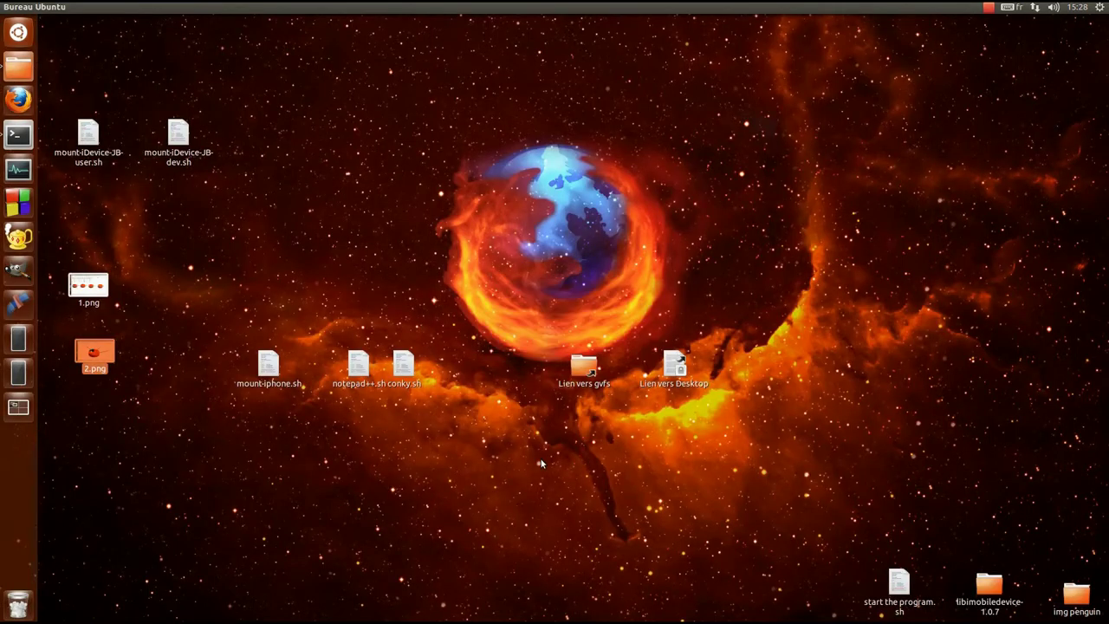
right_click(542, 460)
left_click(629, 530)
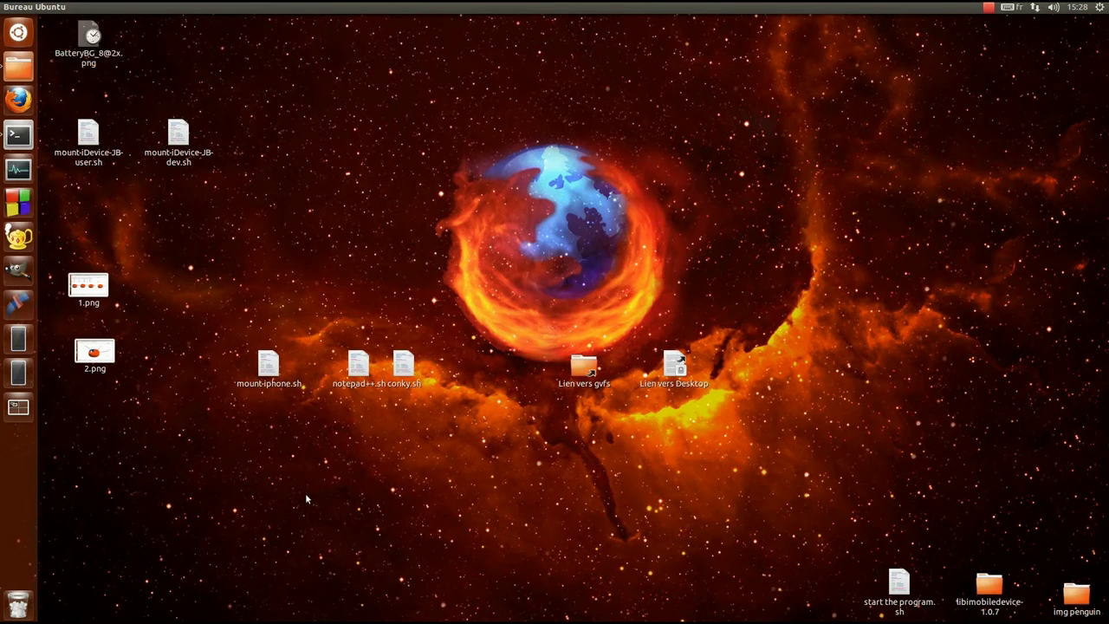
key("Return")
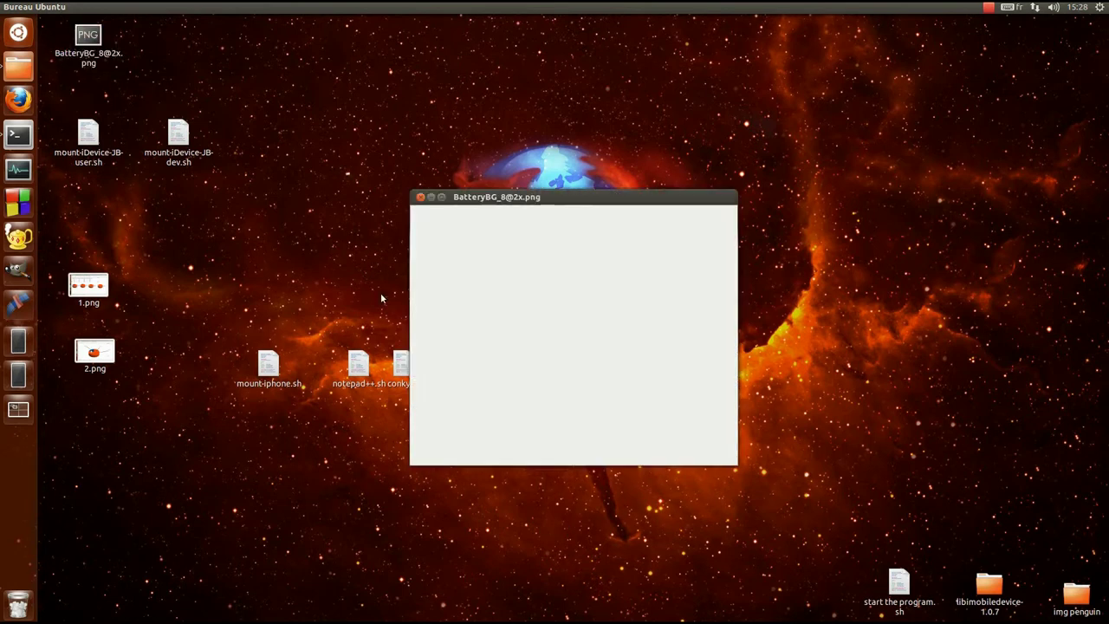
left_click(706, 258)
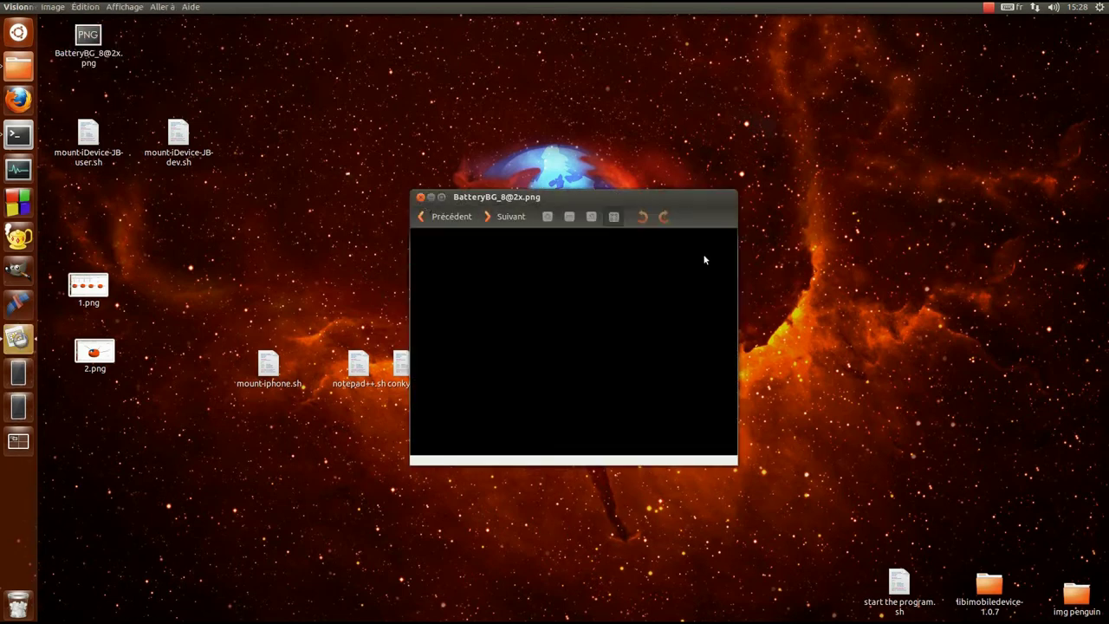
left_click(420, 198)
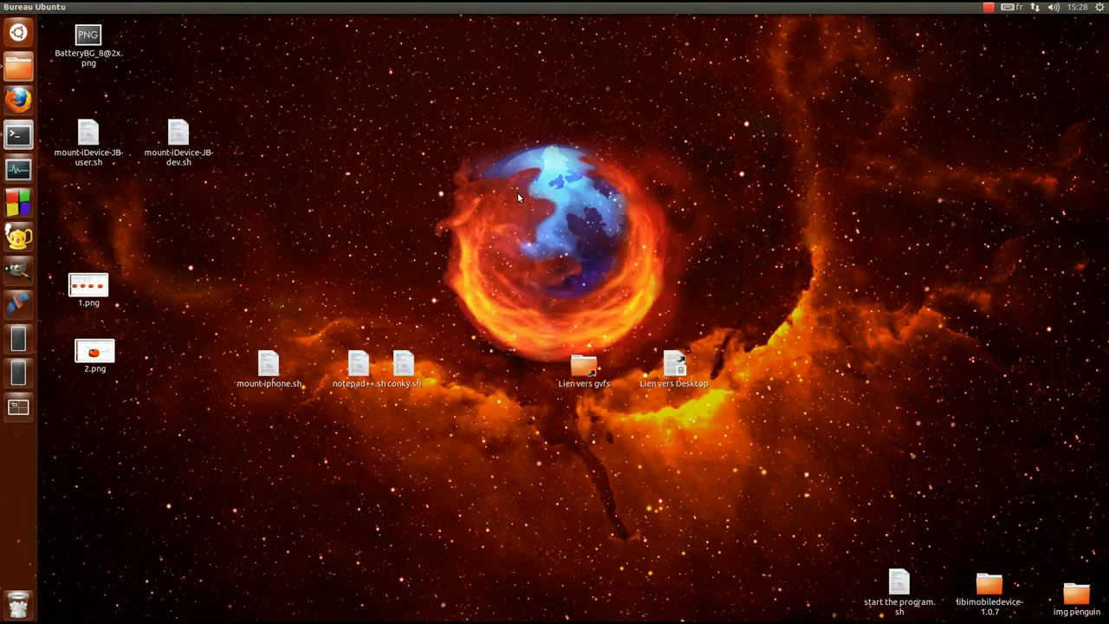
Step: Go back to the SpringBoard.app folder and look through the rest of its images and sound files
key("alt+Tab")
left_click(550, 403)
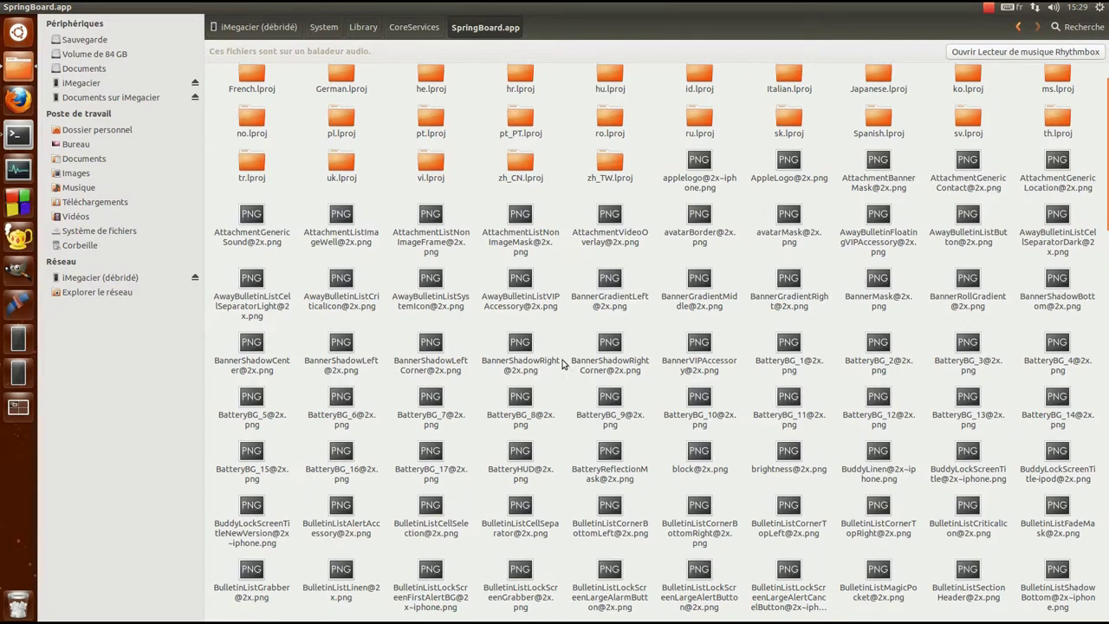
left_click(580, 280)
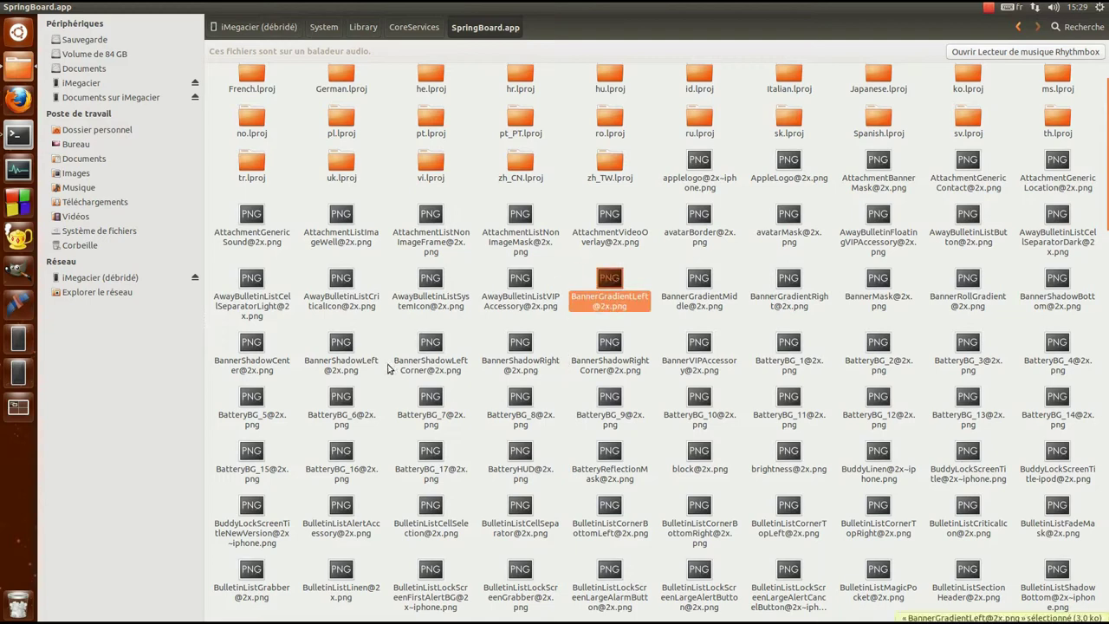
left_click(576, 378)
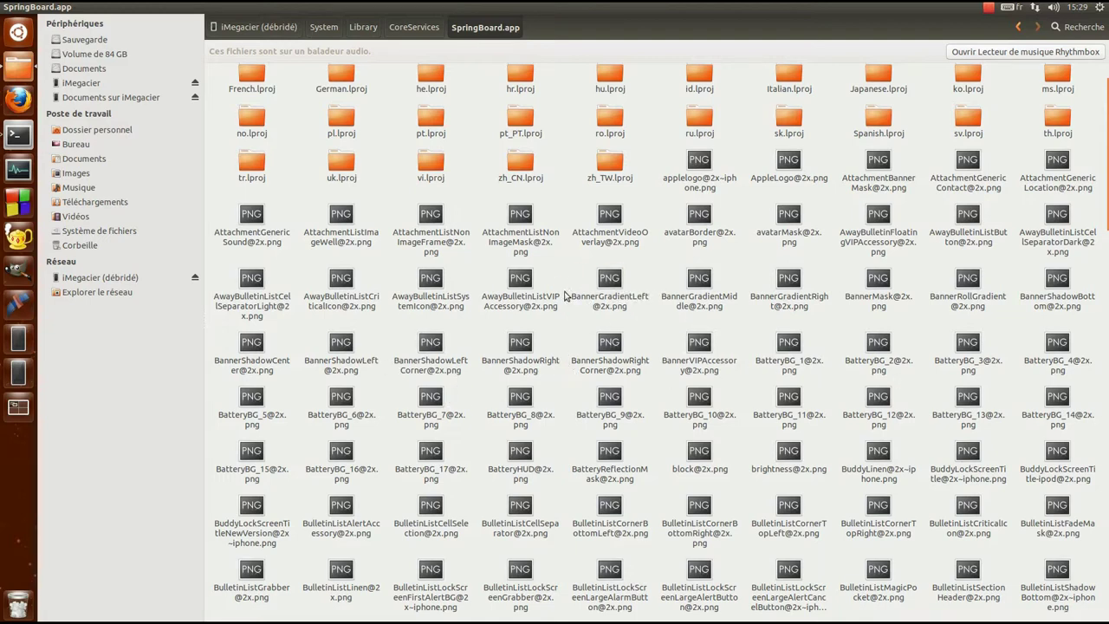
scroll(618, 407, "down", 10)
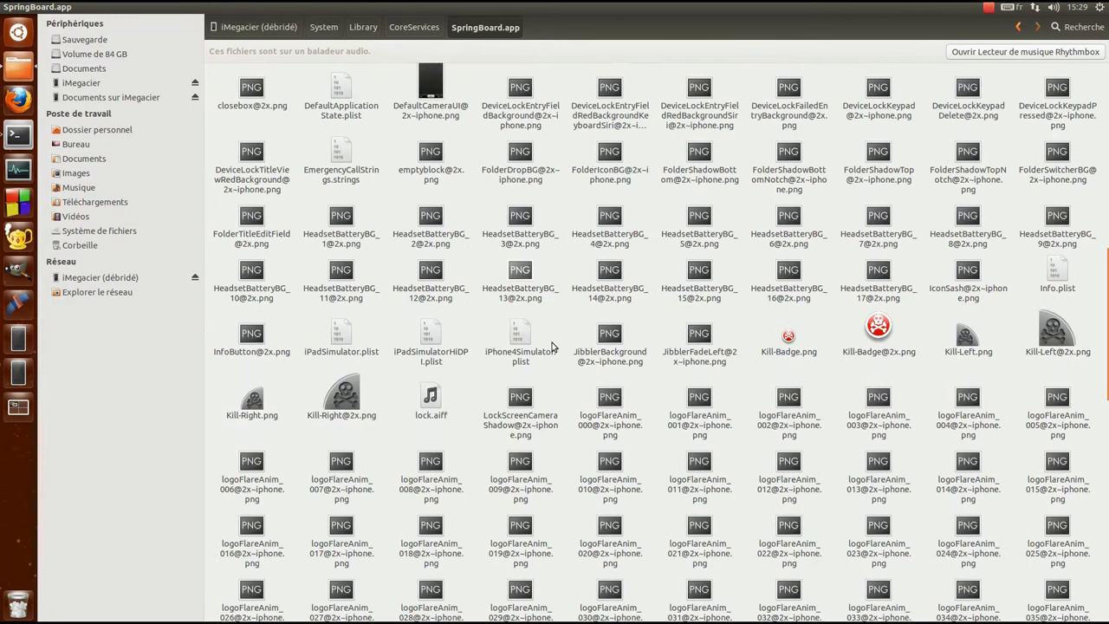
scroll(637, 382, "down", 15)
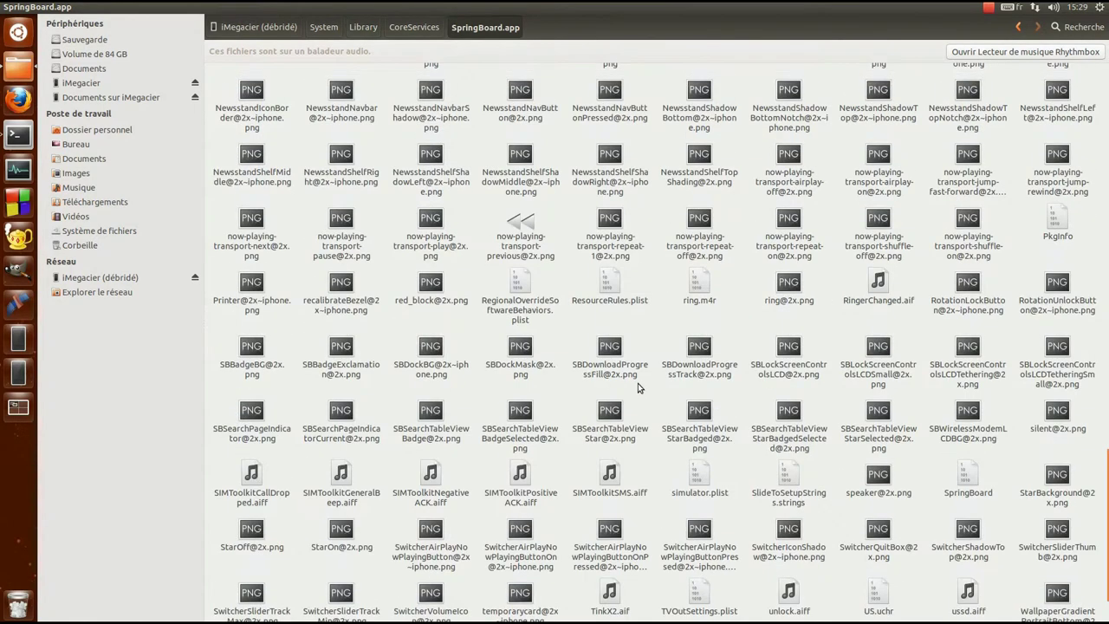
scroll(455, 297, "up", 5)
Step: Return from SpringBoard.app through the Library folder to the root of iMegacier (débridé)
left_click(414, 27)
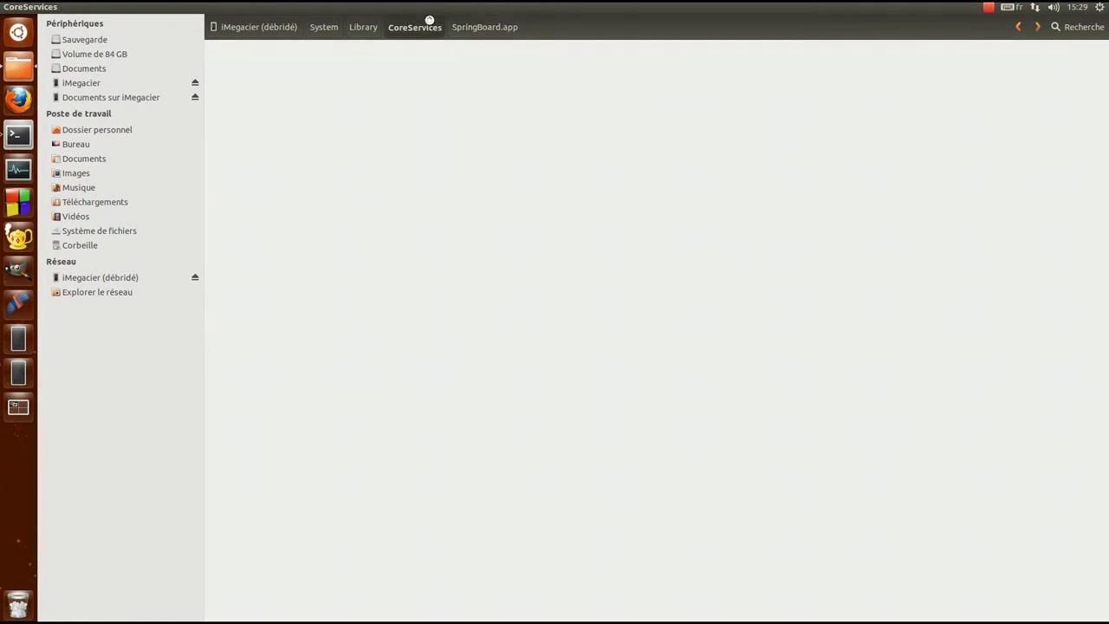
left_click(352, 27)
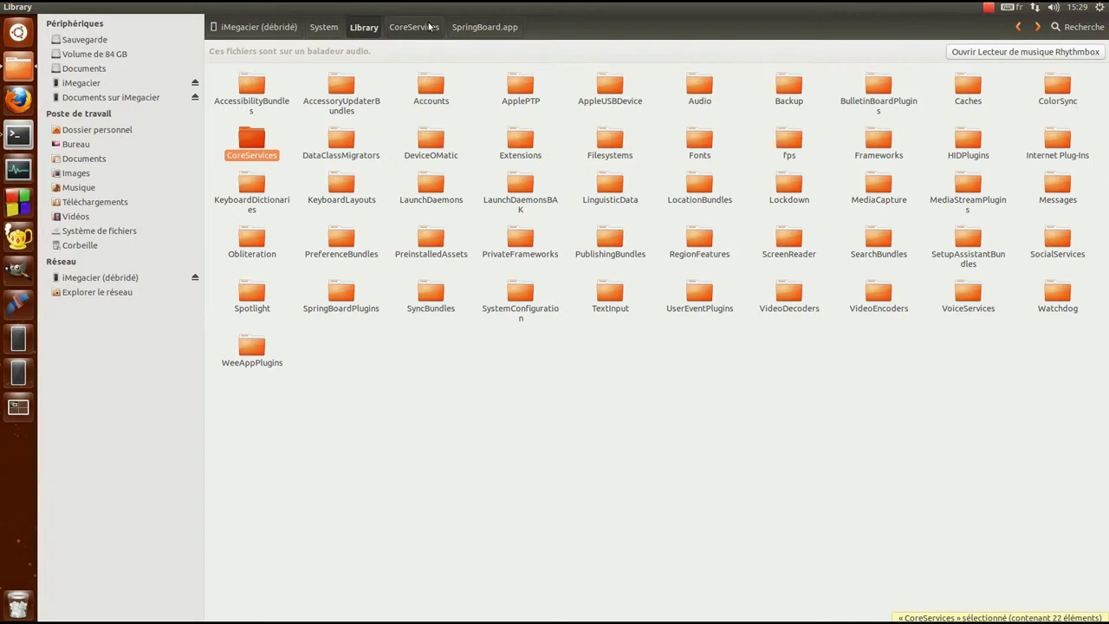
left_click(273, 23)
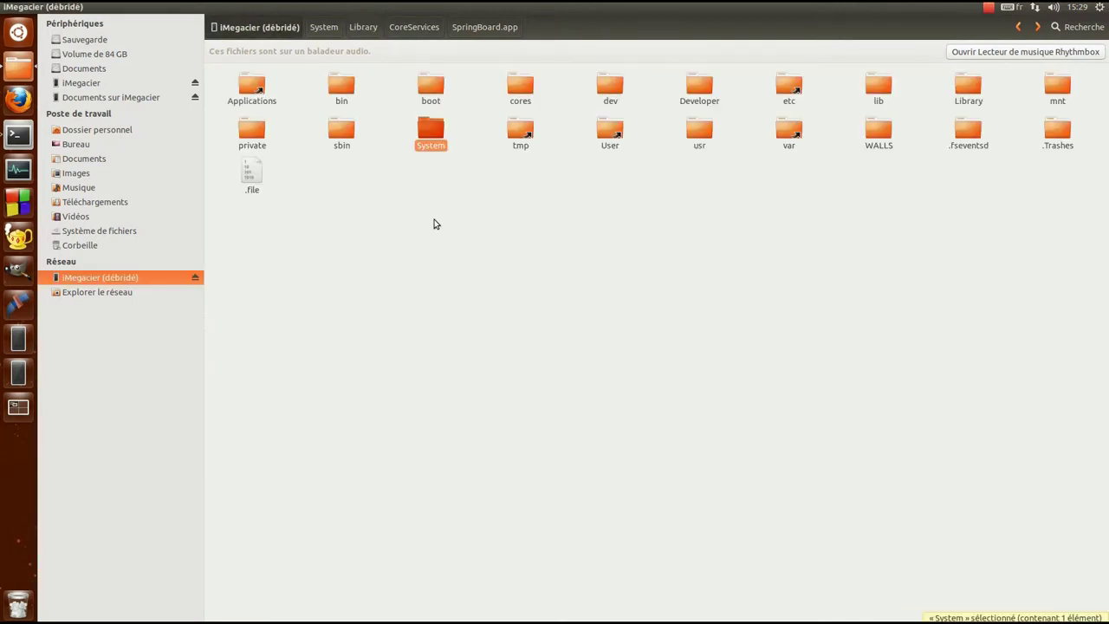
Step: Point out the System, bin and sbin folders in the device's root and clear the selection
left_click(425, 193)
left_click(427, 149)
left_click(426, 245)
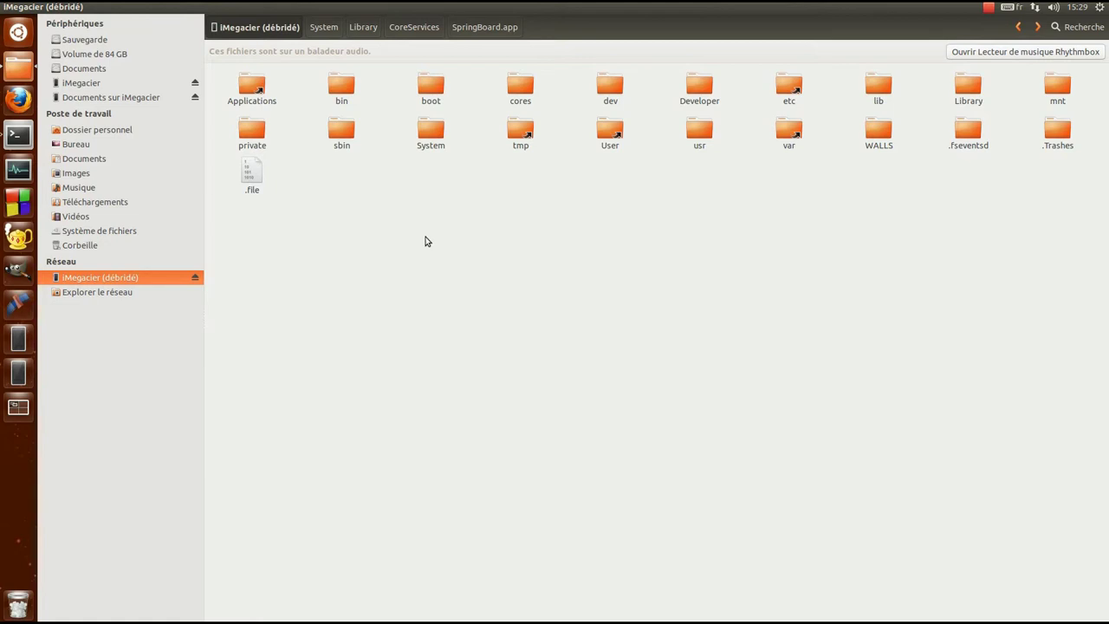
left_click(355, 191)
left_click(349, 86)
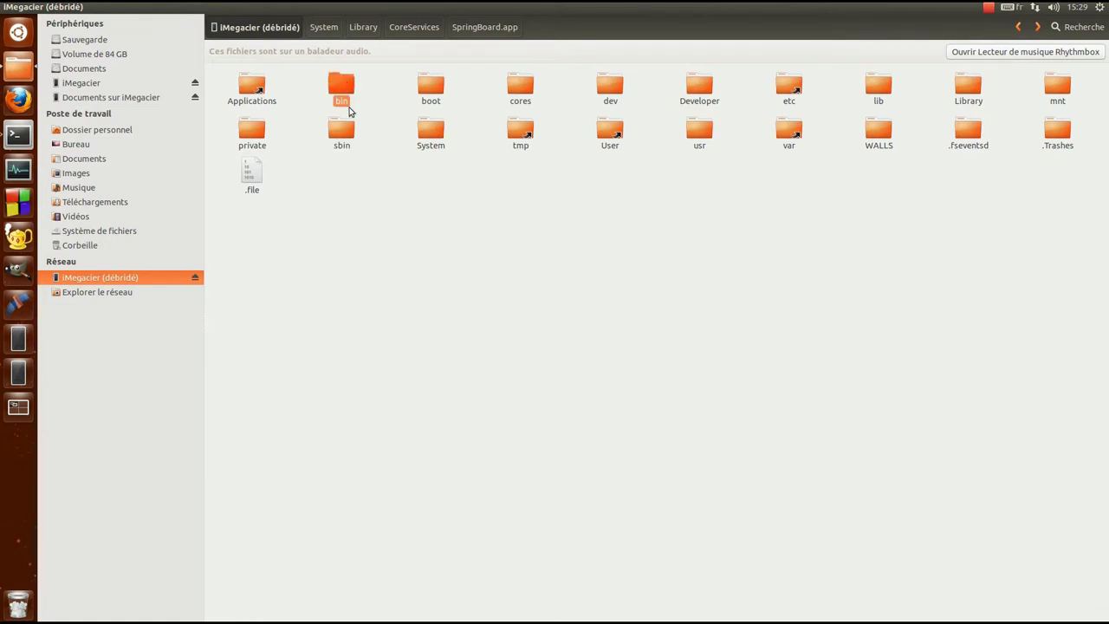
left_click(343, 143)
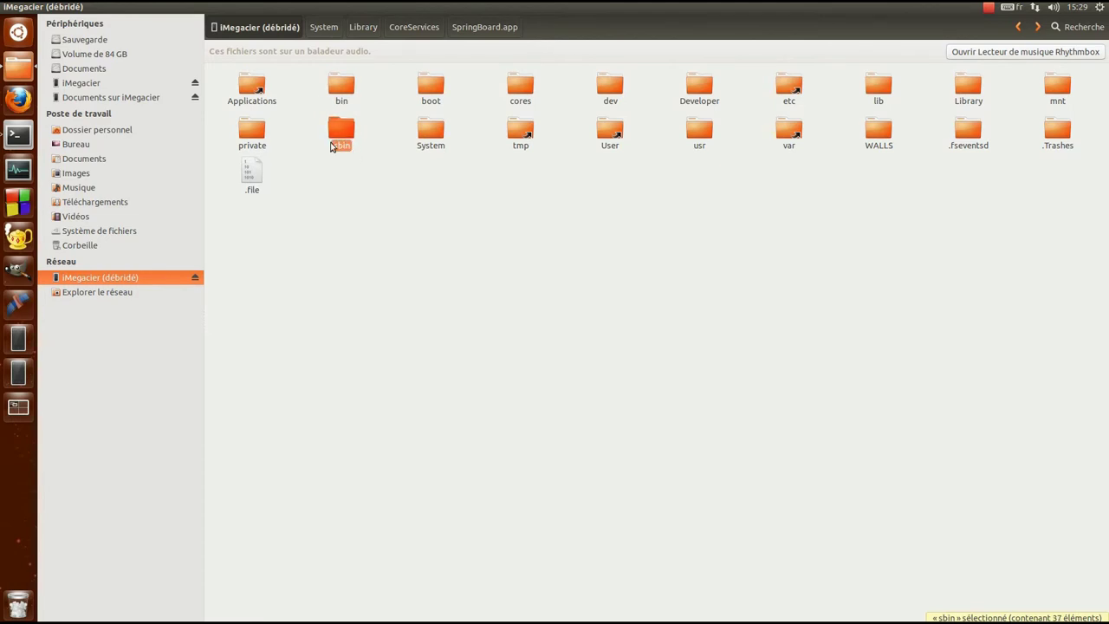
left_click_drag(324, 155, 399, 192)
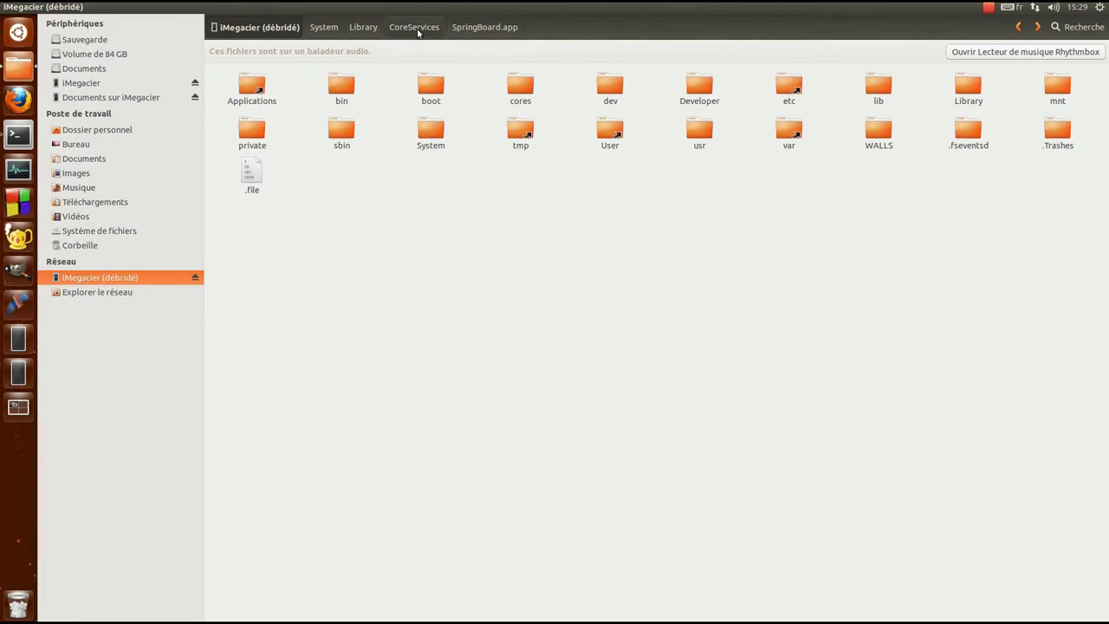
Step: Restore the maximized file manager window to its smaller size and close it
key("ctrl+super+Down")
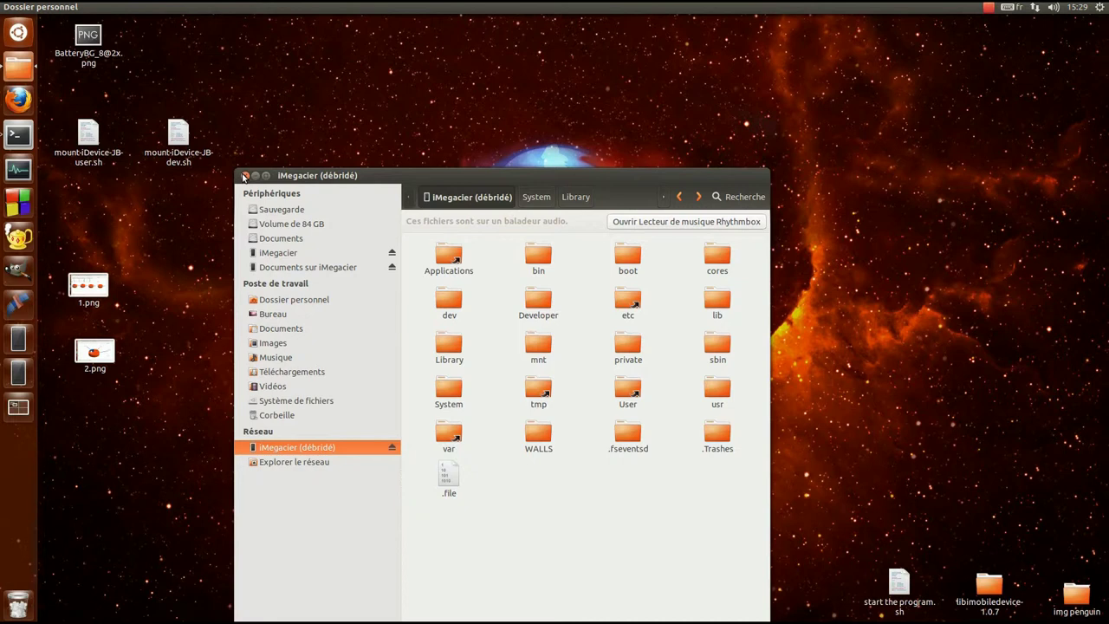
left_click(245, 176)
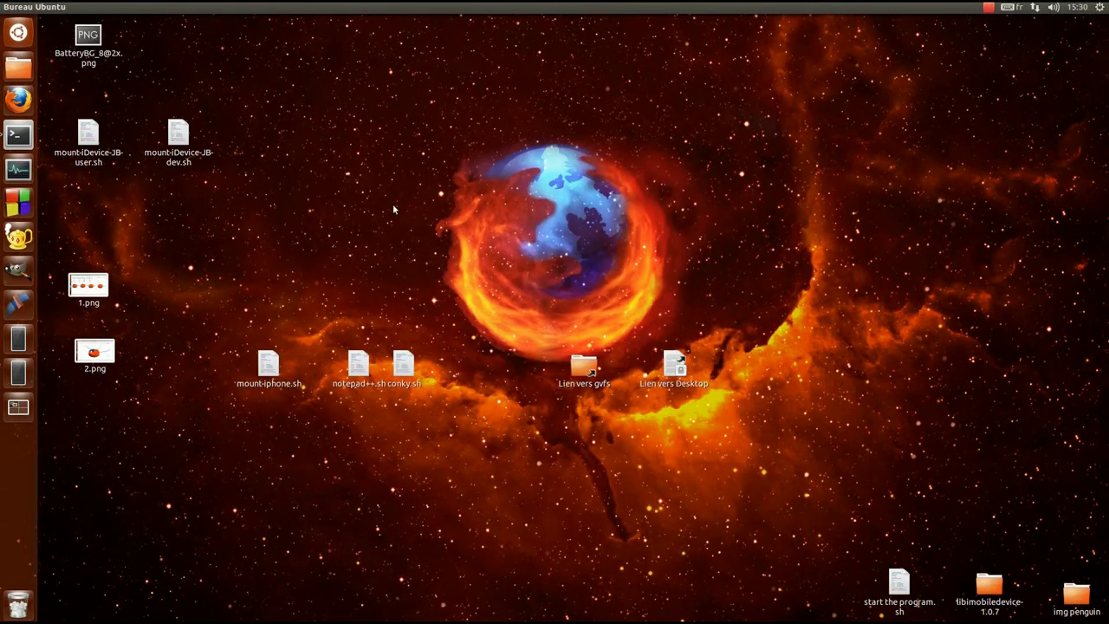
Step: Bring up the terminal and highlight the arp -a command and iMegacier's IP address in its output
key("ctrl+alt+Right")
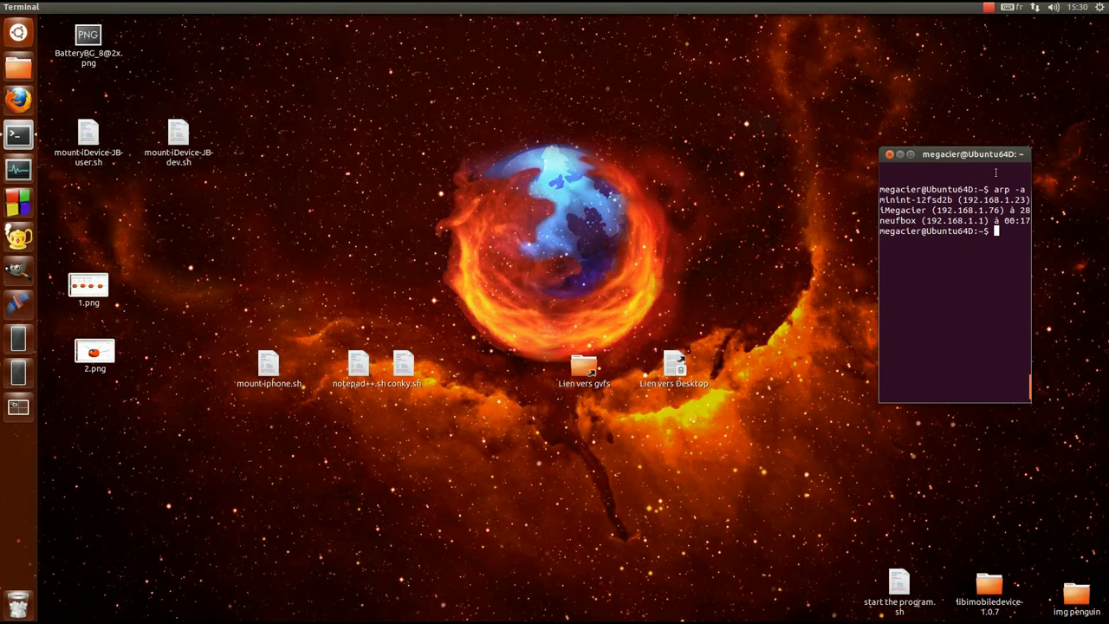
left_click_drag(993, 188, 1024, 189)
left_click(936, 210)
left_click_drag(938, 210, 976, 209)
left_click(977, 209)
left_click_drag(880, 210, 997, 209)
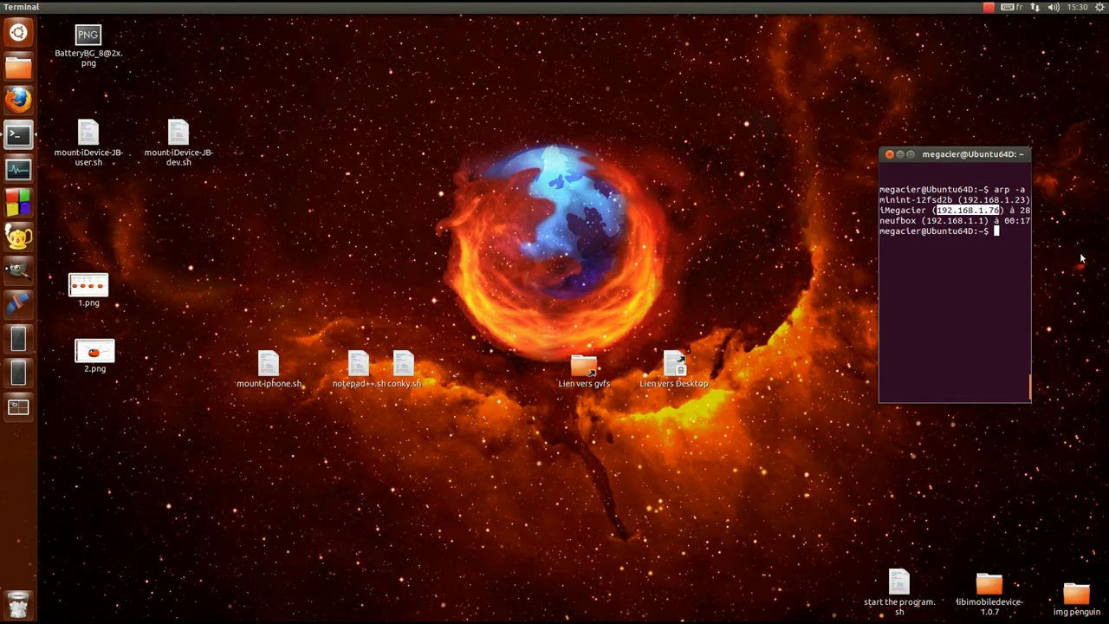
right_click(963, 210)
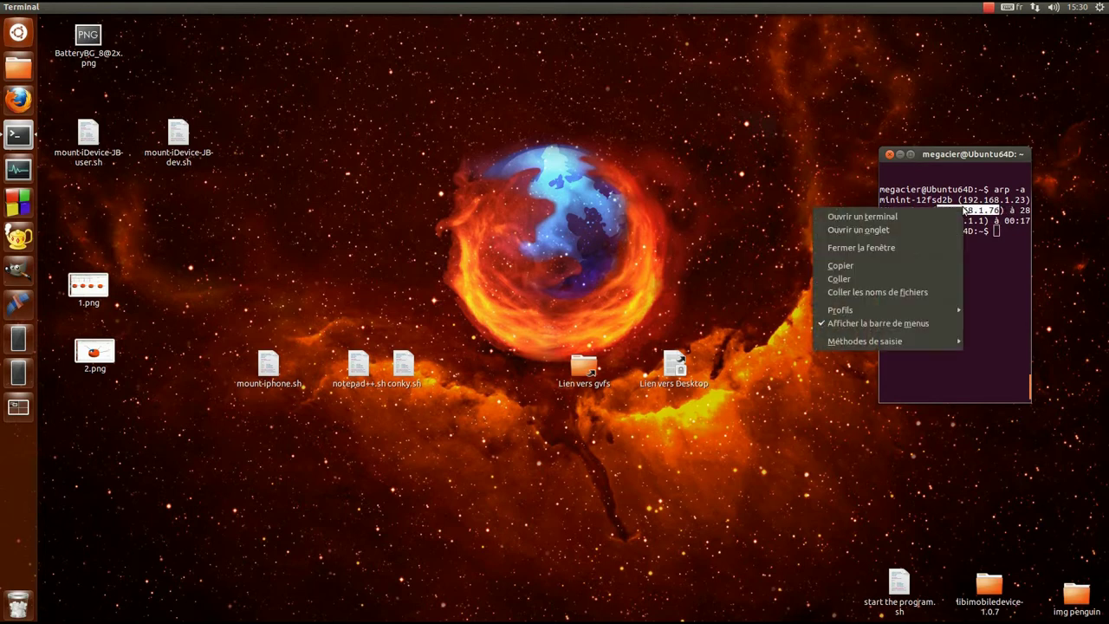
left_click(920, 271)
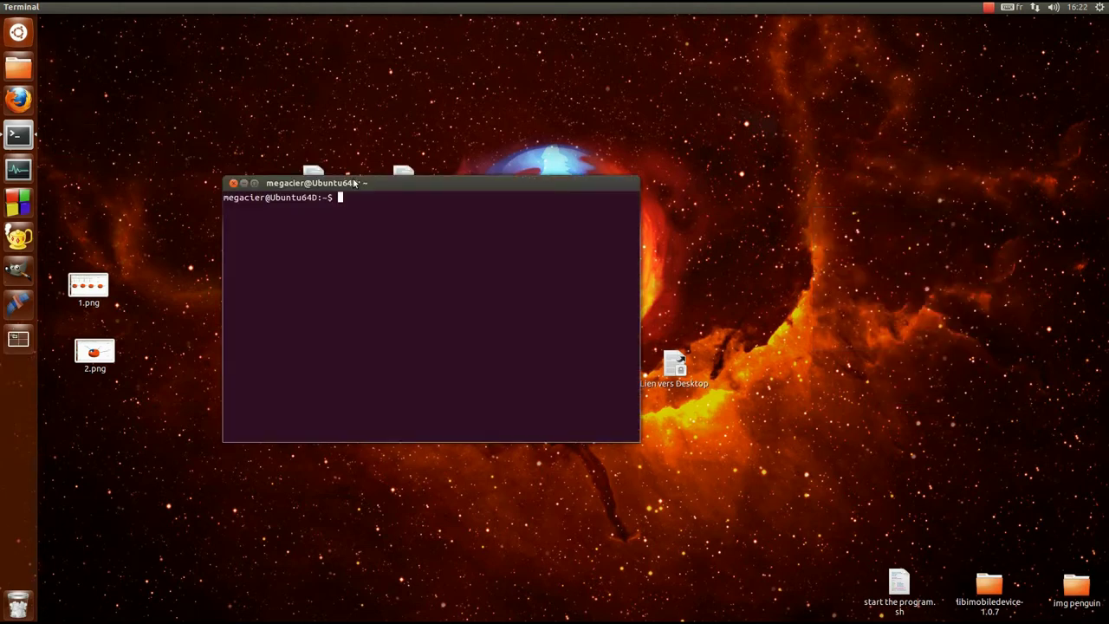
type("shh r")
type("ooo")
key("BackSpace")
type("t@")
right_click(405, 229)
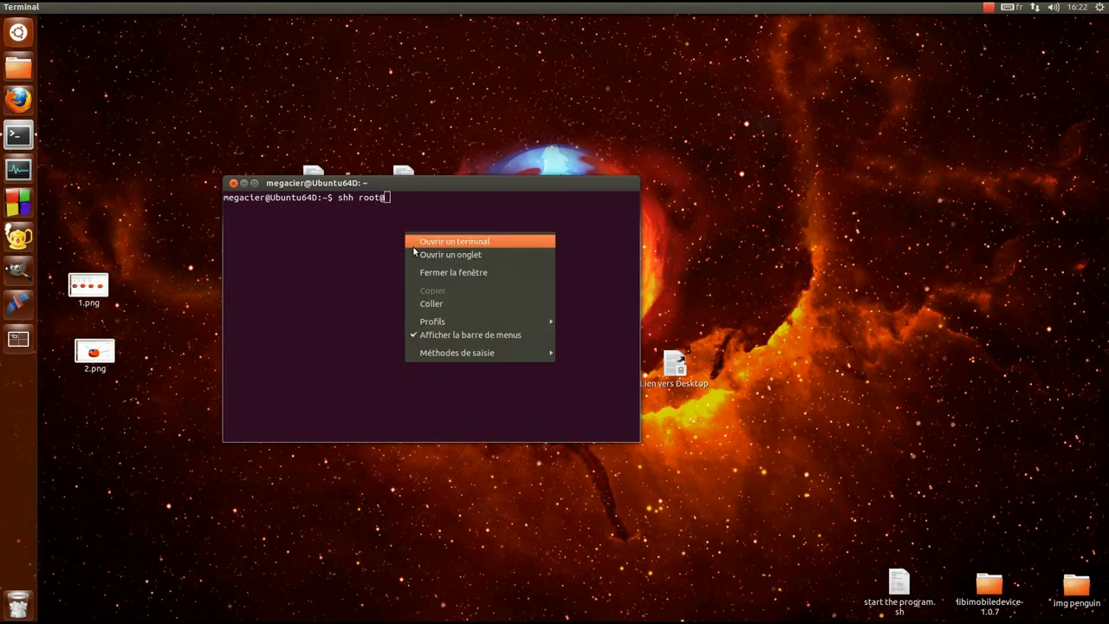
left_click(437, 300)
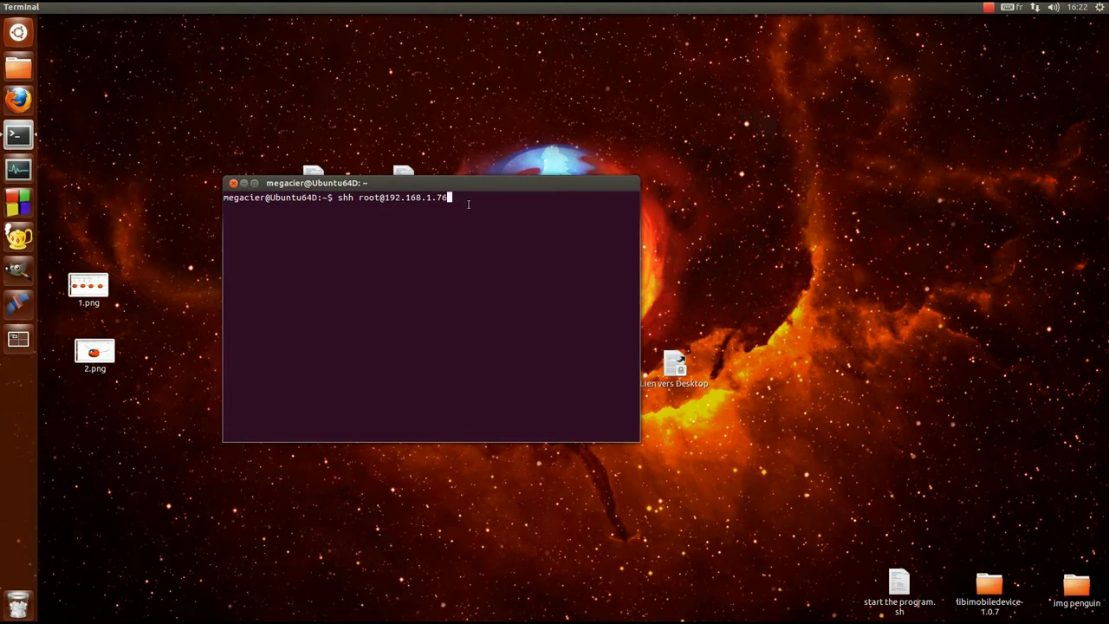
key("Return")
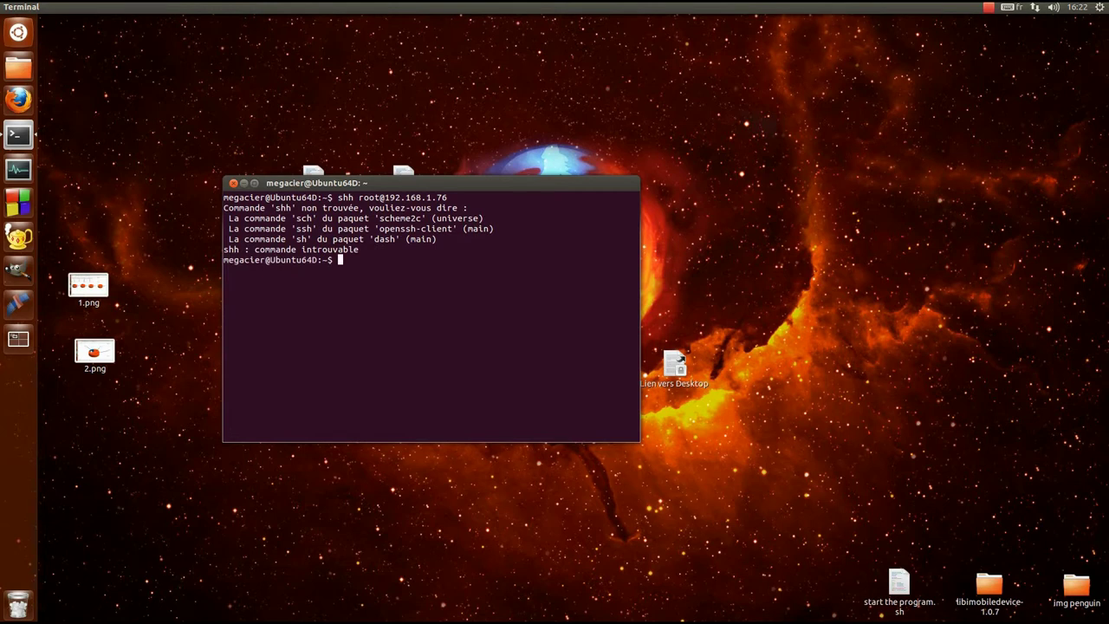
key("Up")
key("Left")
key("Left")
key("Left")
key("Left")
key("Left")
key("Left")
key("Left")
key("Left")
key("Left")
key("Left")
key("Left")
key("Left")
key("Left")
key("Left")
key("Left")
key("Left")
key("Left")
key("Left")
key("BackSpace")
key("BackSpace")
type("sh")
key("Return")
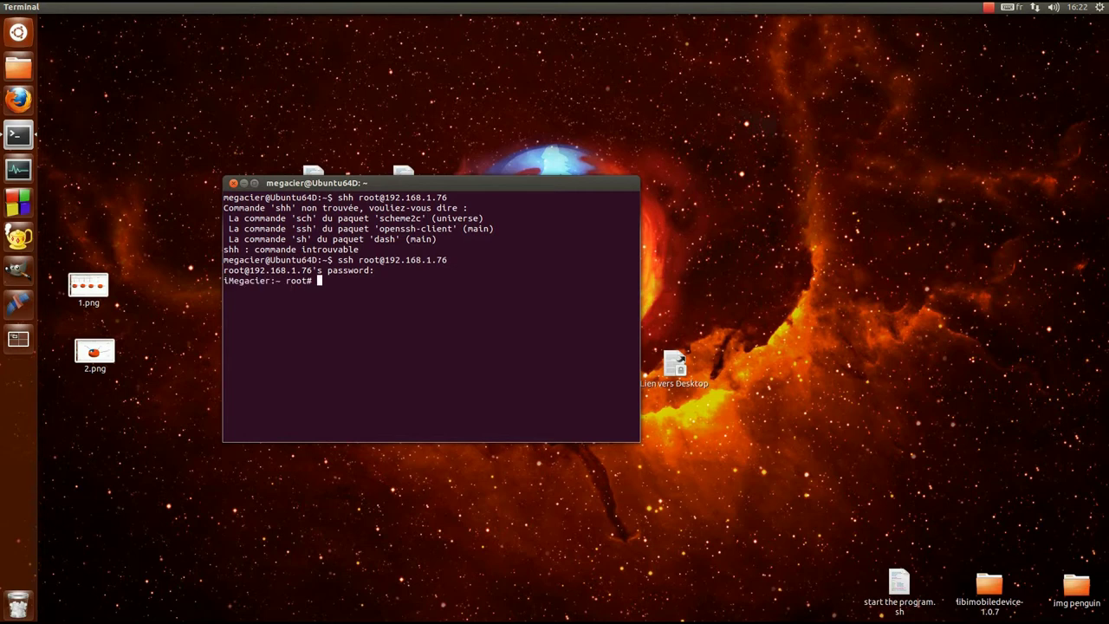
Step: Maximize the terminal and list the device's built-in shell commands with help
double_click(433, 184)
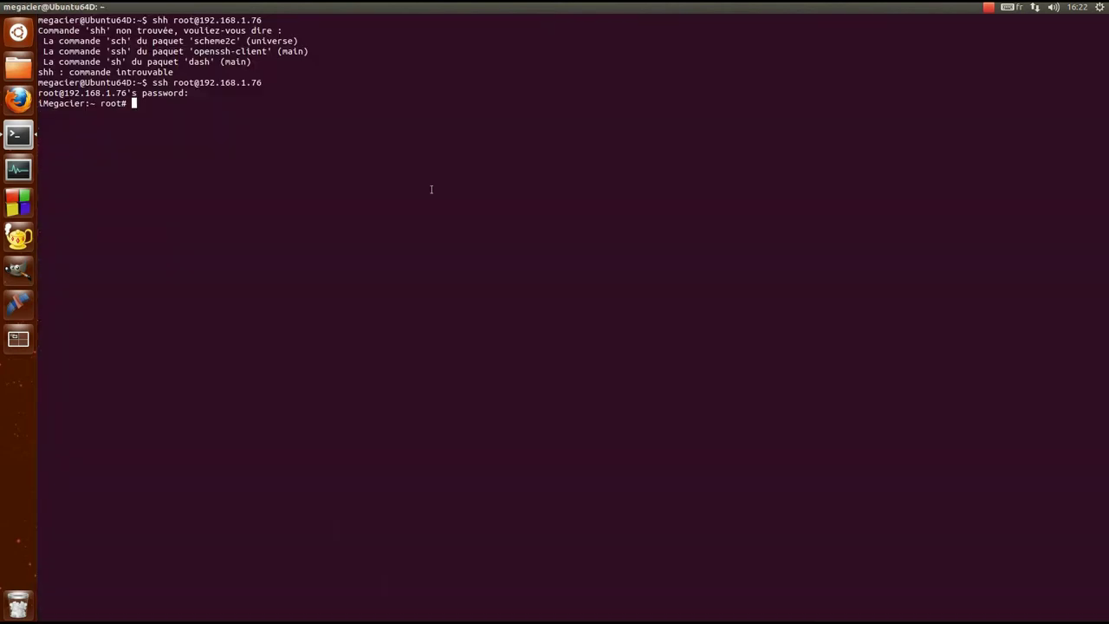
type("help")
key("Return")
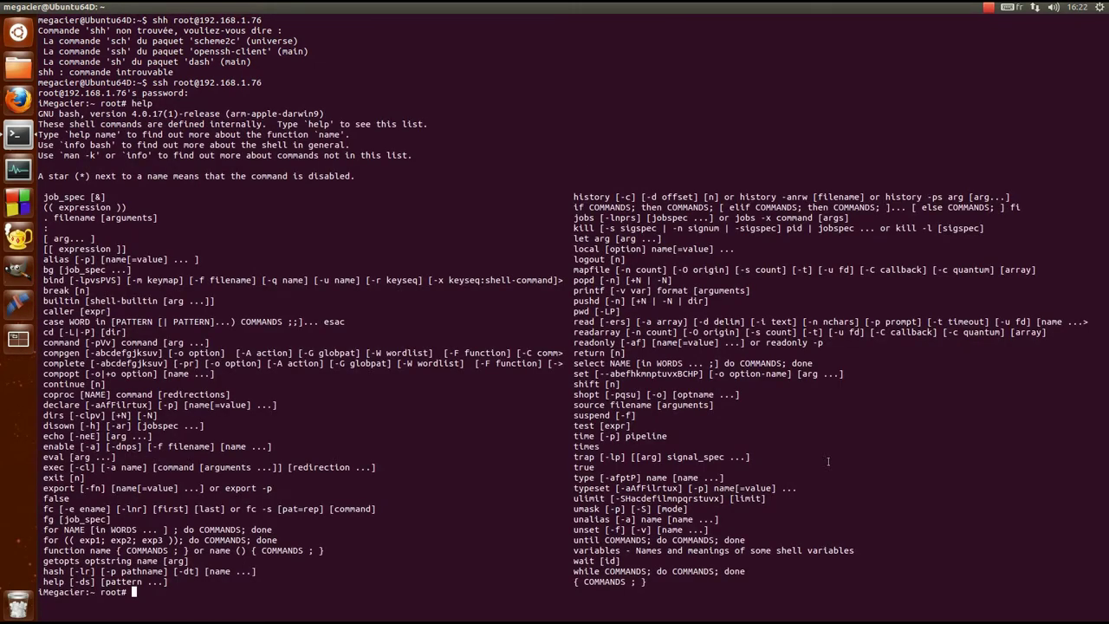
Step: Highlight the full list of shell commands and a few of its lines, and clear the selection
left_click_drag(670, 576, 63, 198)
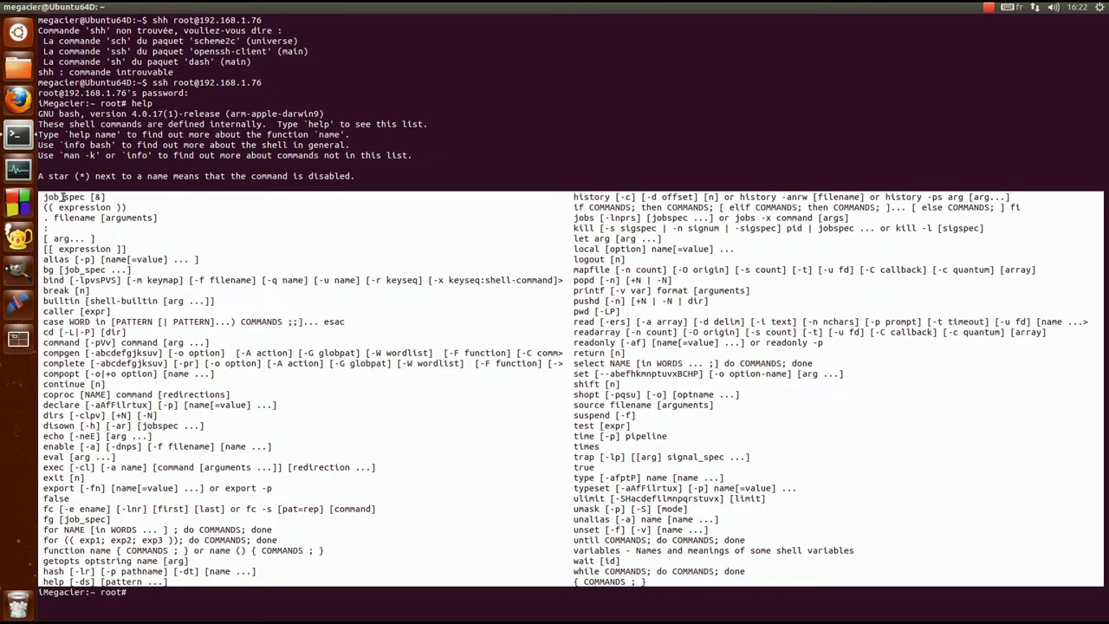
left_click(336, 476)
triple_click(65, 488)
left_click(66, 485)
triple_click(579, 358)
left_click(580, 320)
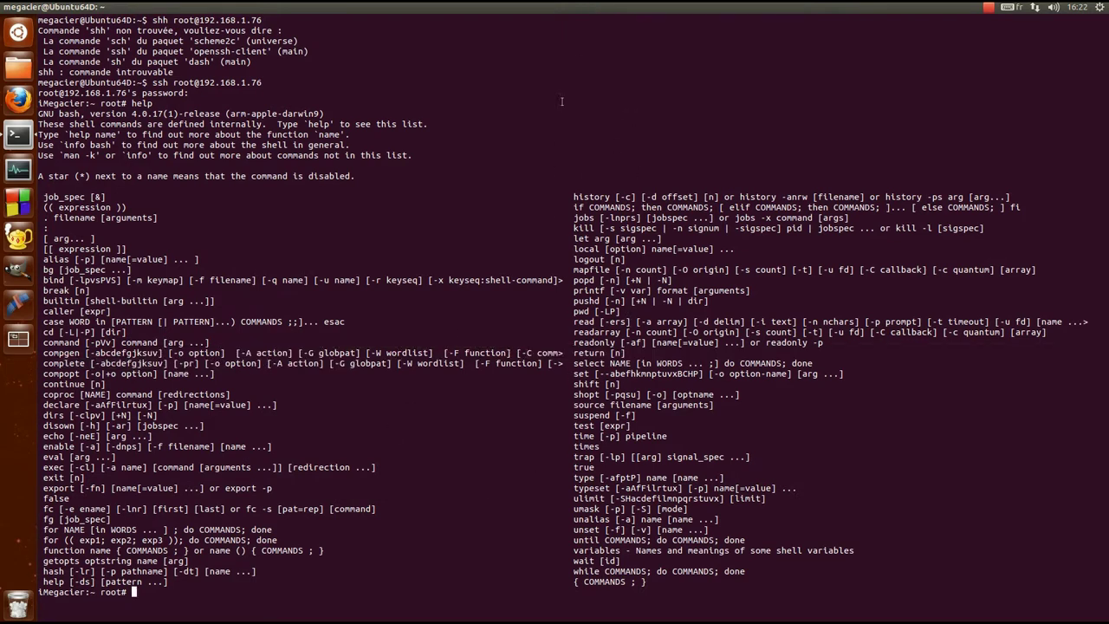
Step: Tile the device's terminal beside a new local terminal and run help in the local one for comparison
mouse_move(517, 16)
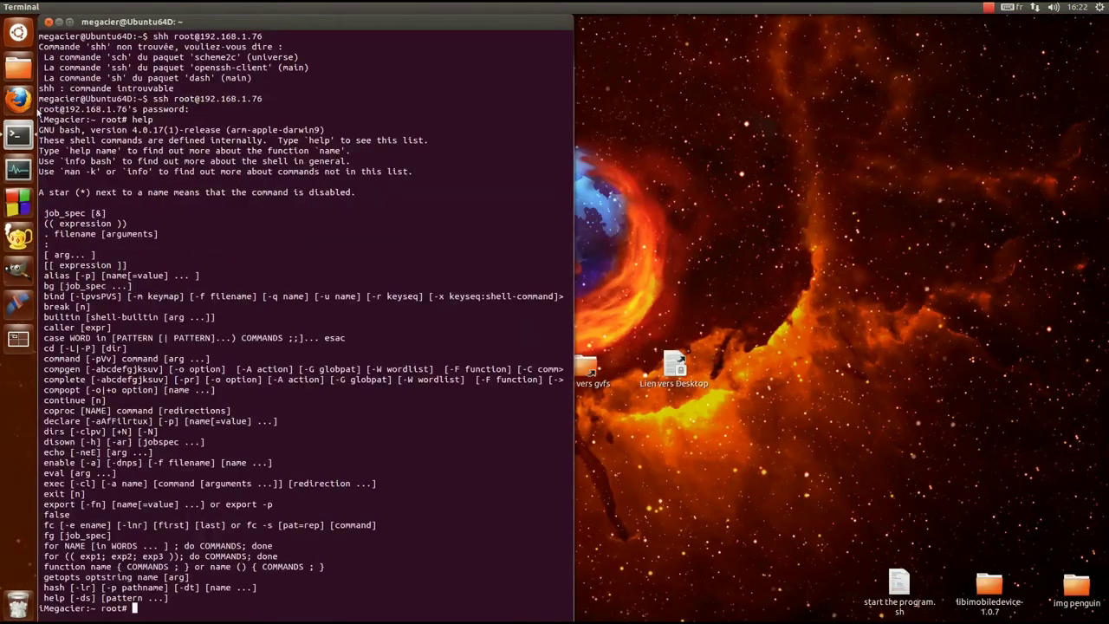
right_click(16, 132)
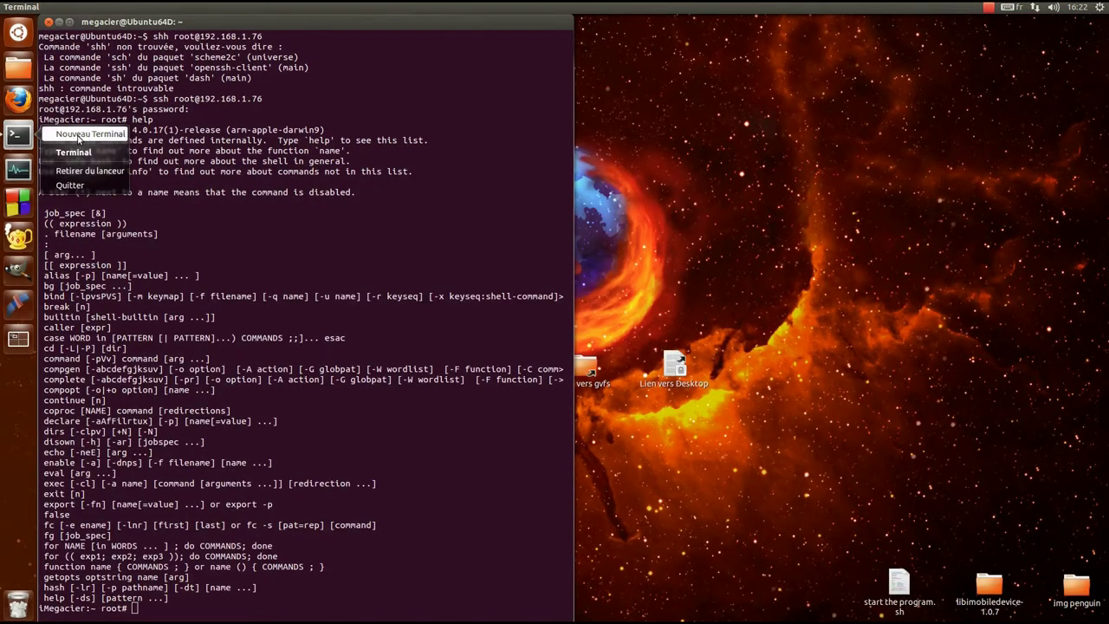
left_click(78, 135)
key("ctrl+super+Right")
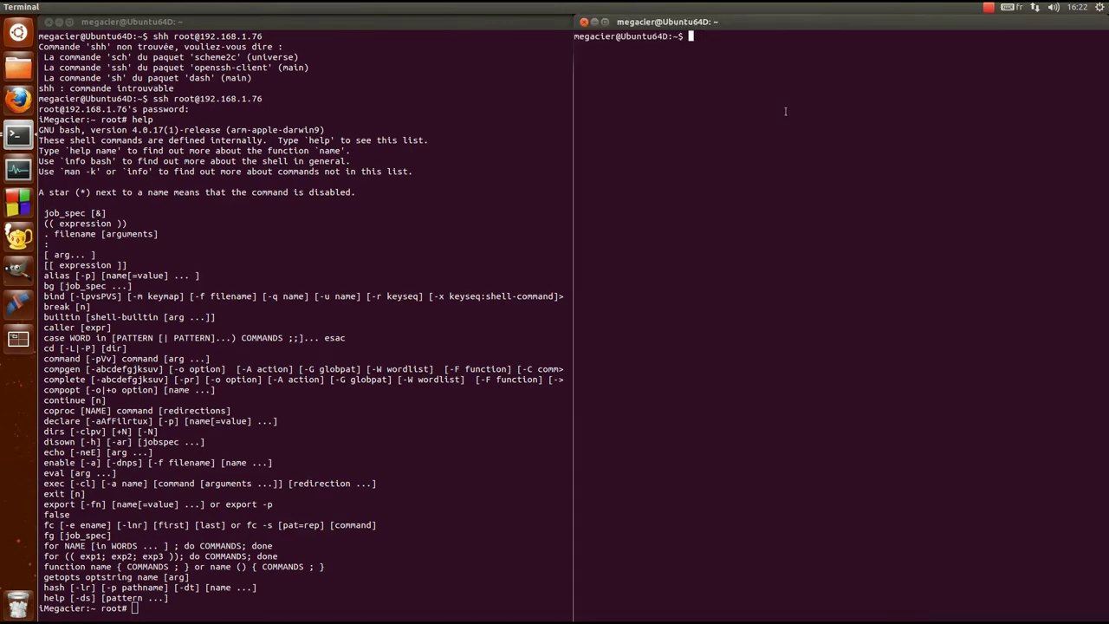
type("help")
key("Return")
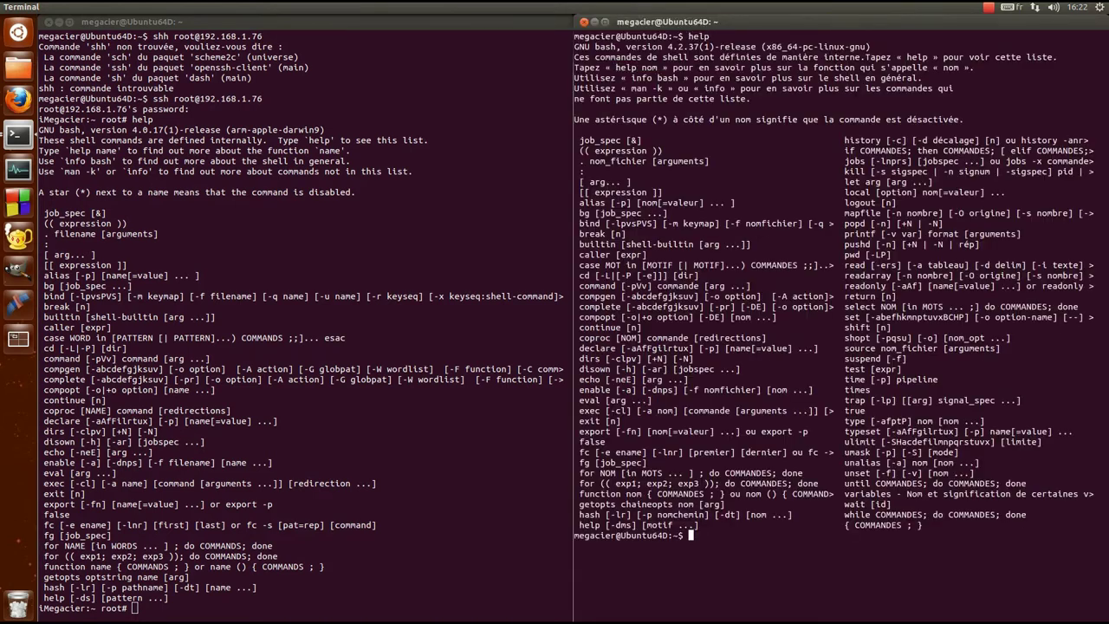
Step: Compare both help lists, close the local terminal and maximize the one connected to the device
left_click(382, 233)
left_click(699, 386)
left_click(585, 21)
left_click_drag(522, 22, 346, 4)
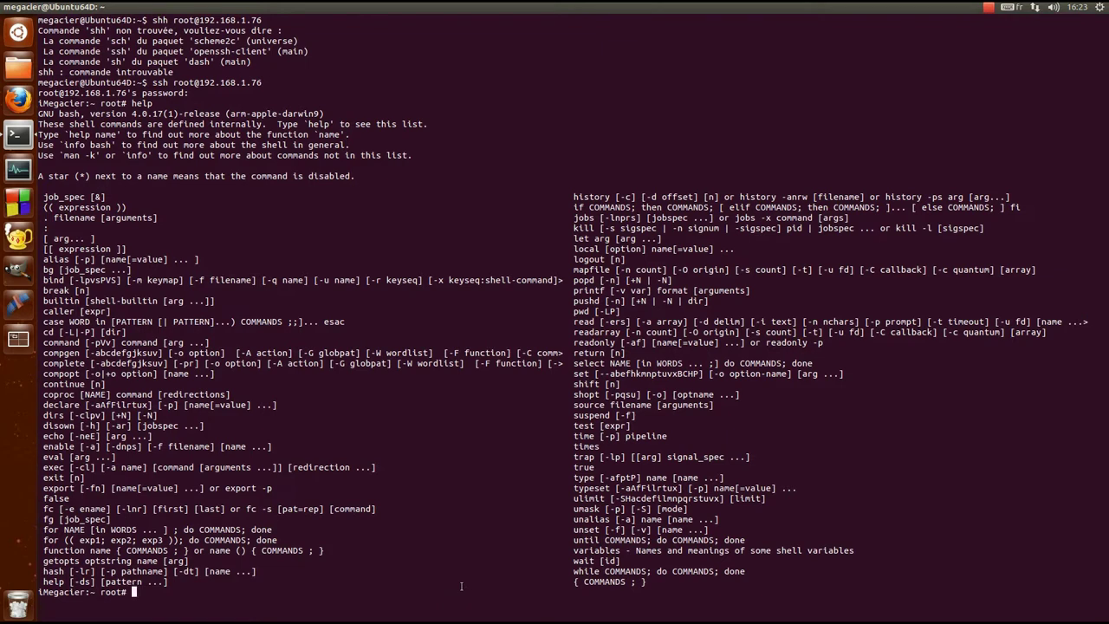
Step: List the contents of root's home folder on the device with ls
type("ls")
key("Return")
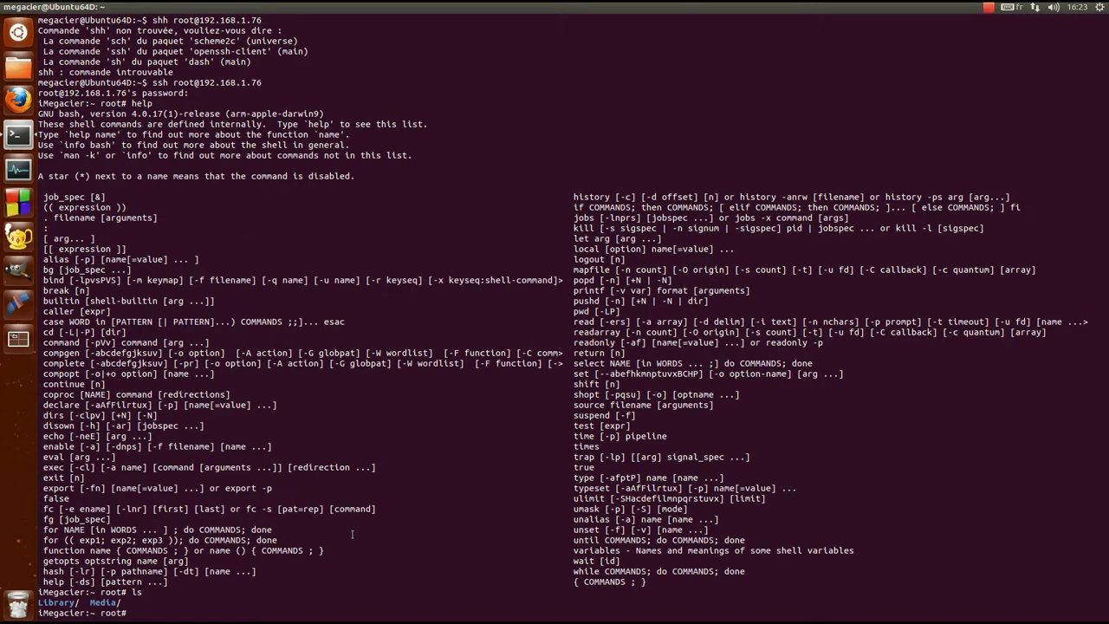
left_click_drag(568, 229, 601, 228)
left_click_drag(596, 311, 542, 363)
left_click(542, 363)
Step: Restore the terminal to its smaller size and end the device's SSH session with exit
double_click(319, 12)
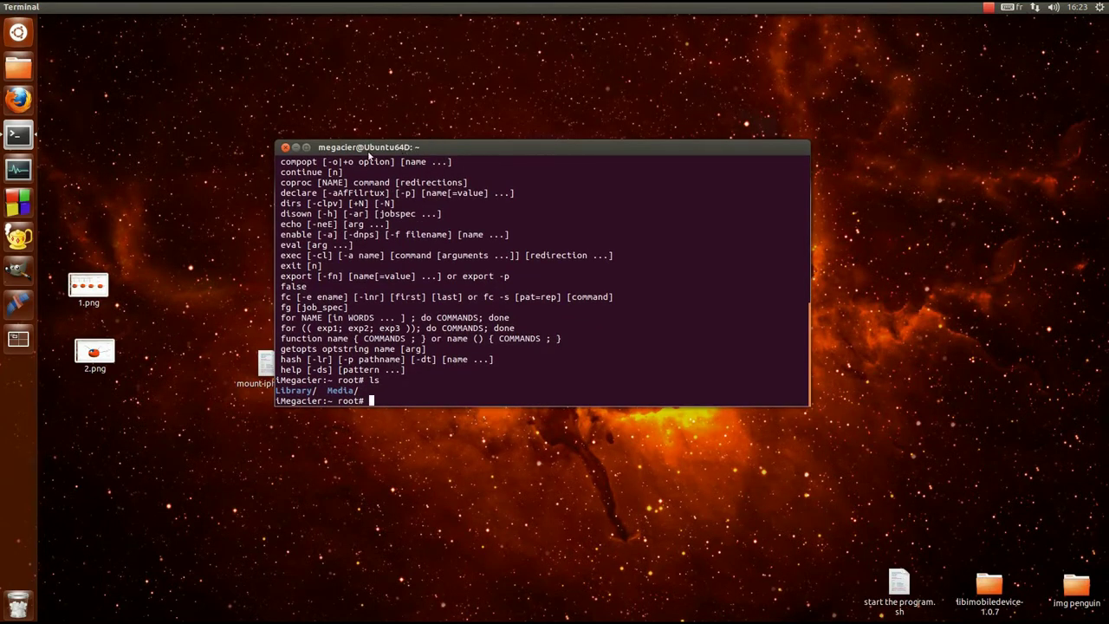
left_click(285, 147)
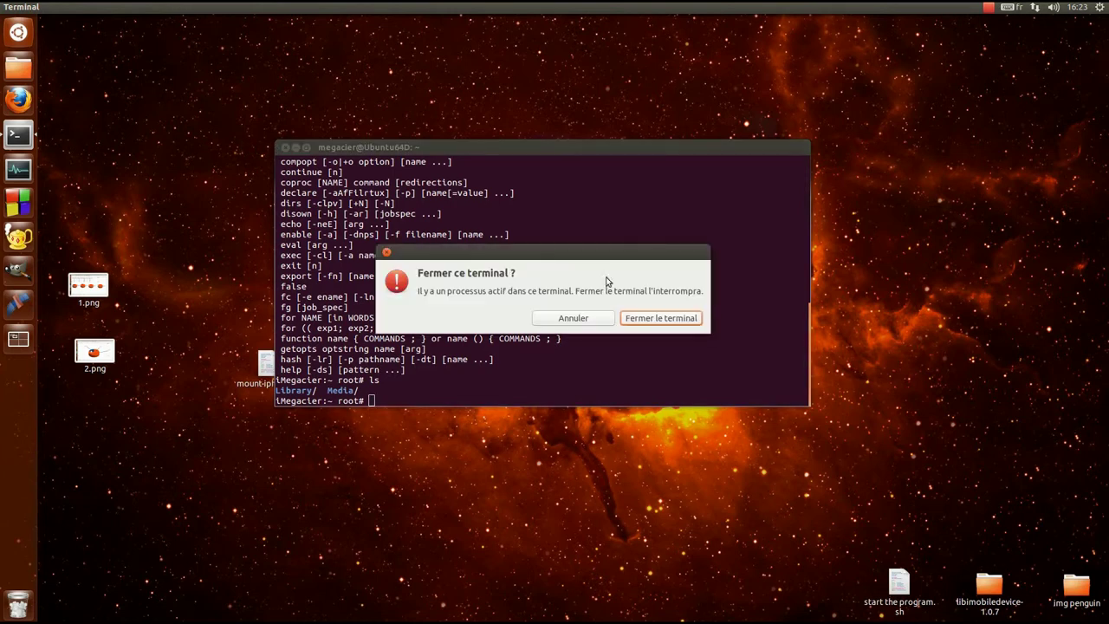
key("Escape")
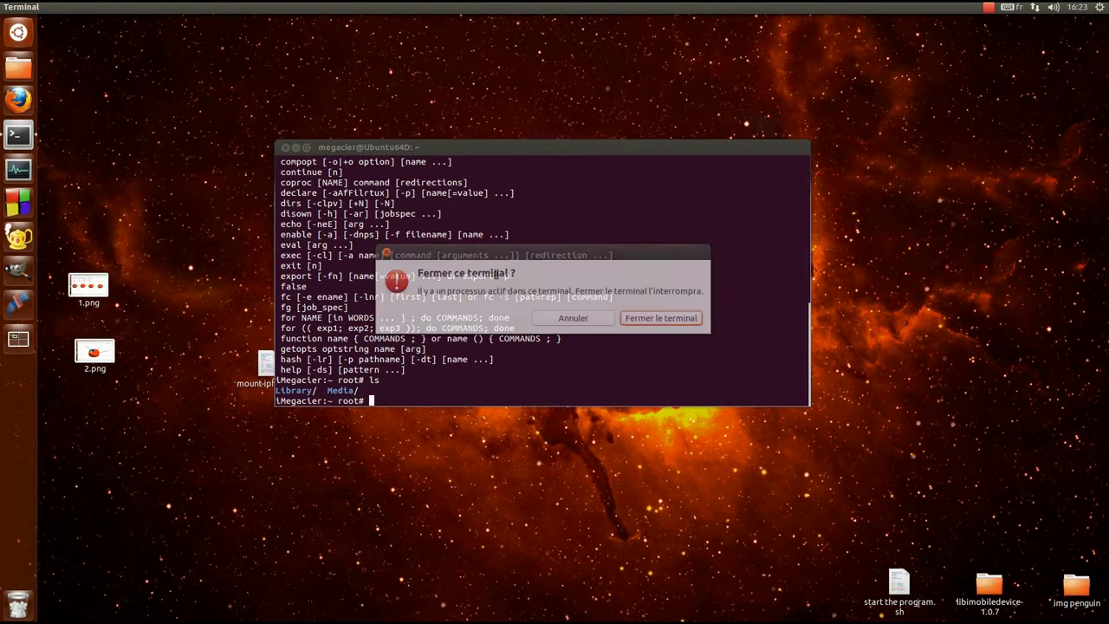
type("exit")
key("Return")
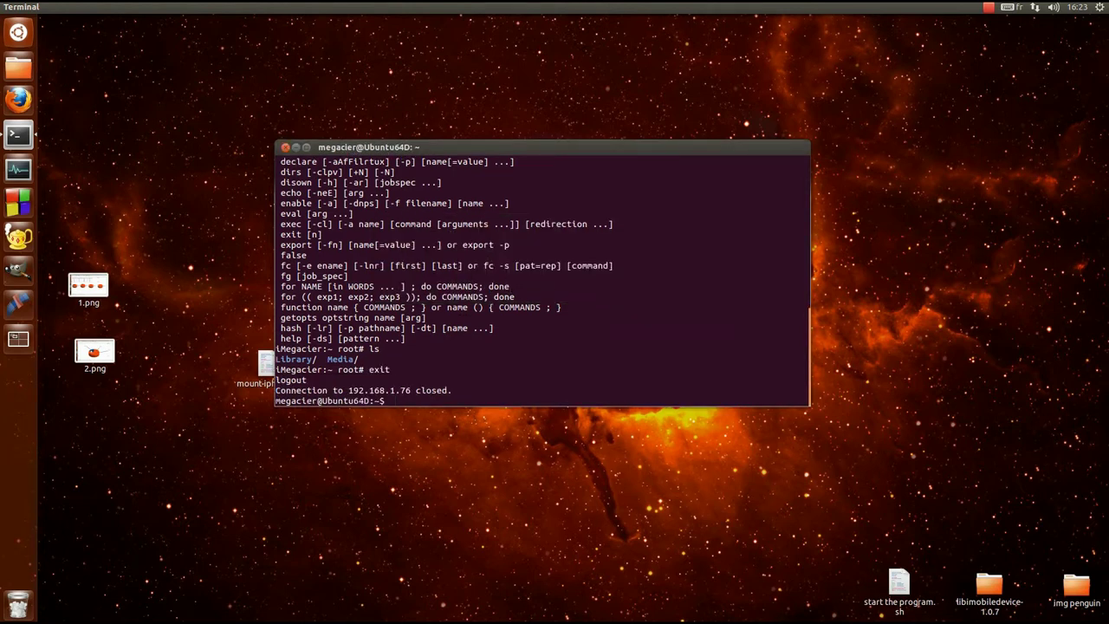
Step: Highlight the disconnection line in the terminal, clear the selection and close the local shell with exit
left_click_drag(330, 379, 501, 390)
left_click(502, 389)
type("exit")
key("Return")
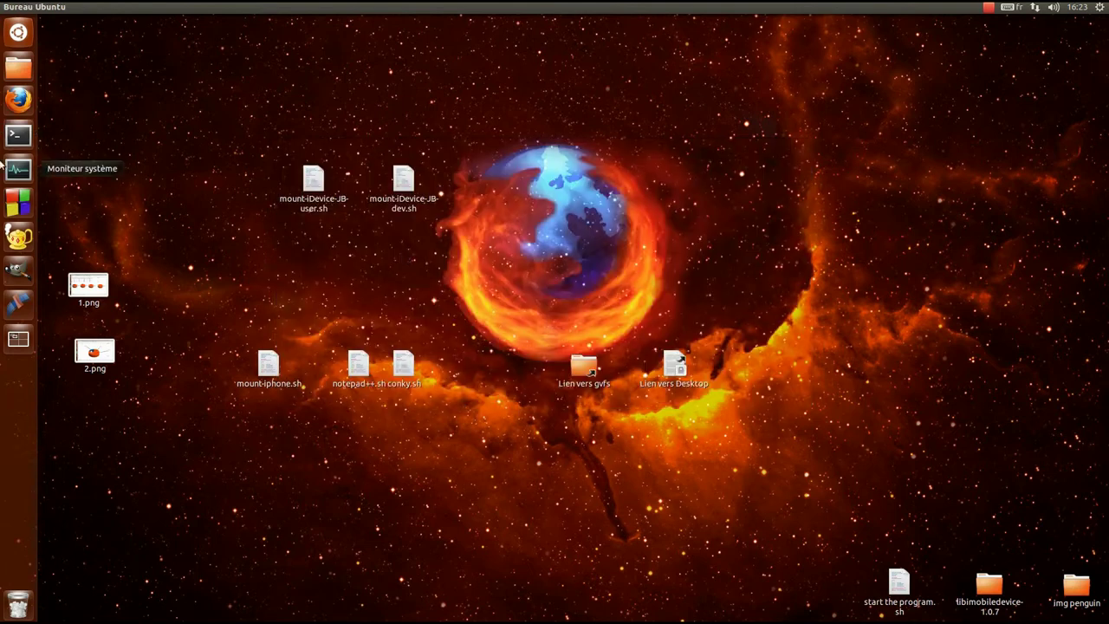
Step: Search the installed applications for ftp, open FileZilla and maximize its window
left_click(18, 32)
type("F")
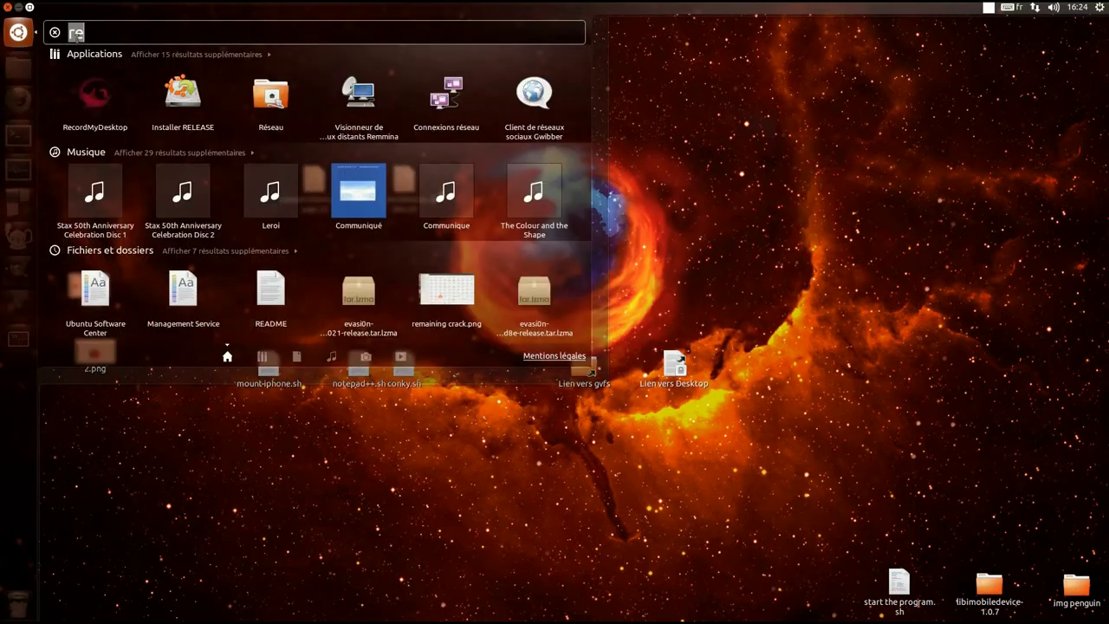
type("tp")
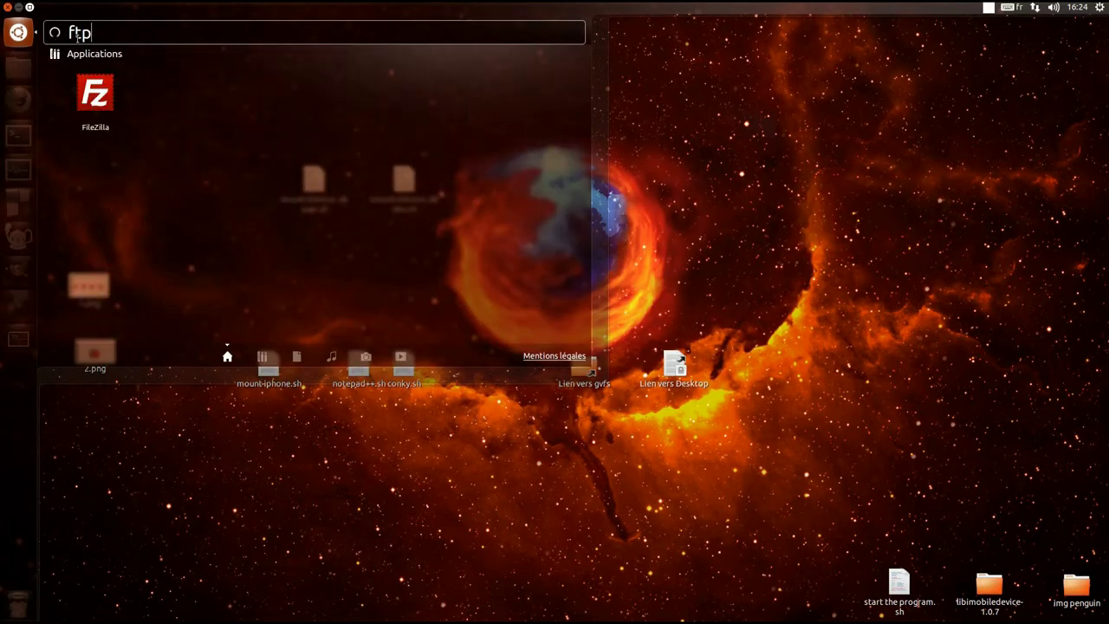
left_click(103, 121)
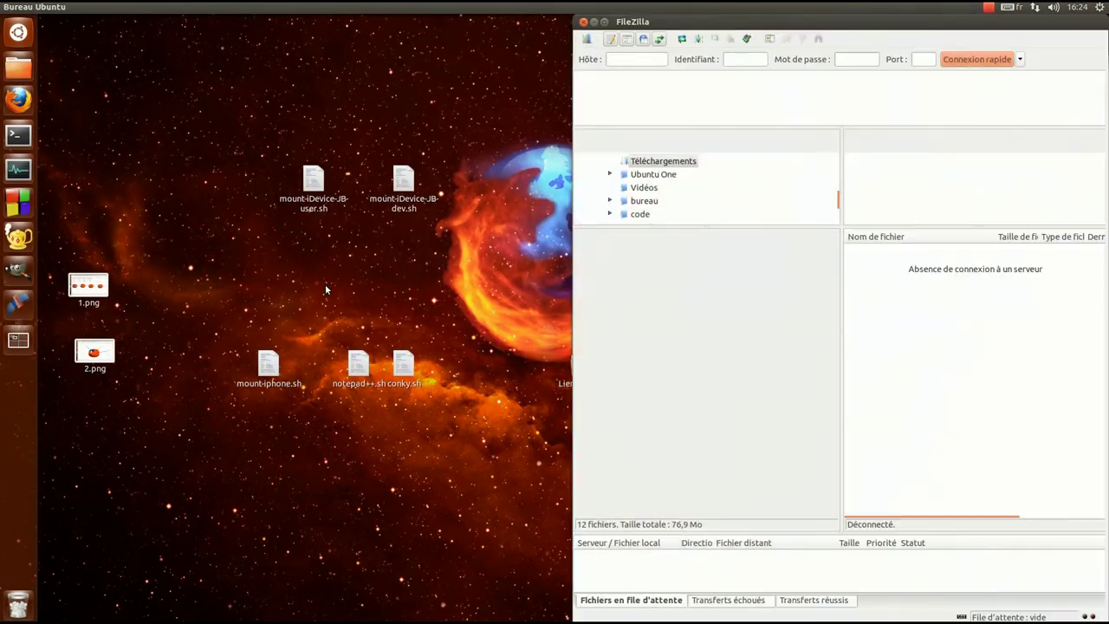
double_click(722, 22)
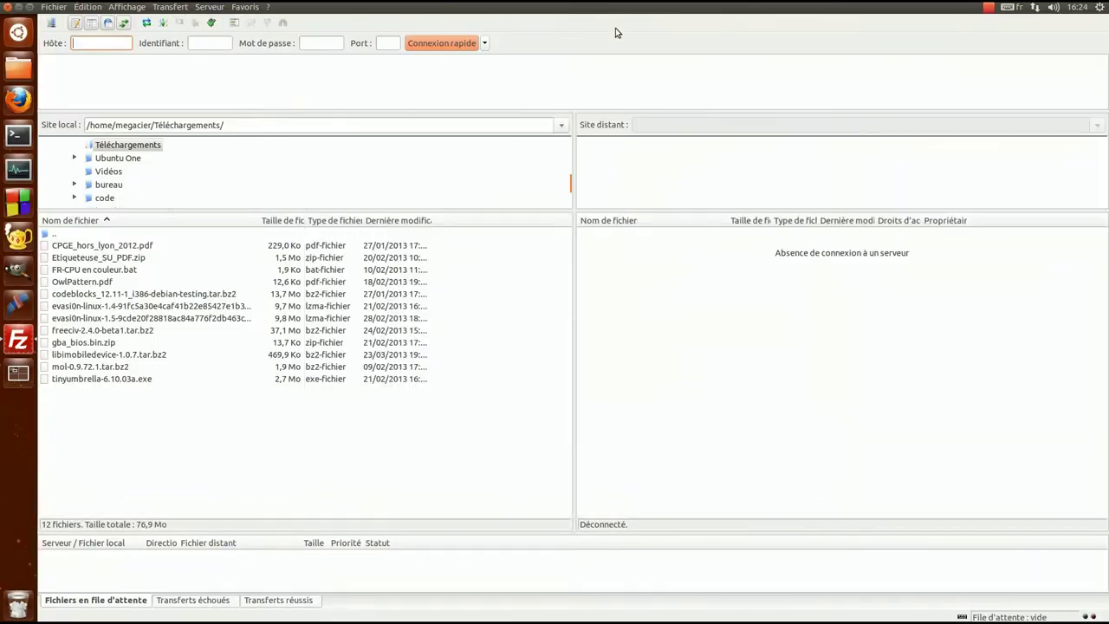
Step: Open the Site Manager and point out the saved site's SFTP protocol, host 192.168.1.76, root login and password field
left_click(484, 42)
left_click(295, 102)
left_click(51, 23)
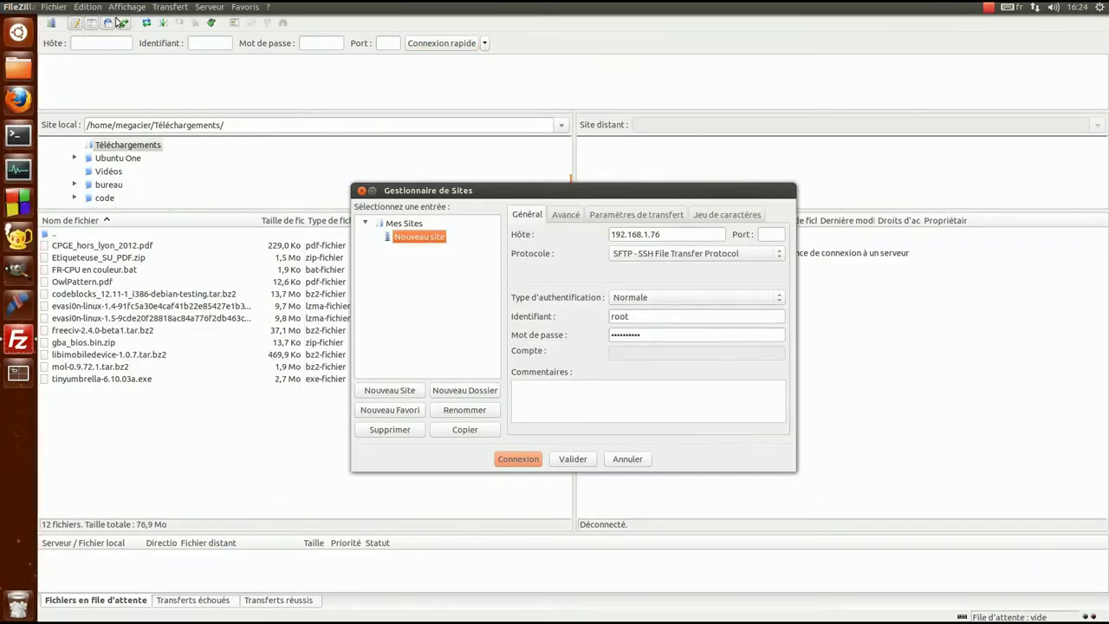
left_click(664, 254)
left_click(664, 234)
left_click_drag(664, 234, 570, 236)
left_click_drag(646, 316, 496, 319)
left_click(637, 334)
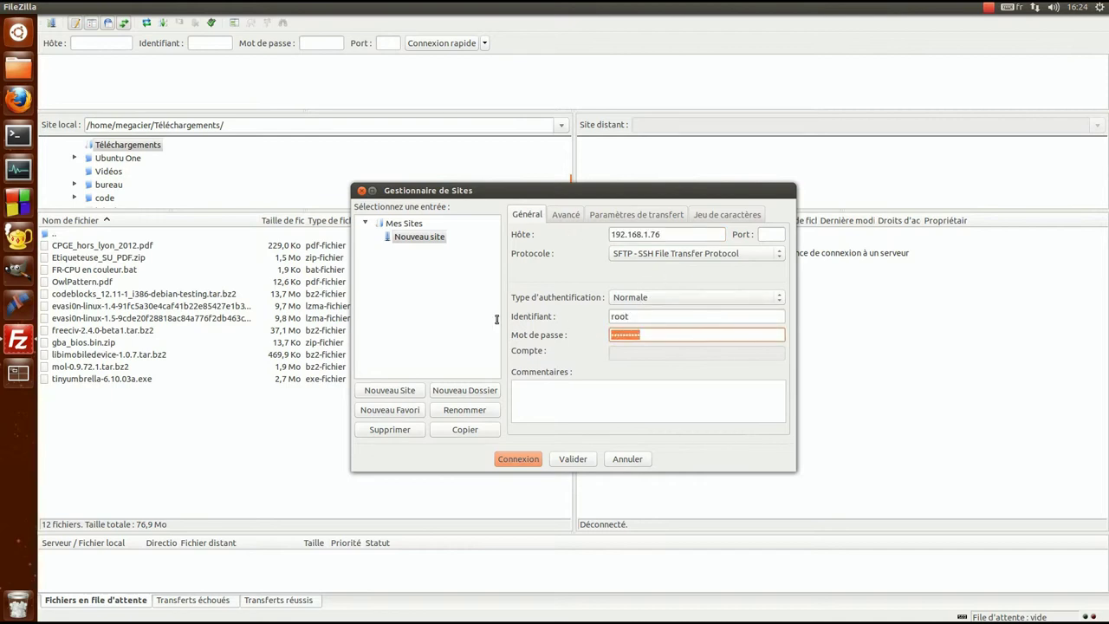
Step: Connect to the saved site, approving its unknown host key, and open the device's root folder /
left_click(502, 463)
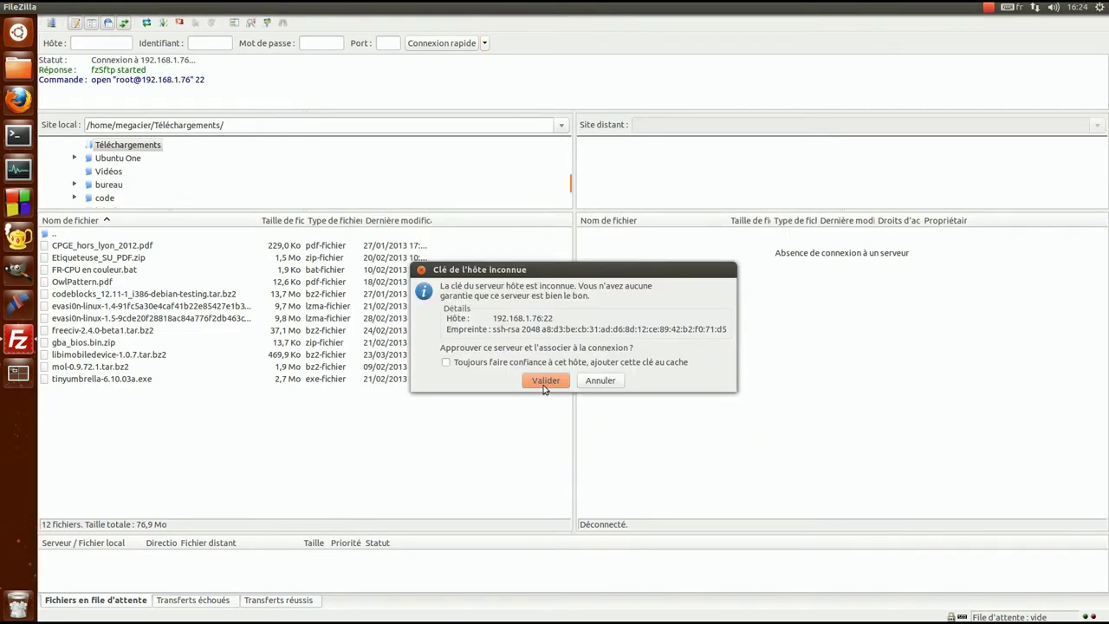
left_click(543, 386)
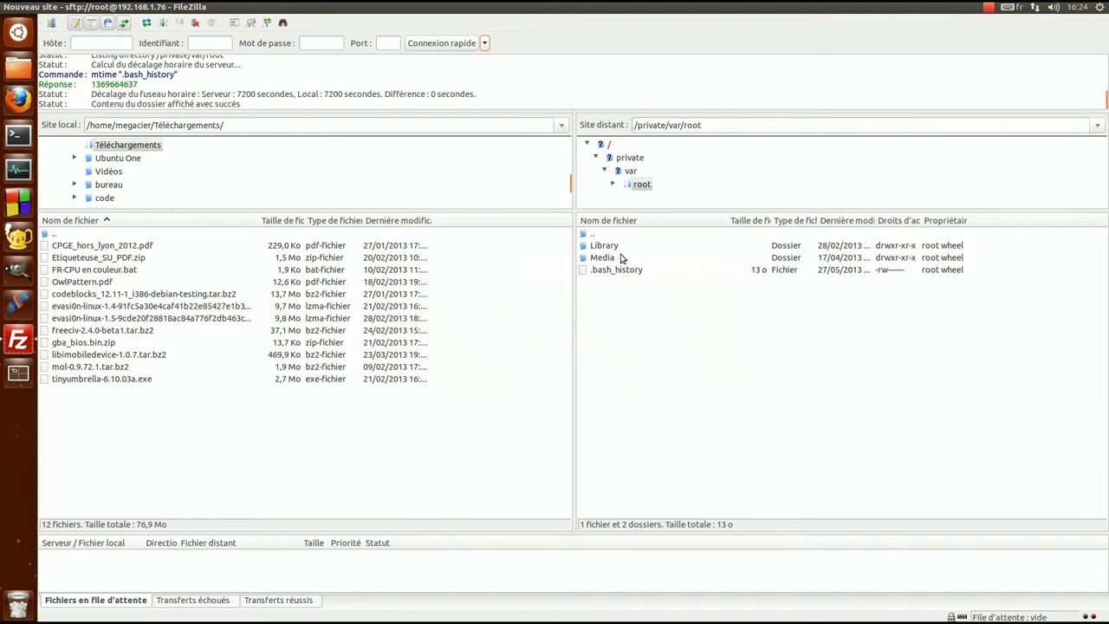
left_click(620, 248)
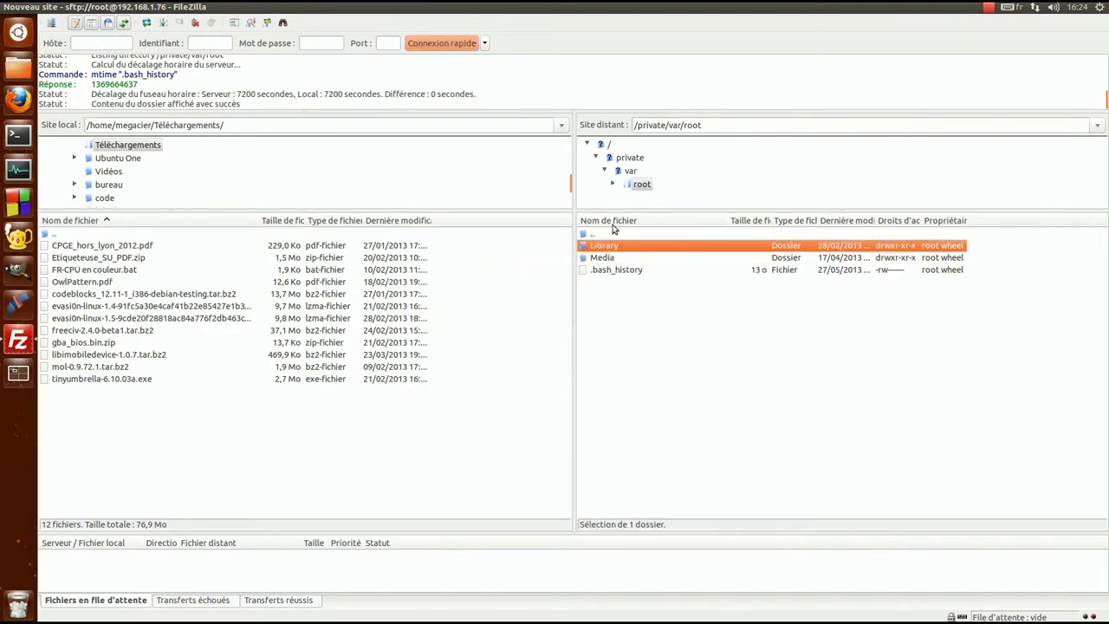
left_click(609, 144)
Step: Widen the remote file list's Propriétaire/Groupe column and open the var folder
left_click(652, 393)
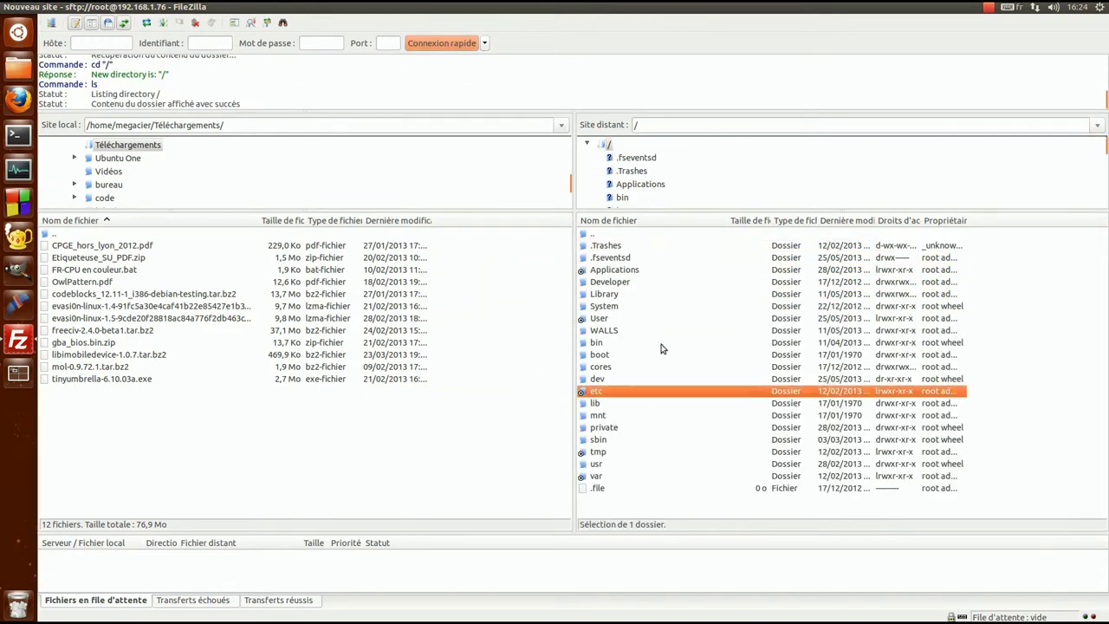
left_click(629, 453)
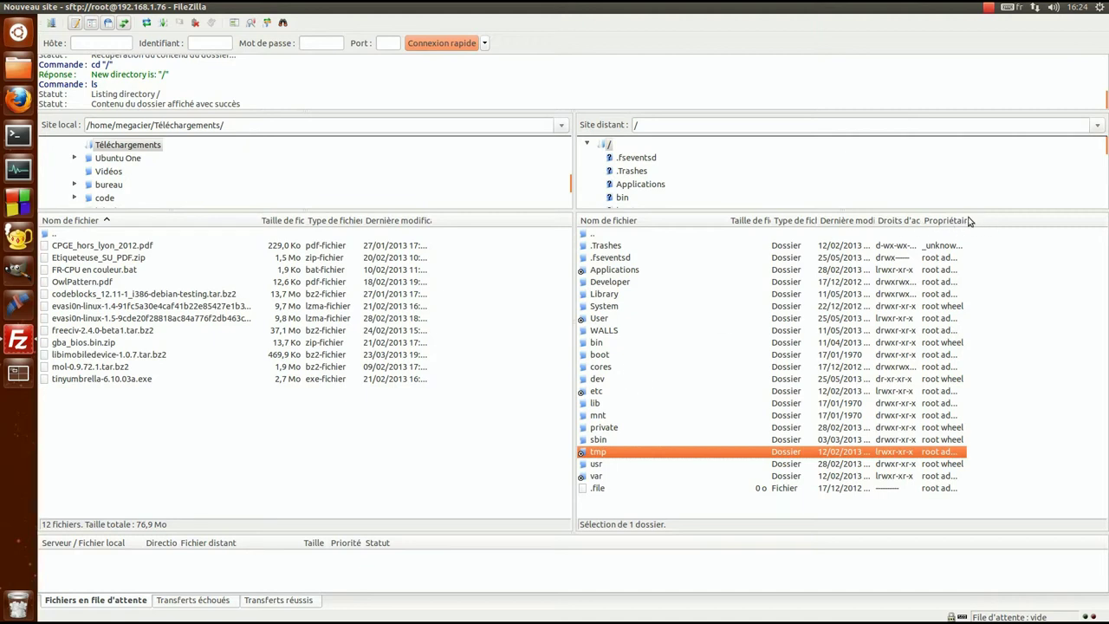
left_click_drag(968, 220, 1052, 218)
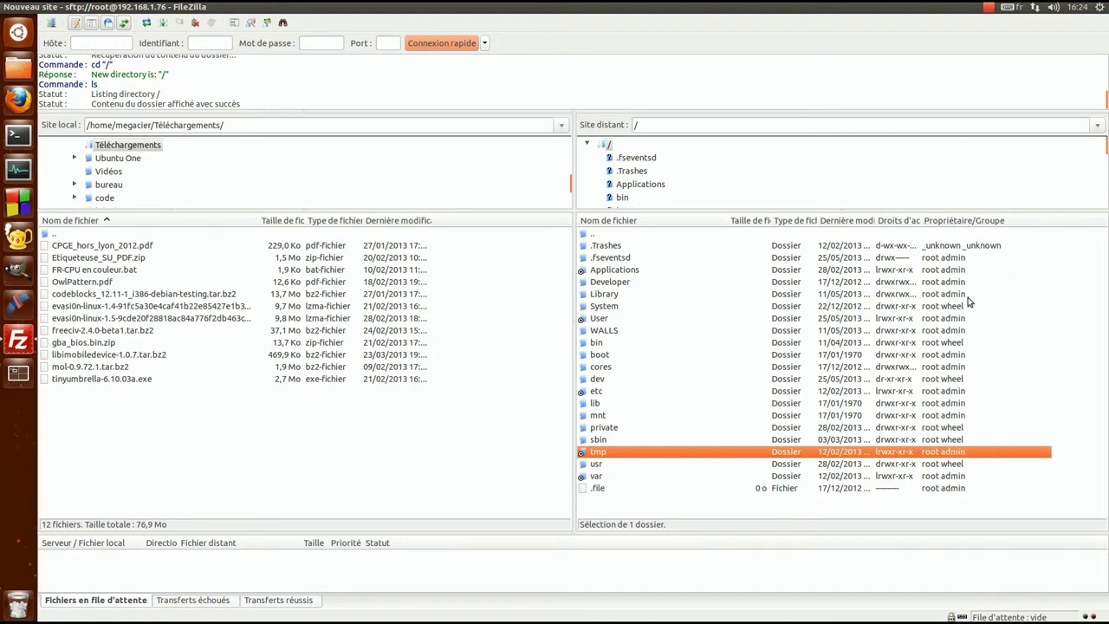
left_click(756, 353)
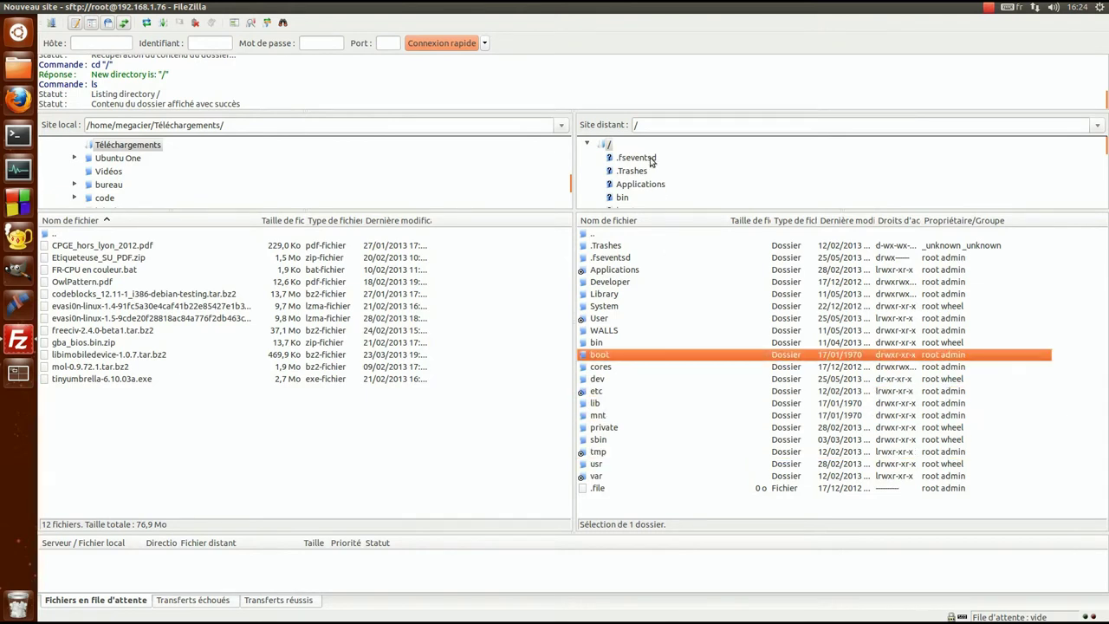
double_click(610, 475)
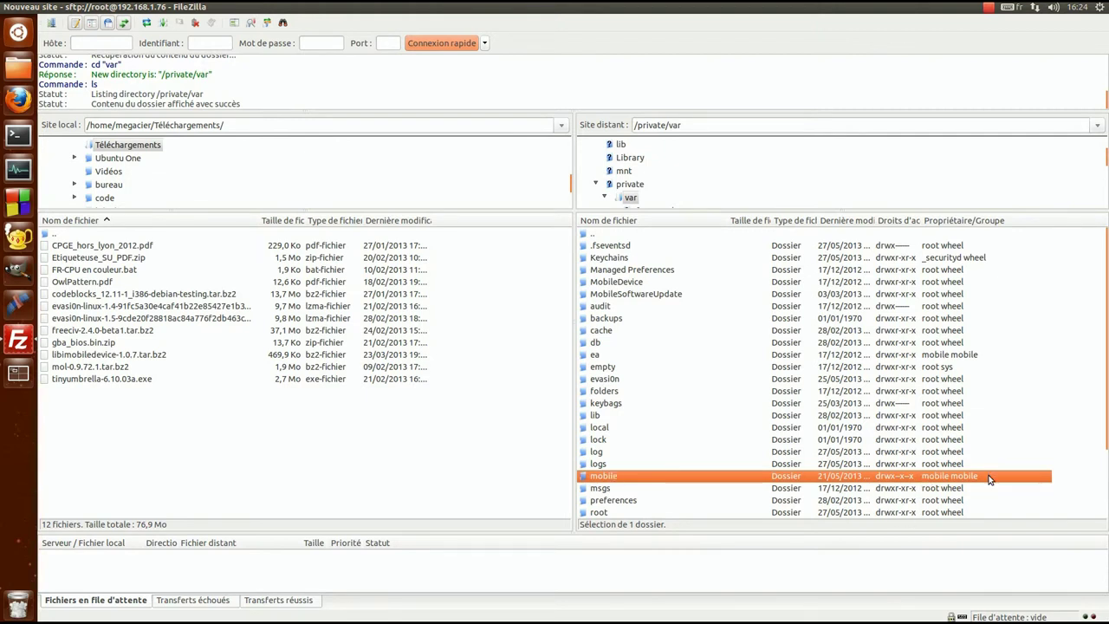
Step: Browse the remote /private/var tree through logs and Managed Preferences to the mobile folder's contents
double_click(708, 483)
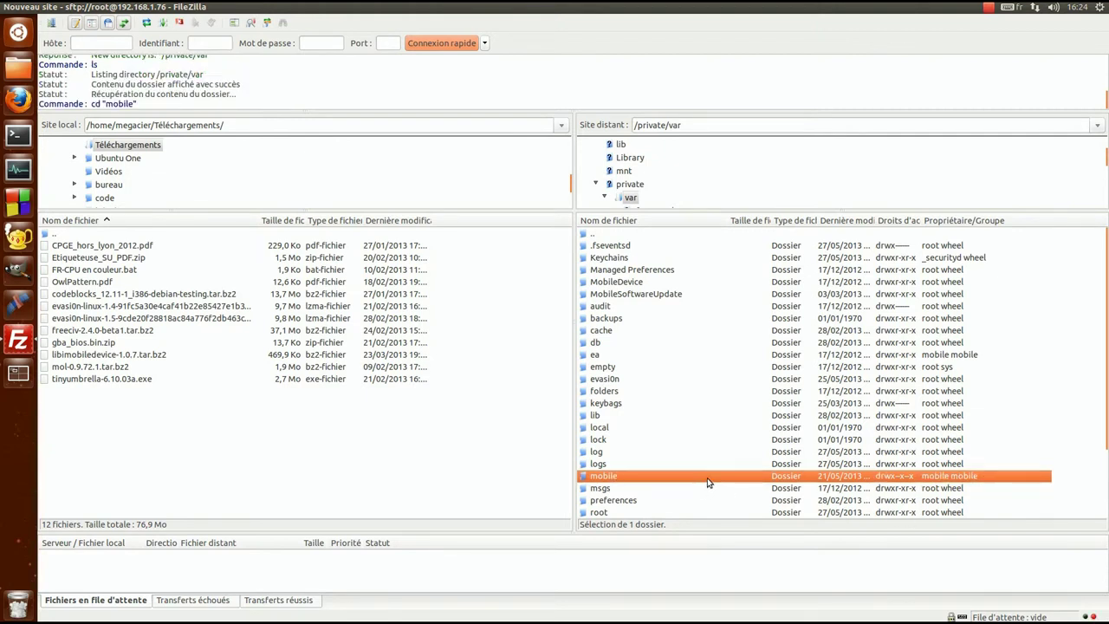
left_click(641, 147)
left_click(641, 173)
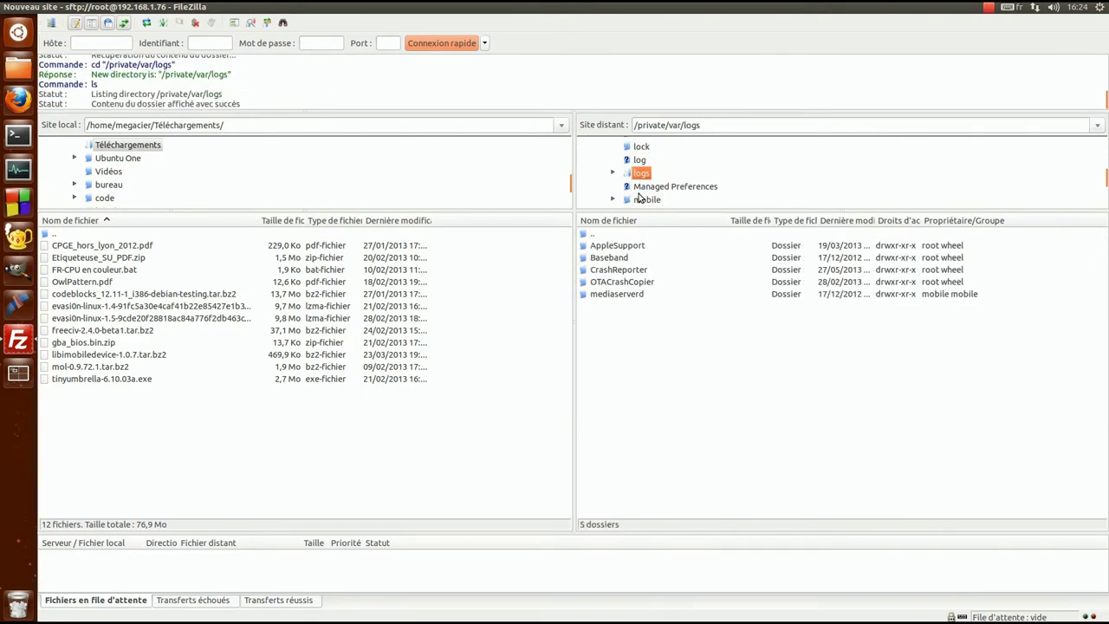
left_click(643, 199)
left_click(648, 187)
left_click(645, 199)
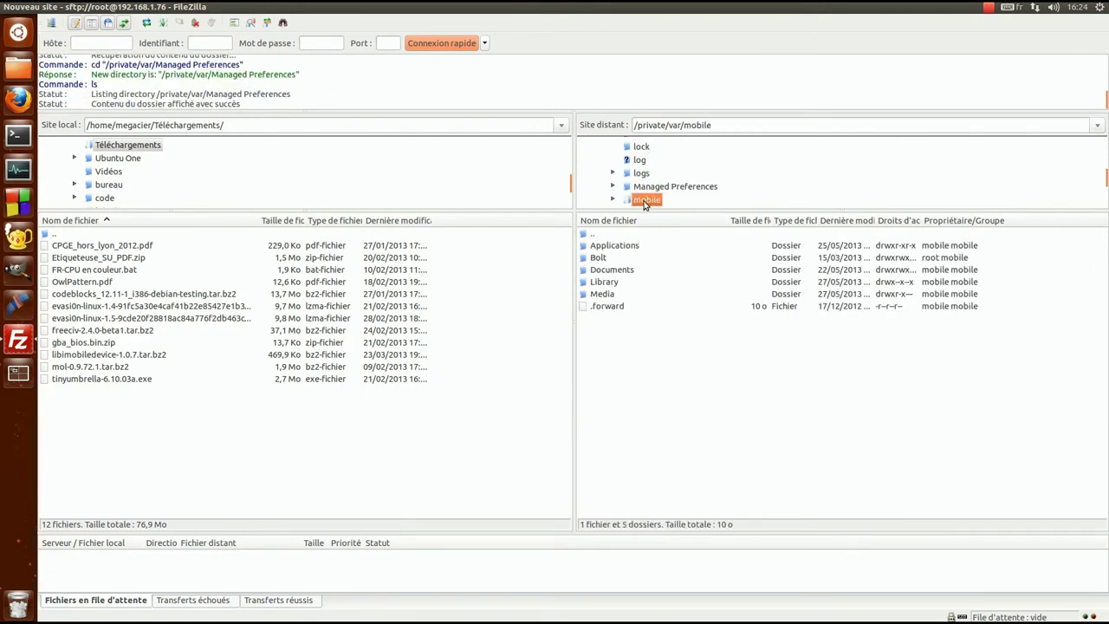
Step: Close the home folder window and FileZilla, and open a terminal from the desktop
left_click(8, 67)
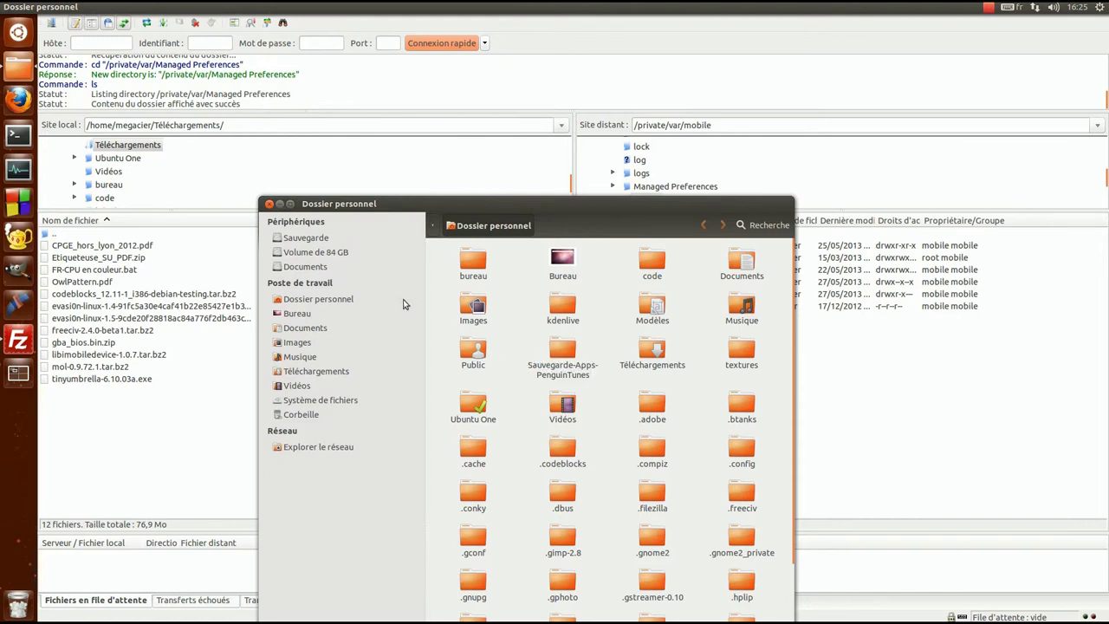
left_click(270, 204)
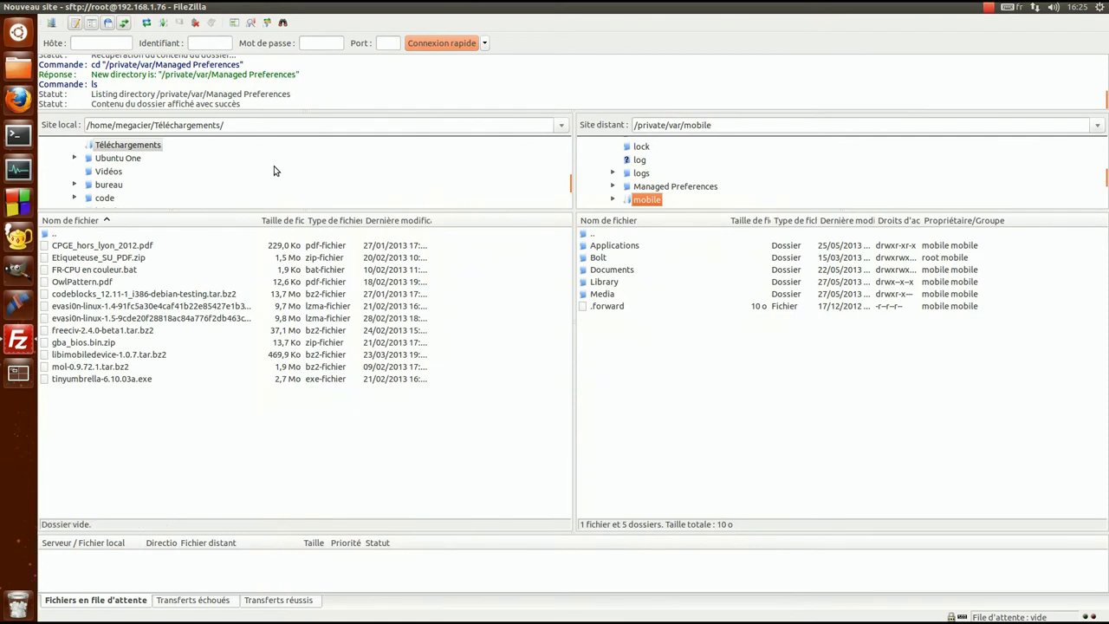
left_click(275, 171)
left_click_drag(375, 9, 556, 229)
left_click(379, 234)
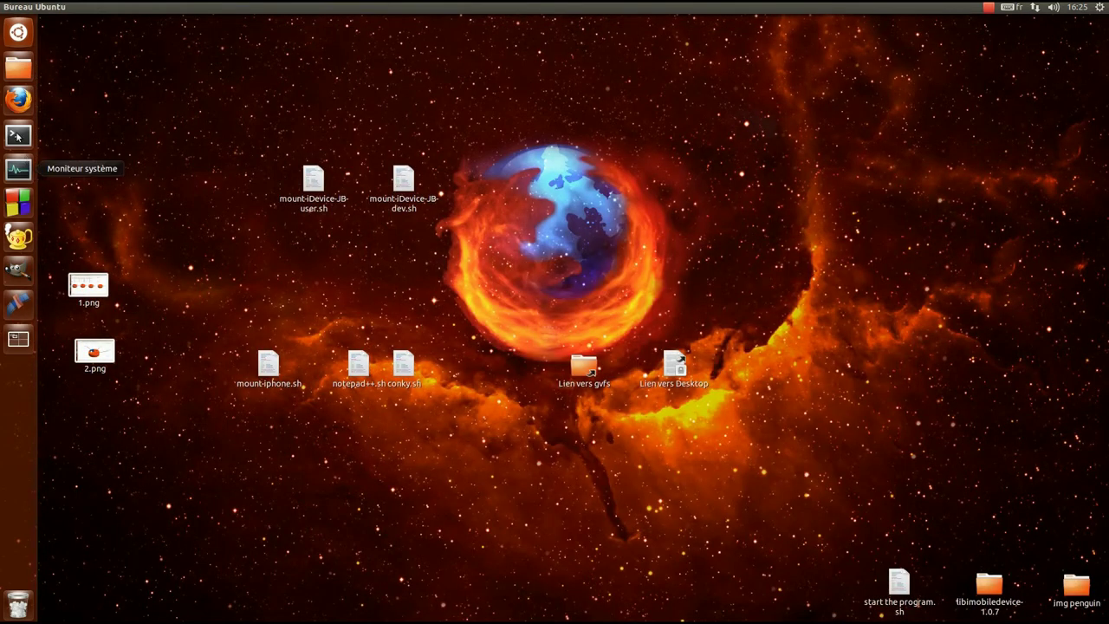
left_click(18, 135)
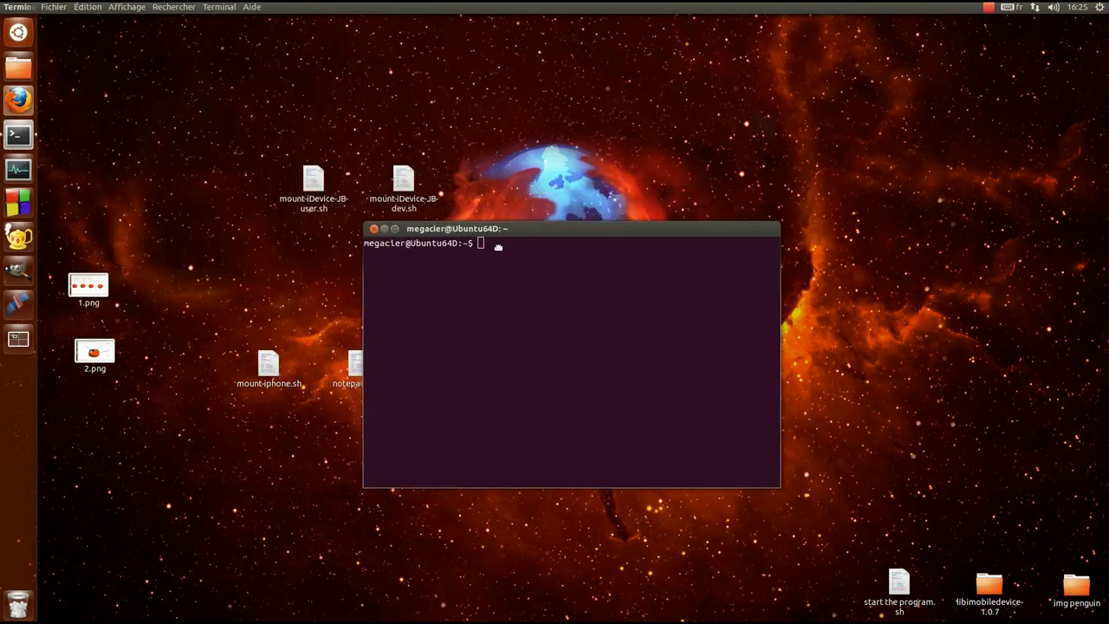
left_click(330, 209)
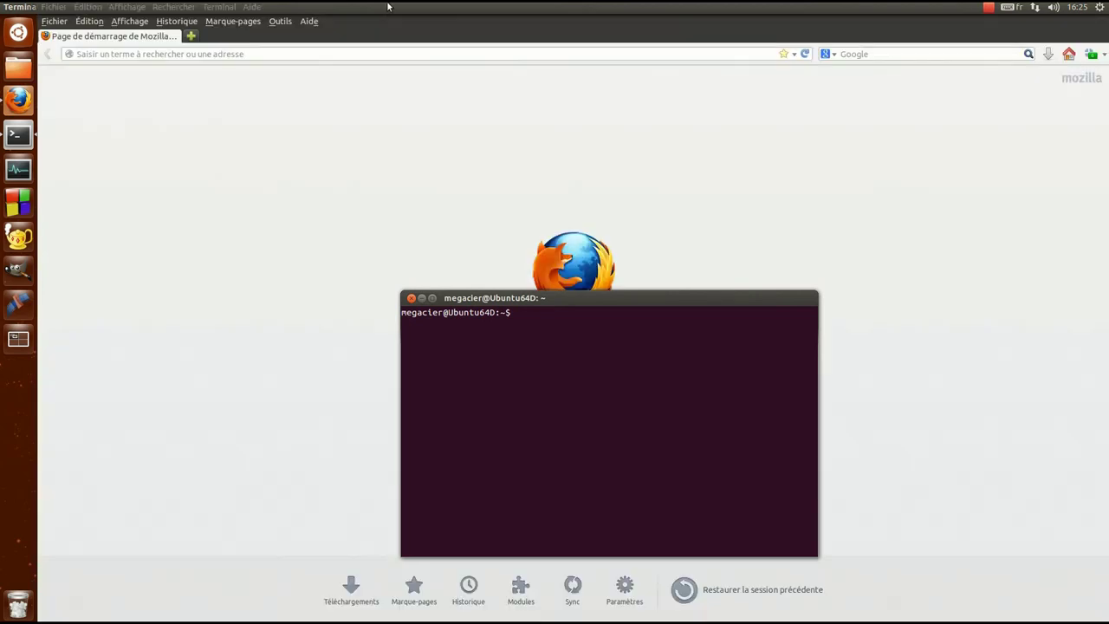
double_click(367, 30)
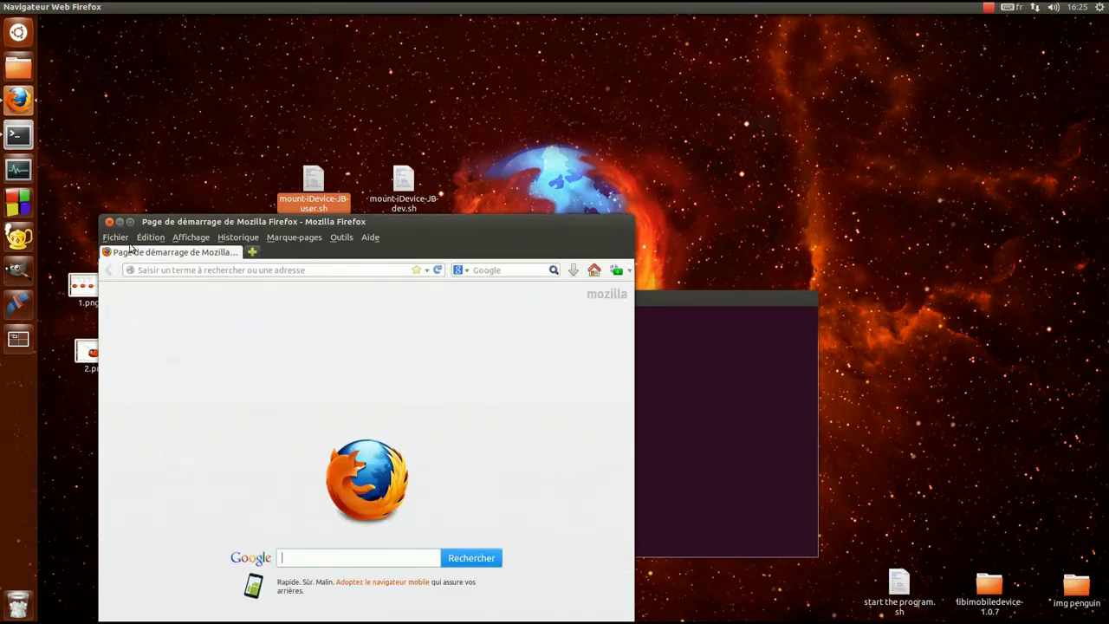
left_click(109, 222)
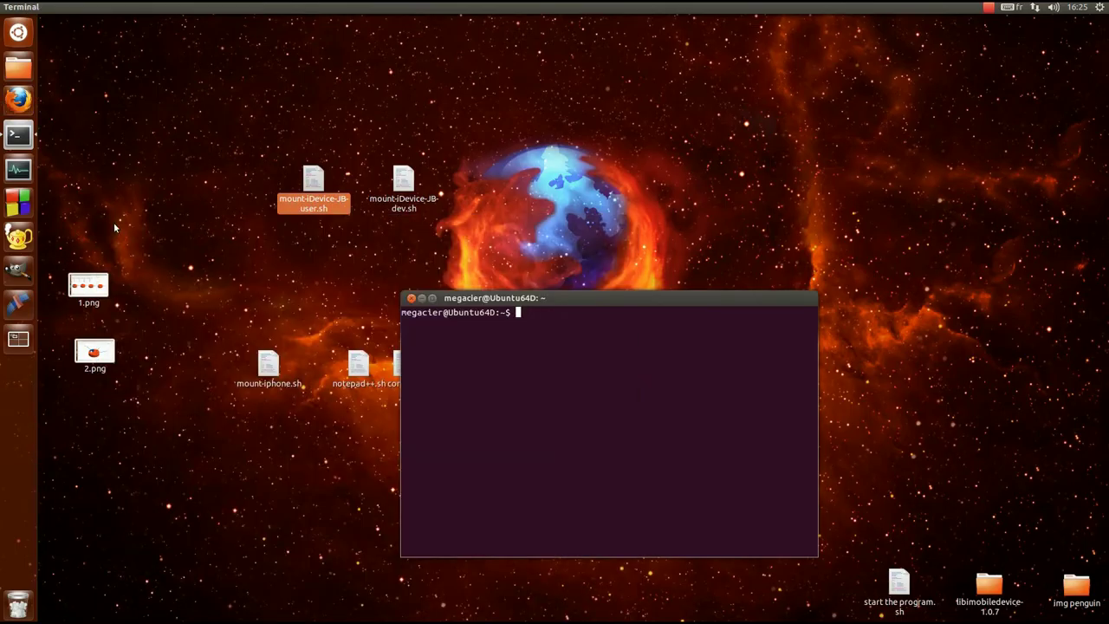
Step: List the USB serial numbers with lsusb -v | grep iSerial and copy the connected iOS device's serial
type("lsusb ")
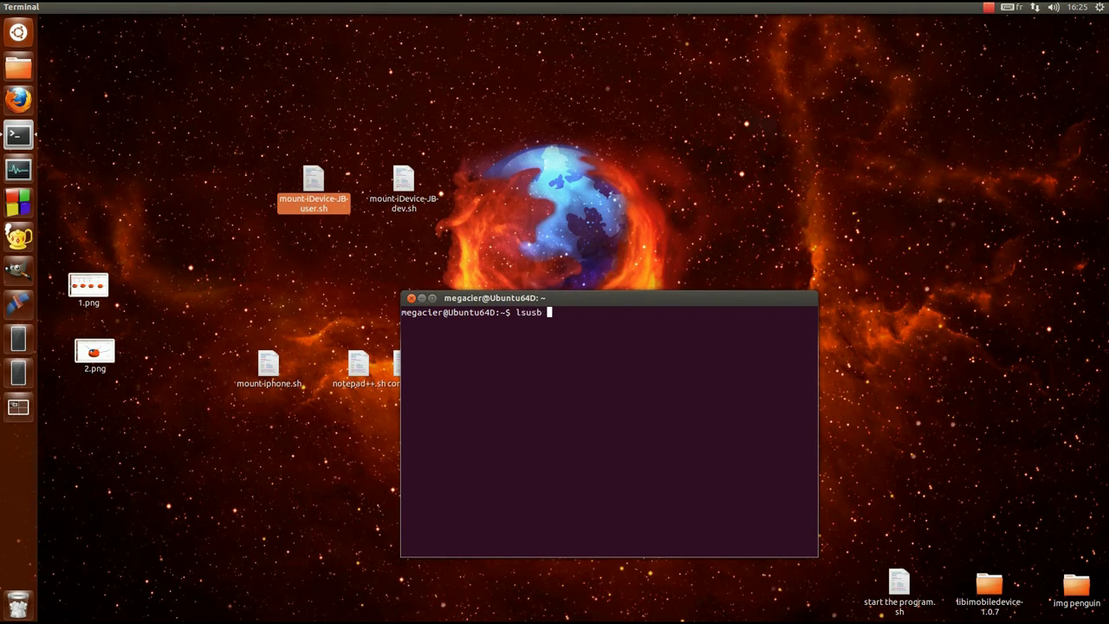
type("-v | grep iSerial")
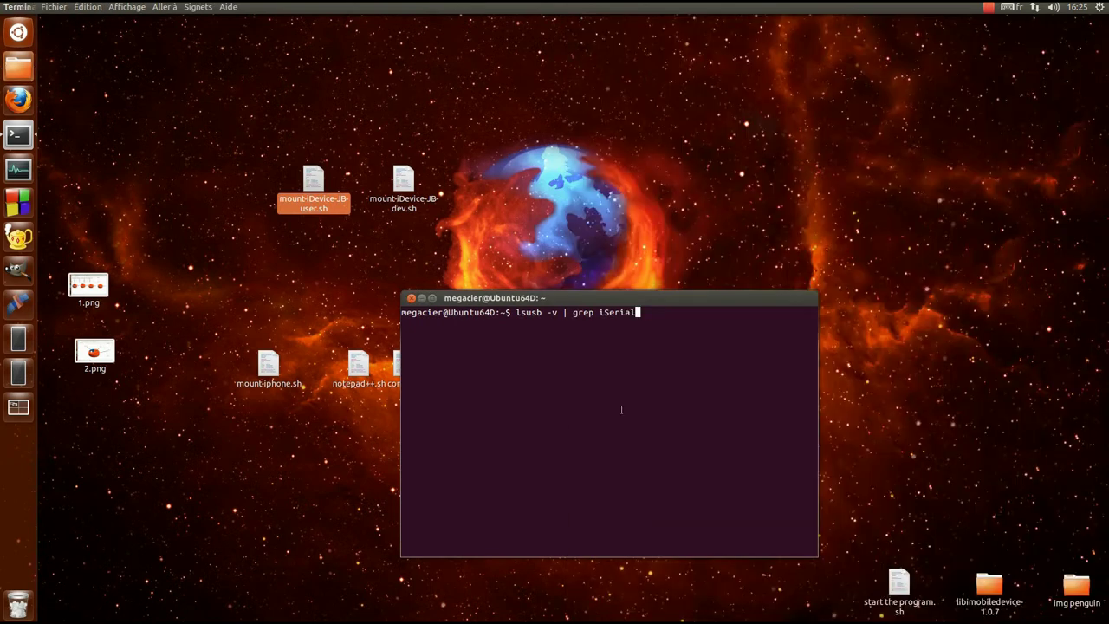
left_click(583, 21)
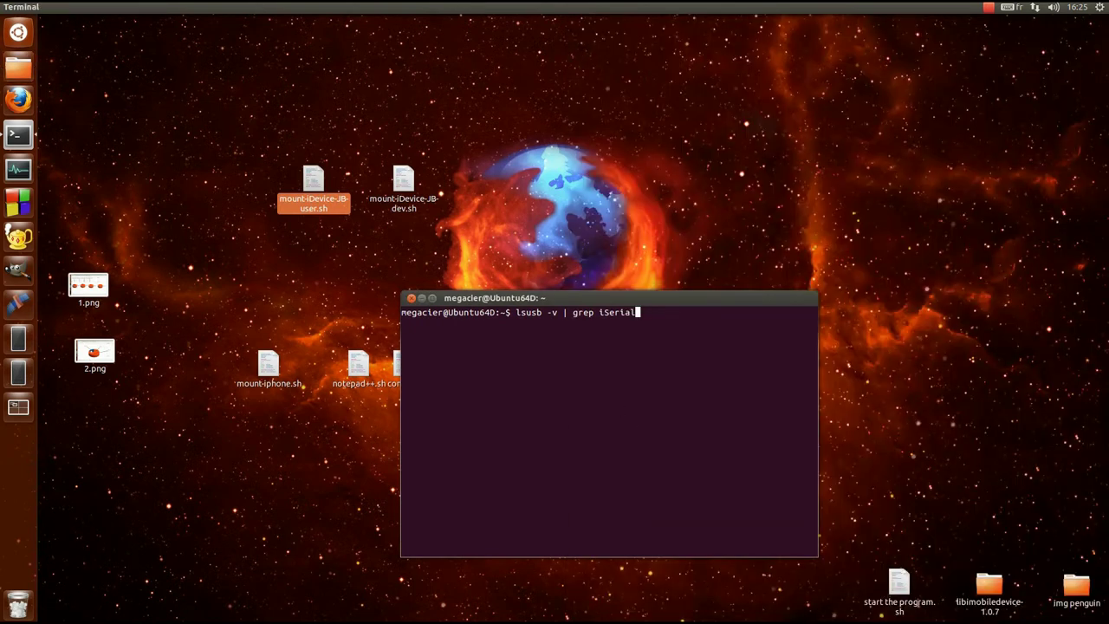
key("Return")
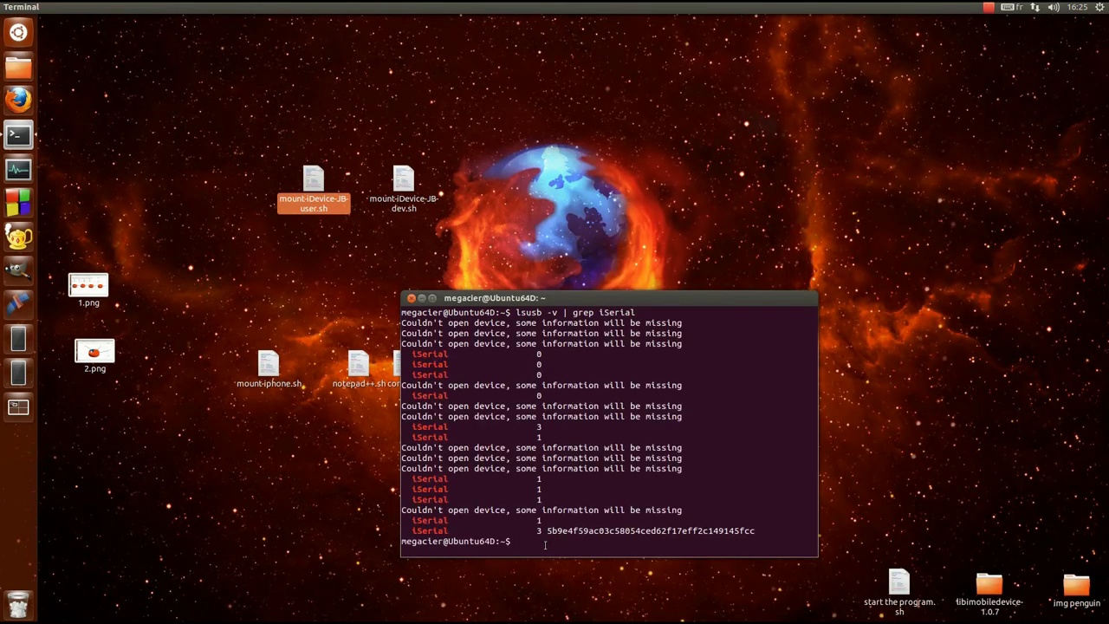
left_click_drag(548, 531, 743, 531)
right_click(741, 530)
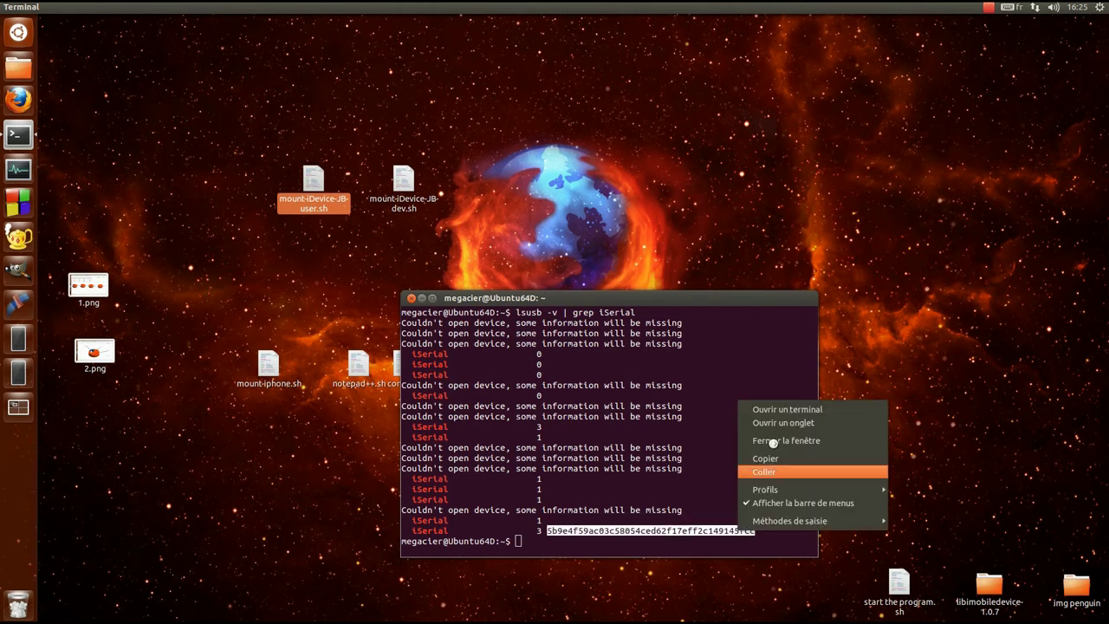
left_click(772, 462)
left_click(600, 530)
Step: Mount the jailbroken device with gvfs-mount afc://, its copied serial and :2, and look for its network entry in the file manager
type("gvf")
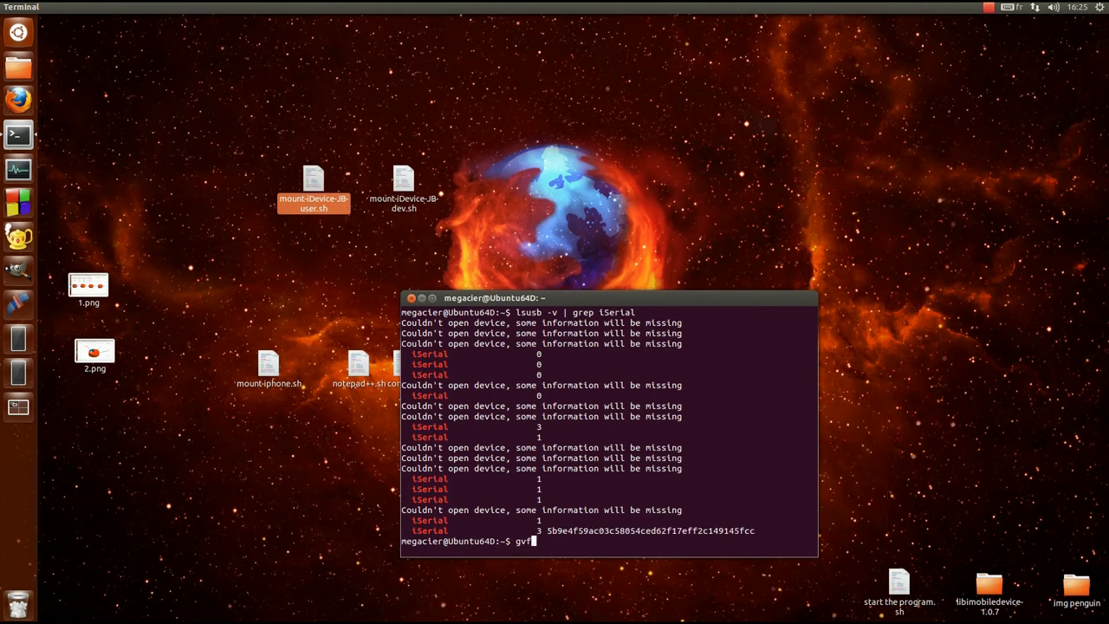
type("s-mount afc")
type(":/:")
type("//")
right_click(646, 485)
left_click(709, 563)
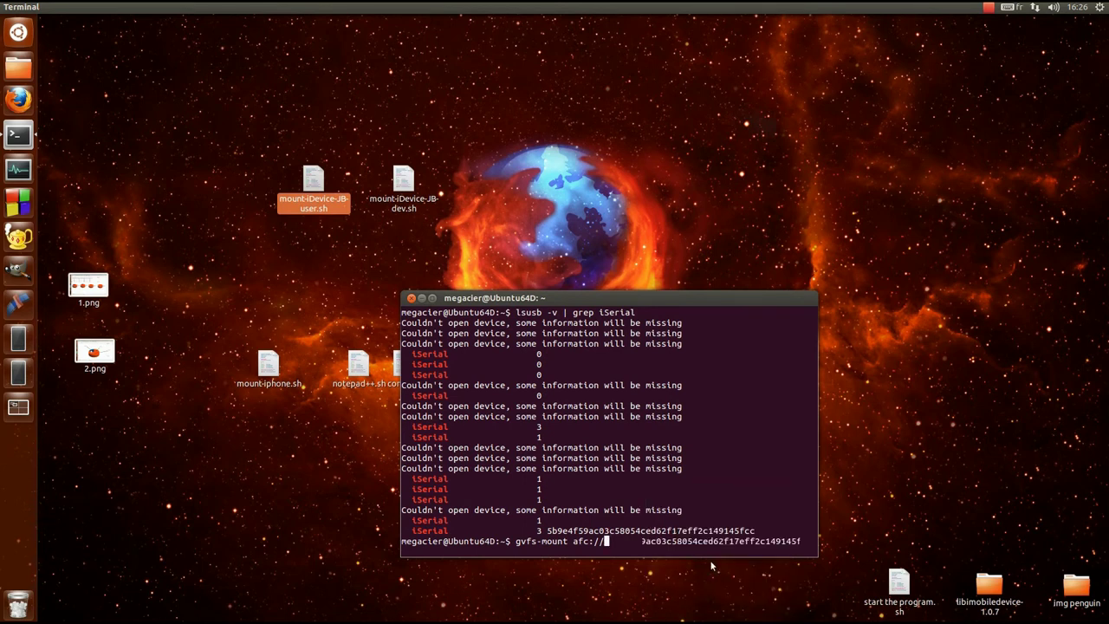
type("2f17eff2c149145fcc:2")
double_click(580, 302)
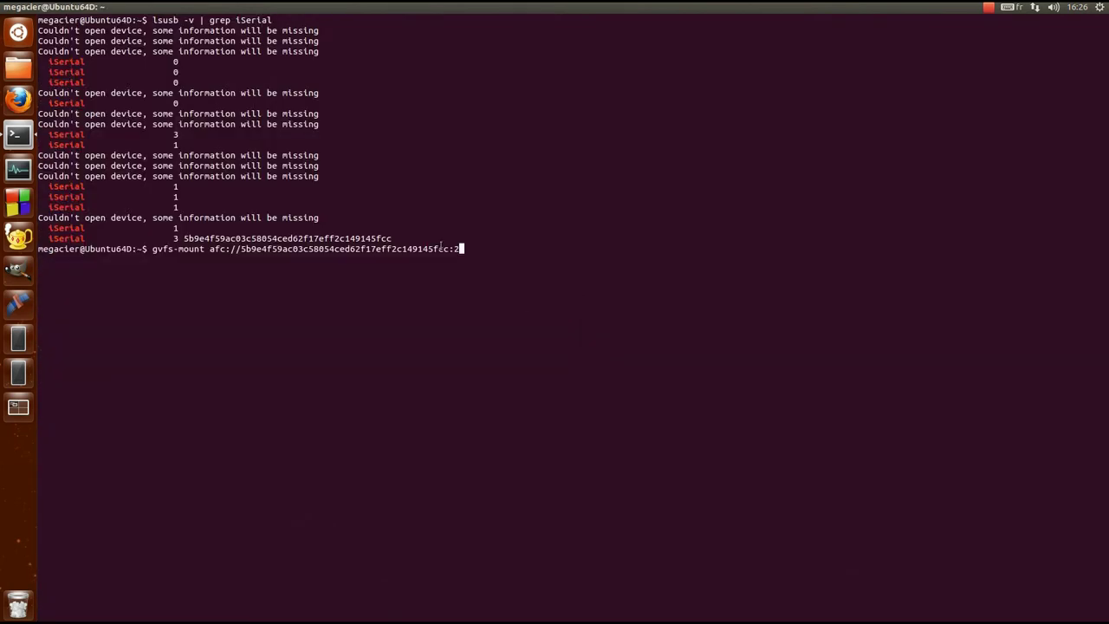
key("Return")
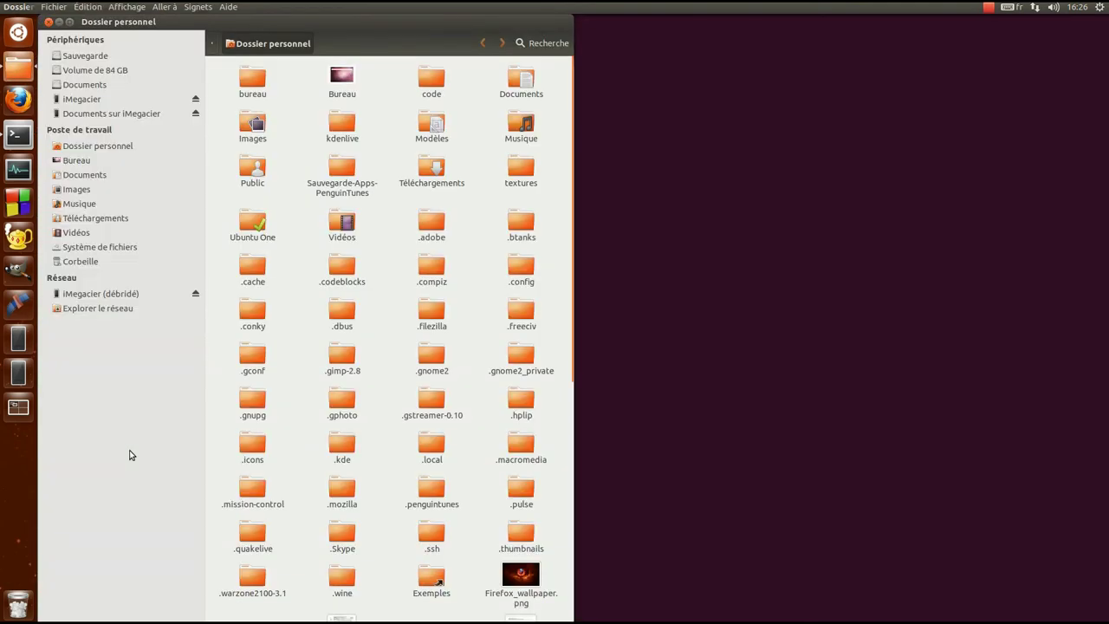
left_click(132, 298)
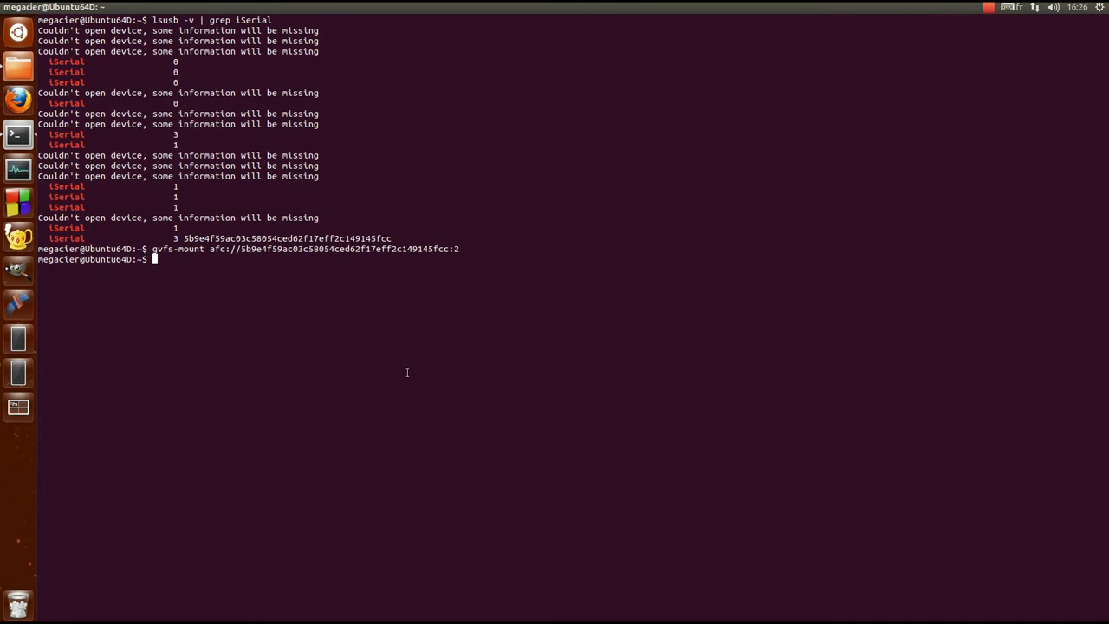
Step: Unmount the jailbroken device by rerunning the previous gvfs-mount command with the -u option
key("Up")
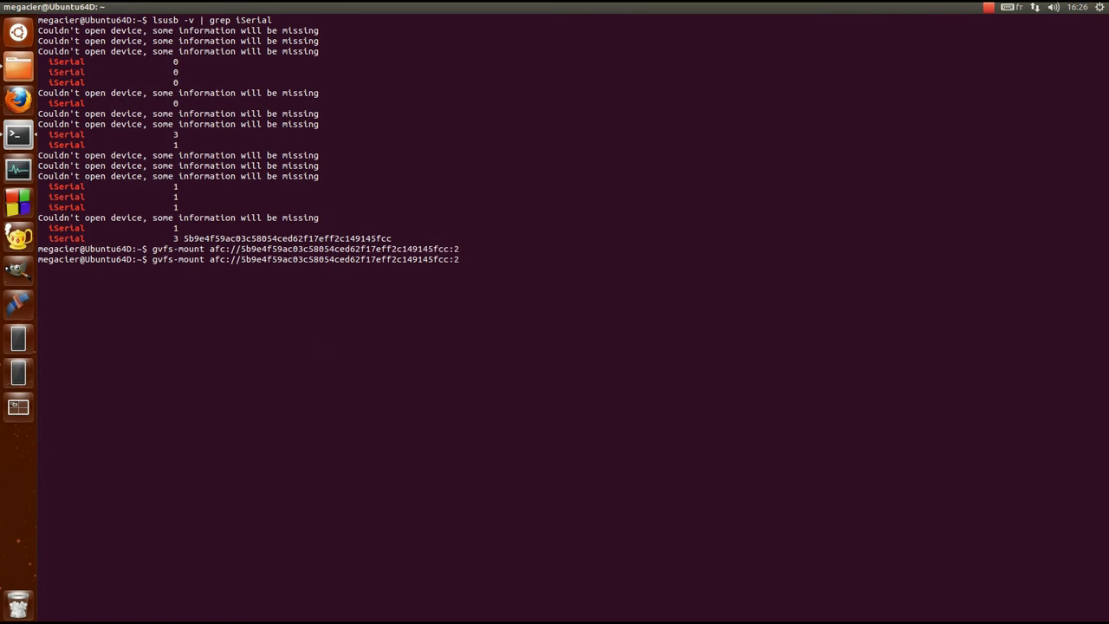
type("-u")
key("Return")
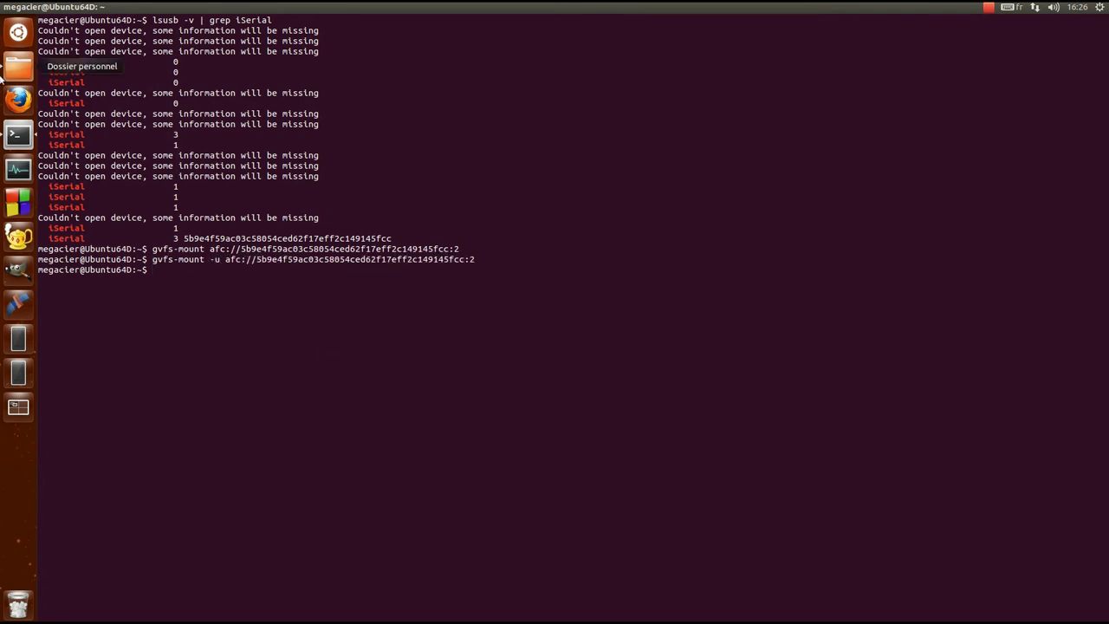
Step: Check the network entries in the home folder's window, and close that window and the terminal
left_click(10, 69)
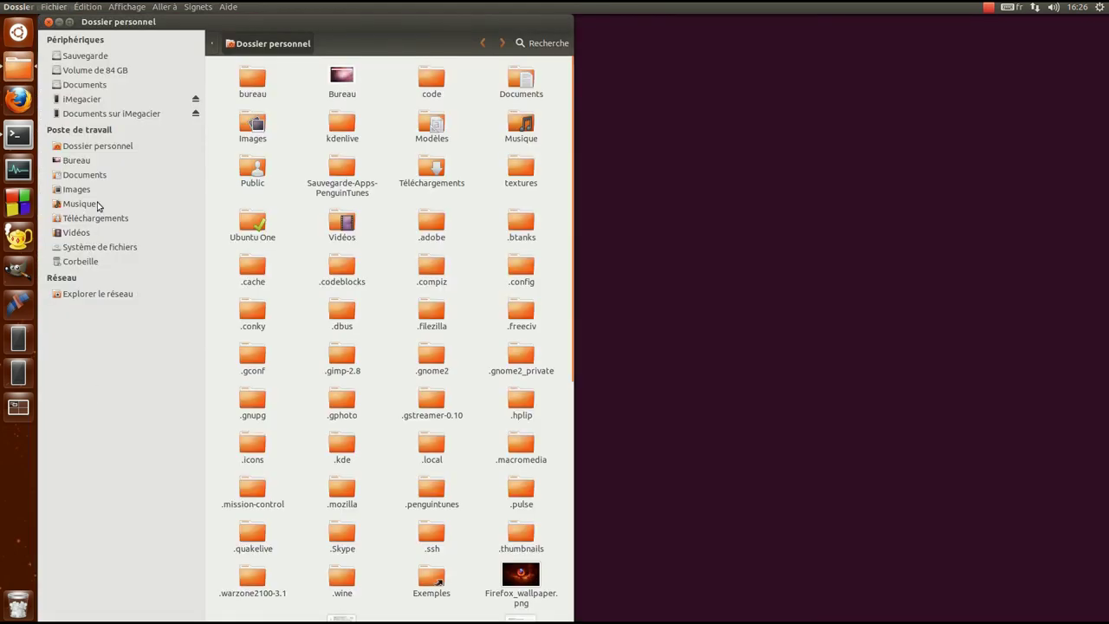
left_click(49, 24)
left_click_drag(354, 6, 638, 251)
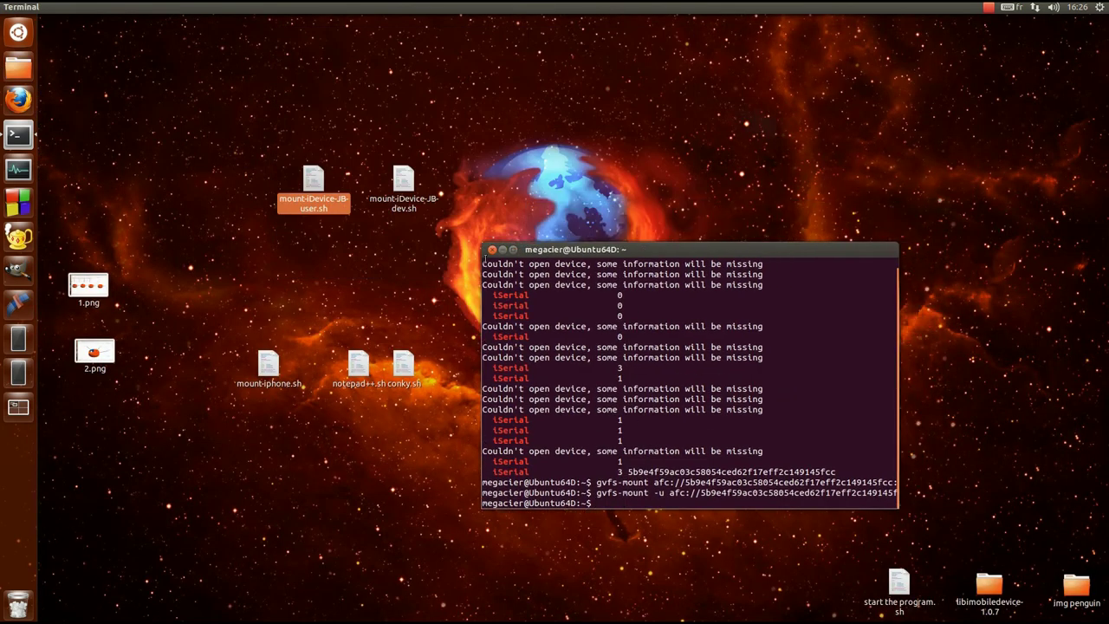
left_click(491, 249)
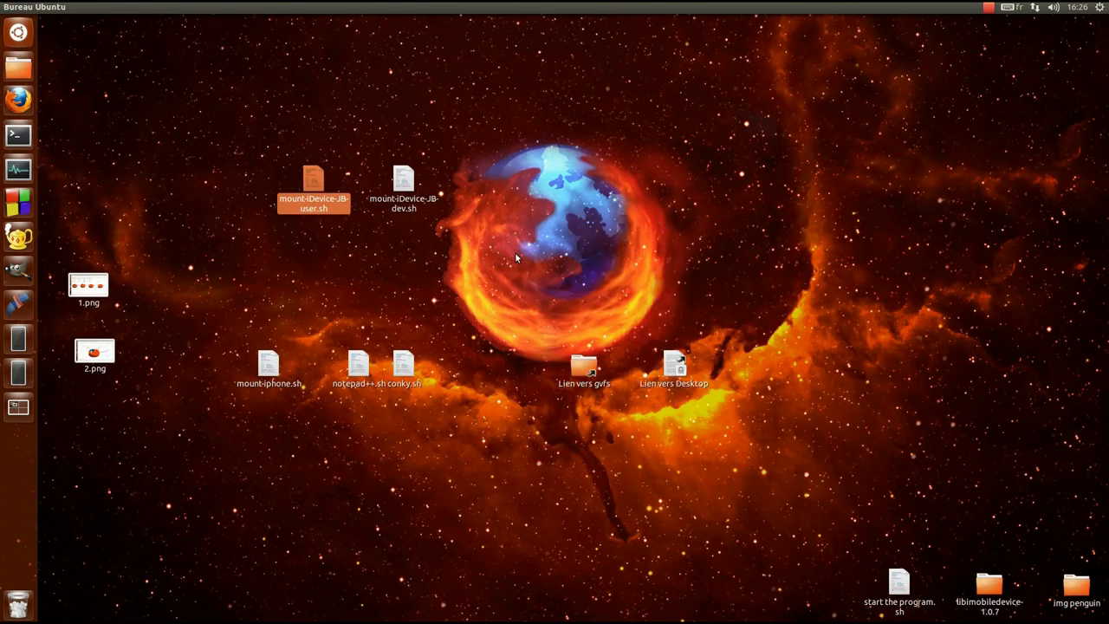